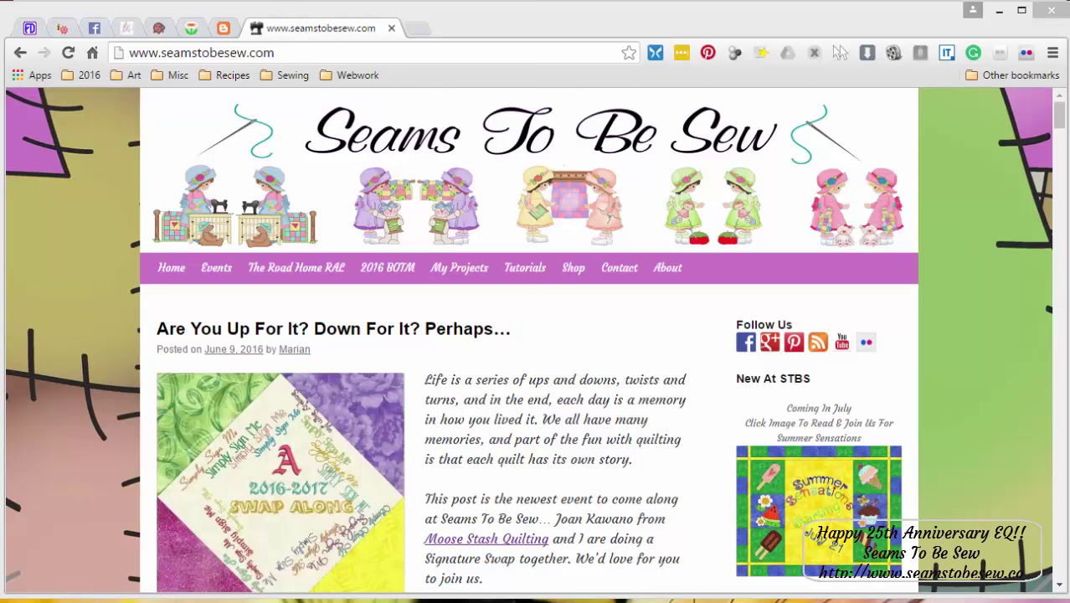
# - Minimize the Seams To Be Sew blog in Chrome so the EQ7 Signature Swappies quilt shows
pyautogui.click(998, 11)
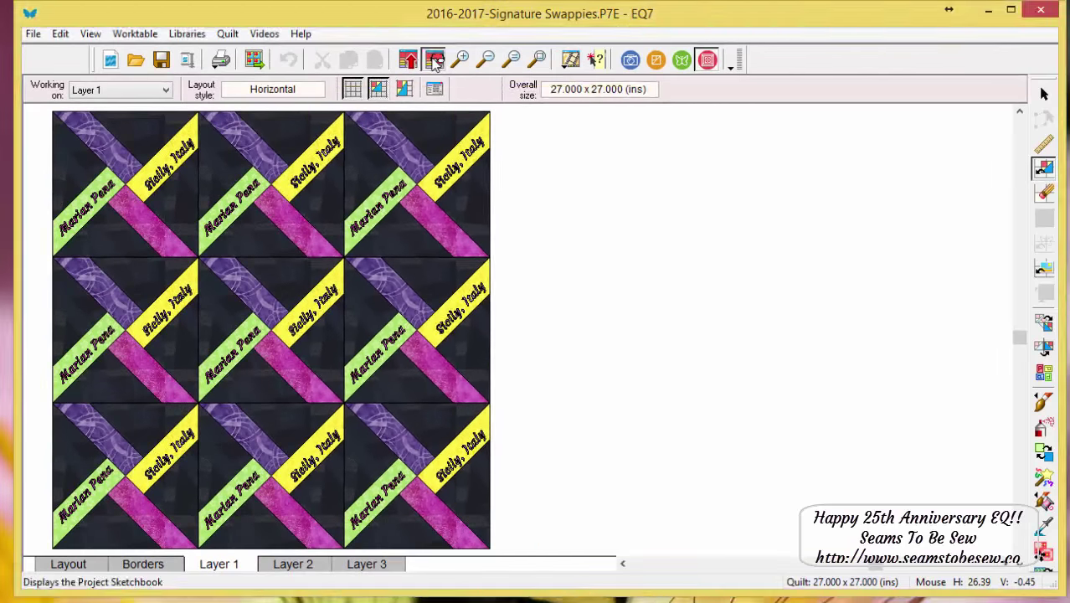
# - Step back through the sketchbook quilts to Layout 1 With Signatures and load it for editing
pyautogui.click(253, 59)
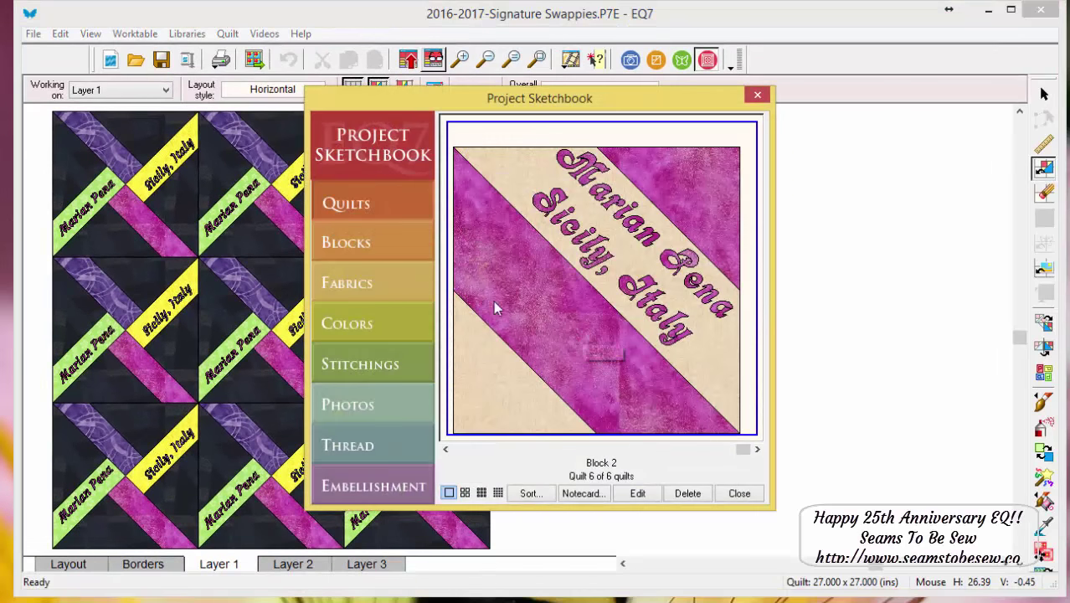
pyautogui.click(483, 452)
pyautogui.click(468, 447)
pyautogui.click(465, 446)
pyautogui.click(446, 448)
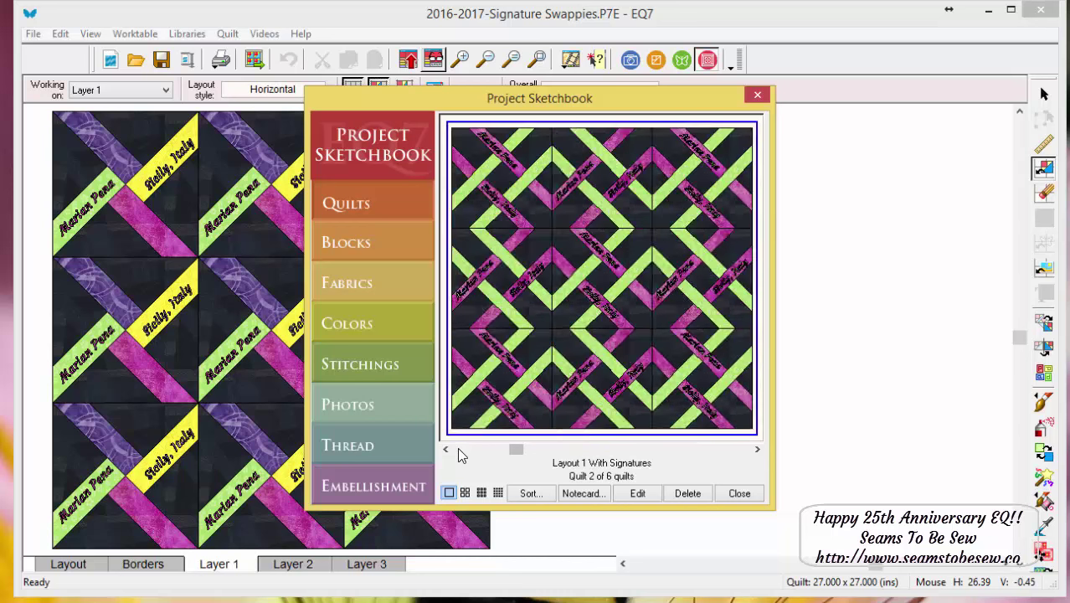
pyautogui.click(446, 449)
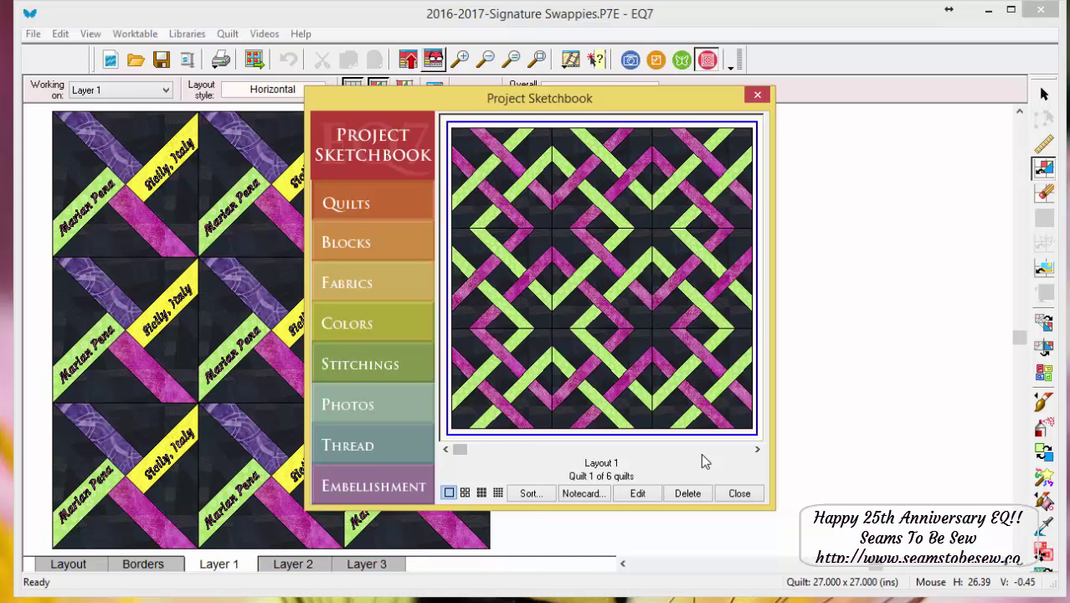
pyautogui.click(757, 449)
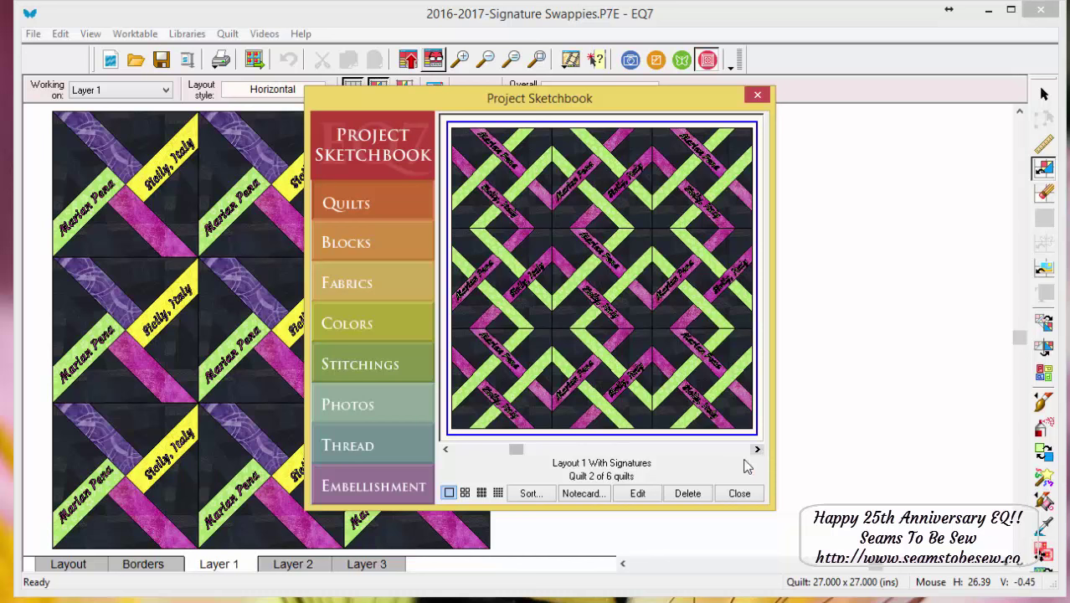
pyautogui.click(637, 493)
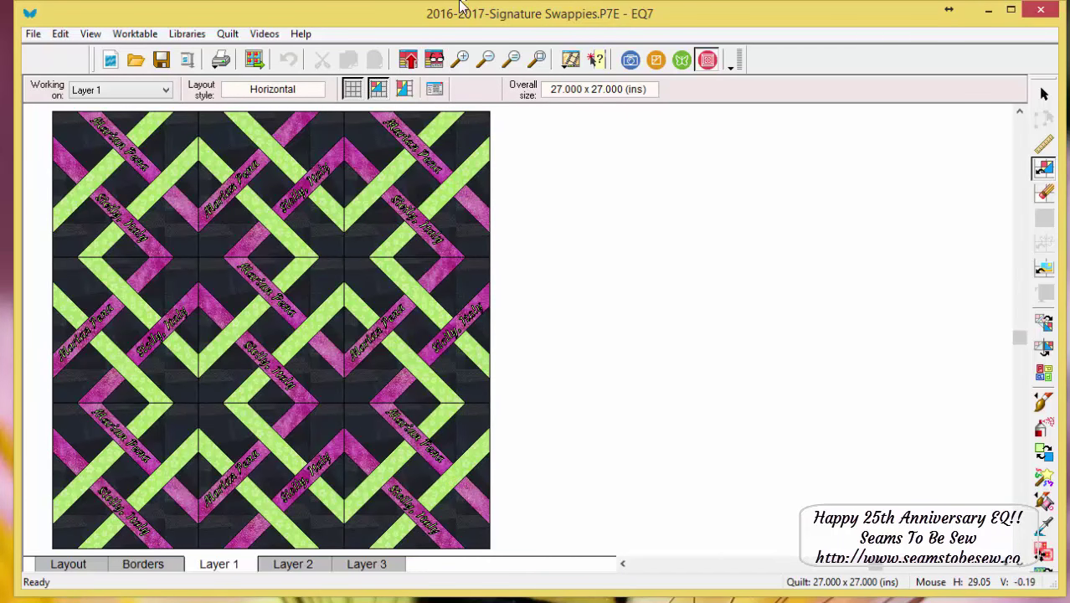
pyautogui.moveTo(78, 131); pyautogui.dragTo(360, 289)
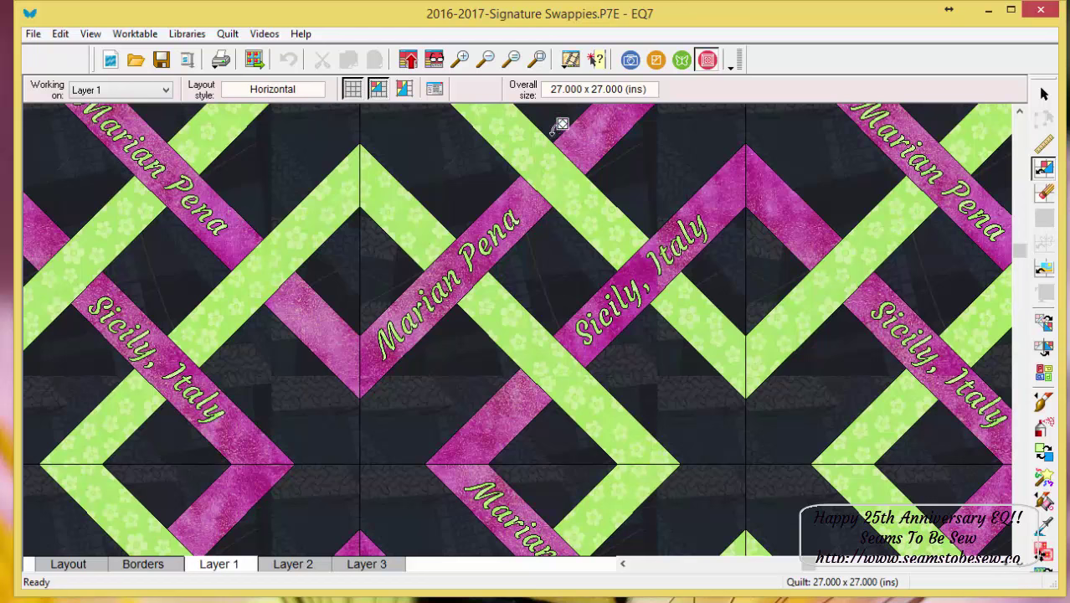
pyautogui.click(540, 60)
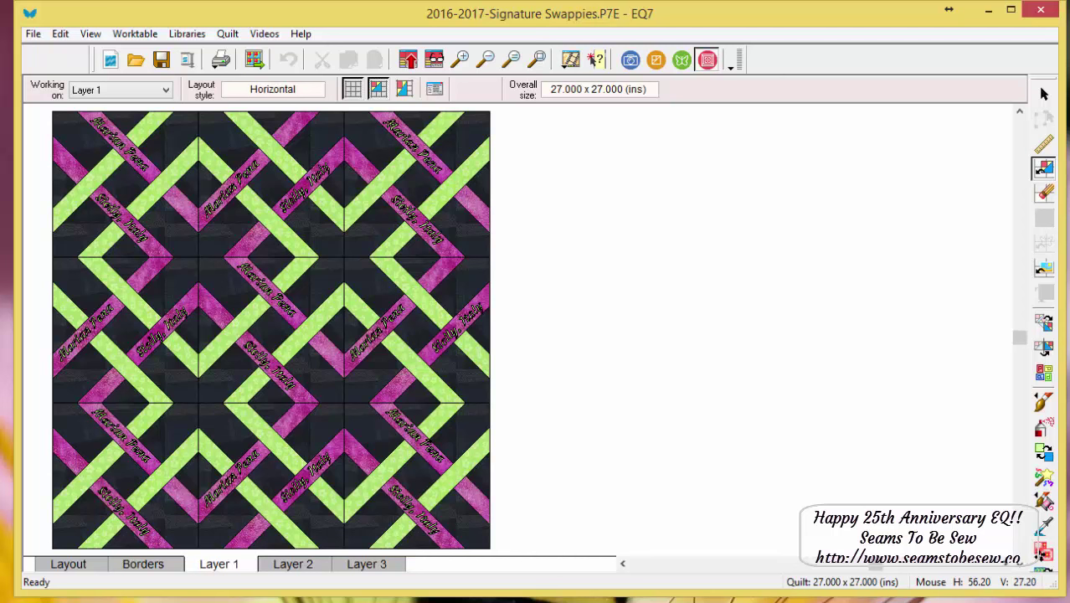
# - Switch to the empty 4 x 4 inch EasyDraw block worktable and open the Libraries menu
pyautogui.click(658, 62)
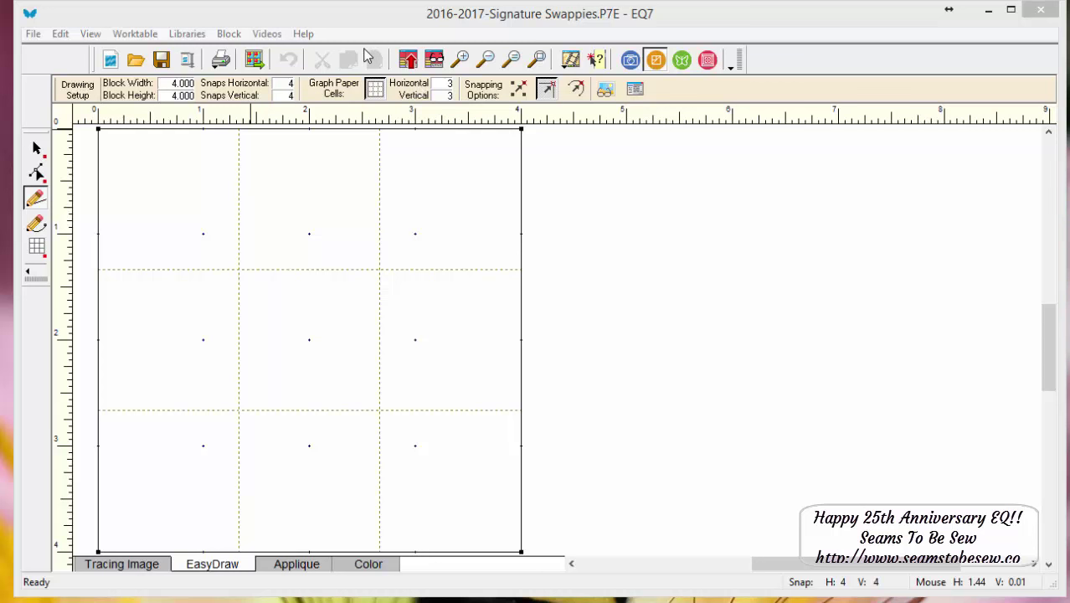
pyautogui.click(228, 33)
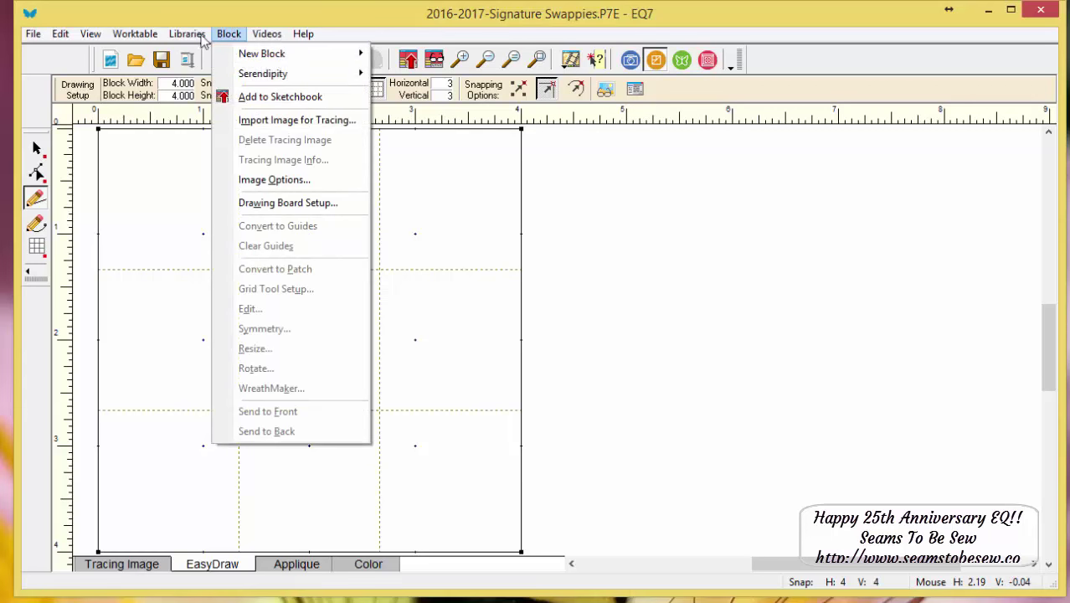
pyautogui.click(228, 34)
pyautogui.click(187, 33)
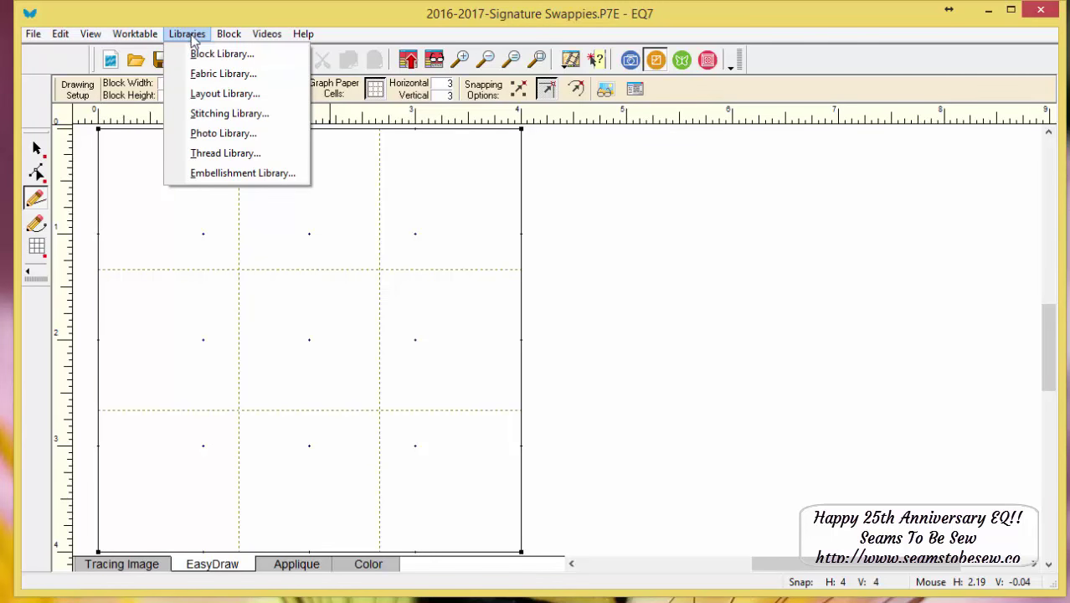
# - Open the Block Library and browse 01 Classic Pieced categories down to Eight-Pointed Stars
pyautogui.click(193, 55)
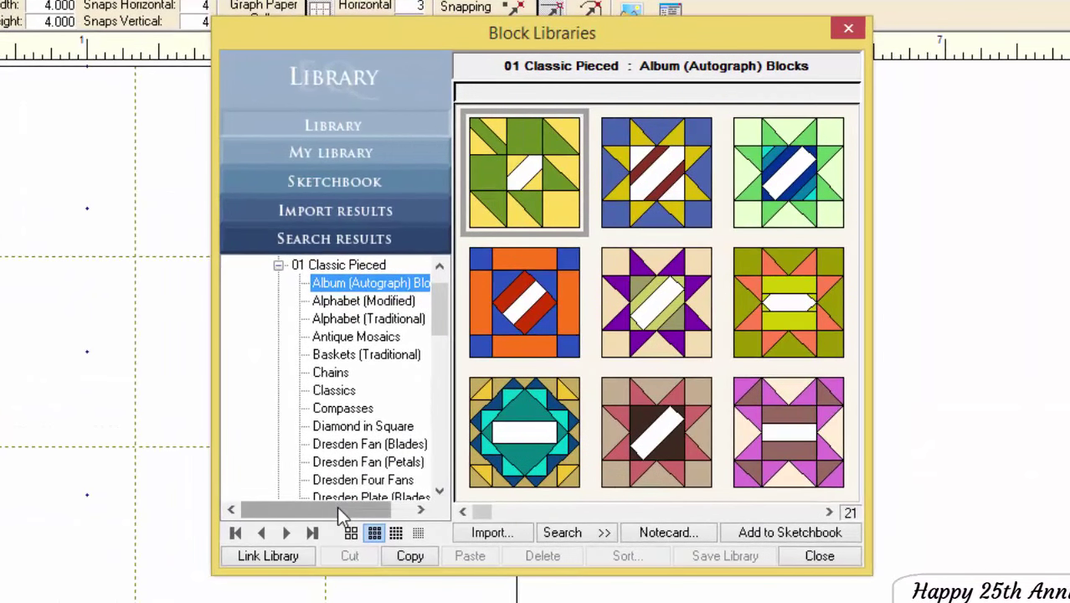
pyautogui.moveTo(337, 506); pyautogui.dragTo(389, 503)
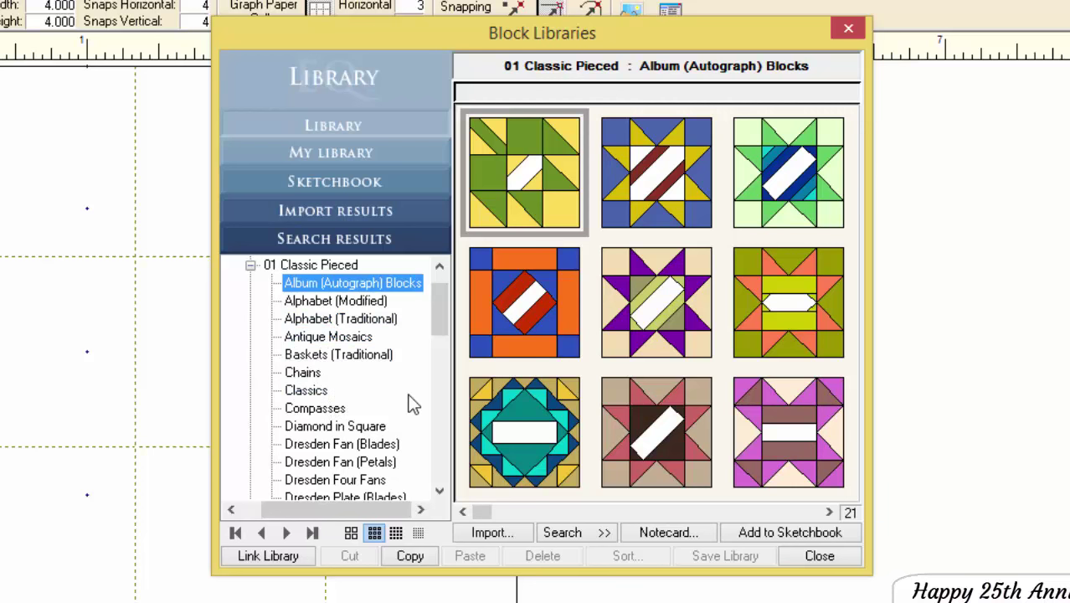
pyautogui.scroll(-1, 410, 400)
pyautogui.scroll(-1, 410, 402)
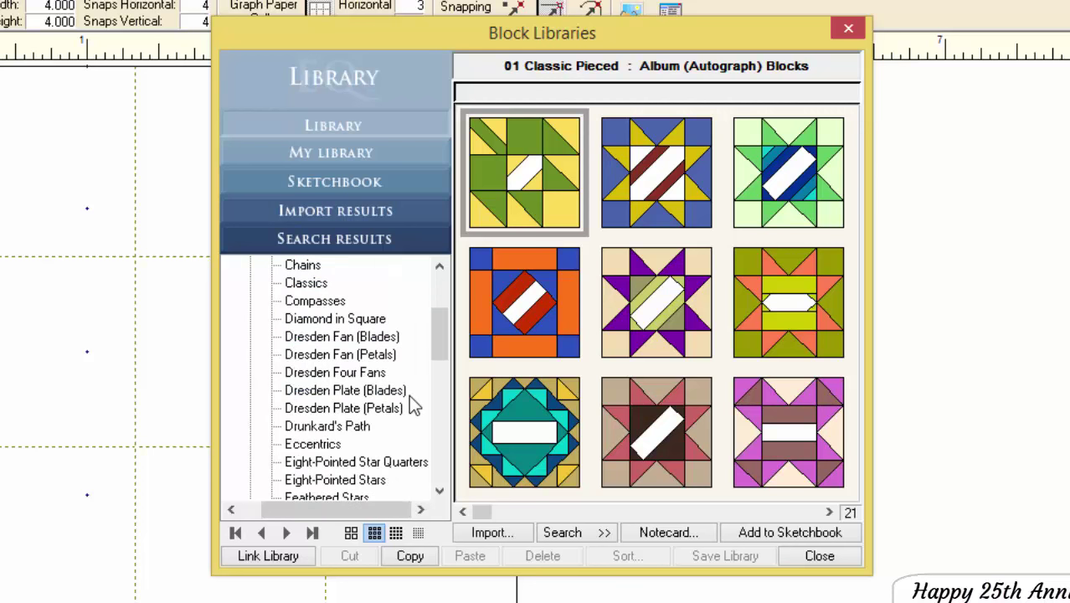
pyautogui.scroll(-1, 410, 405)
pyautogui.scroll(-1, 414, 404)
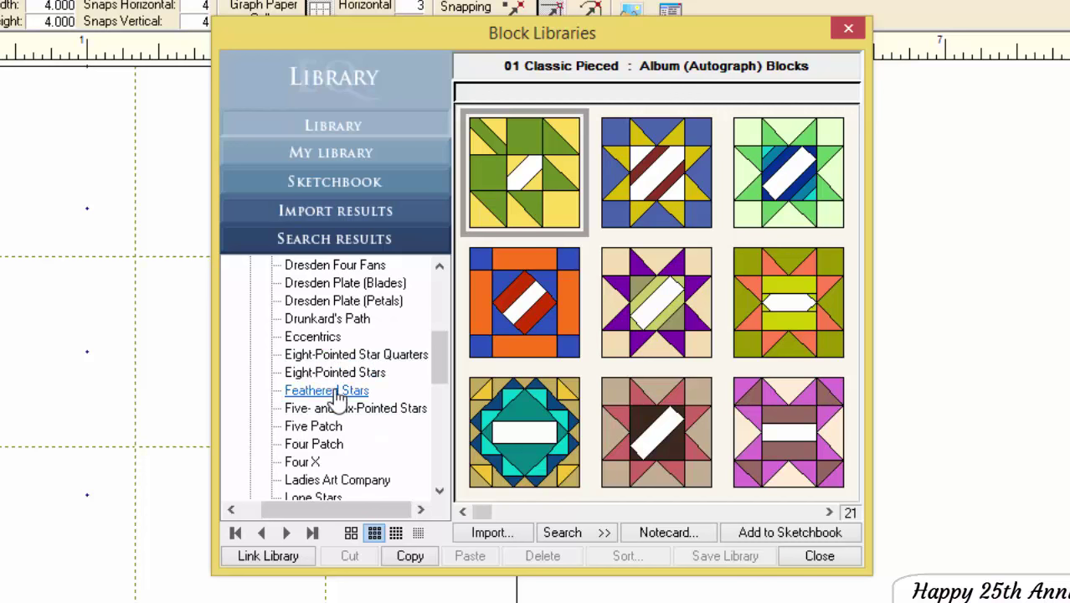
pyautogui.click(356, 306)
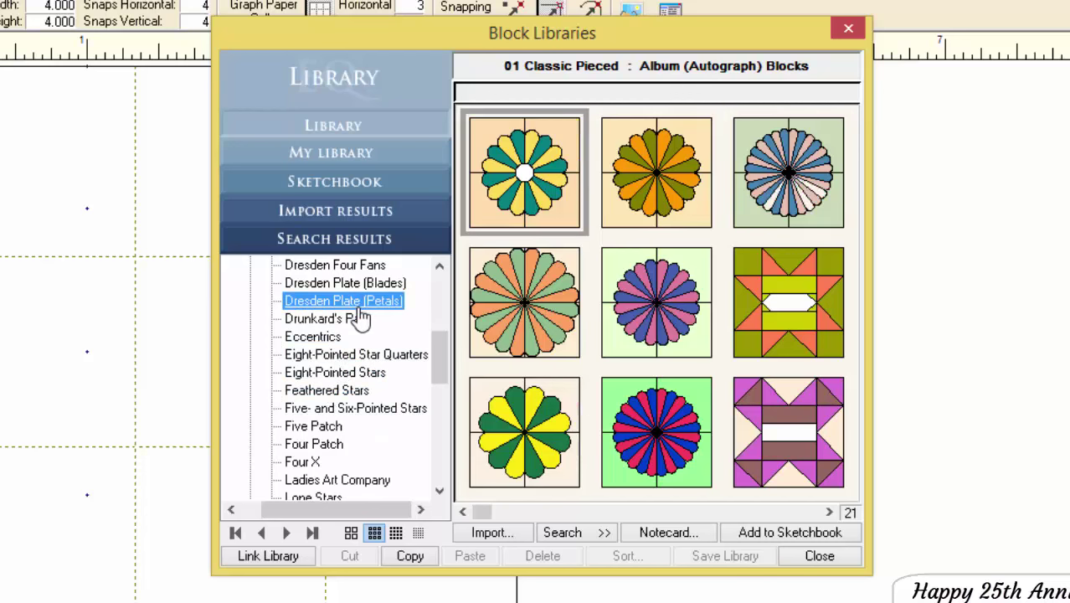
pyautogui.click(361, 356)
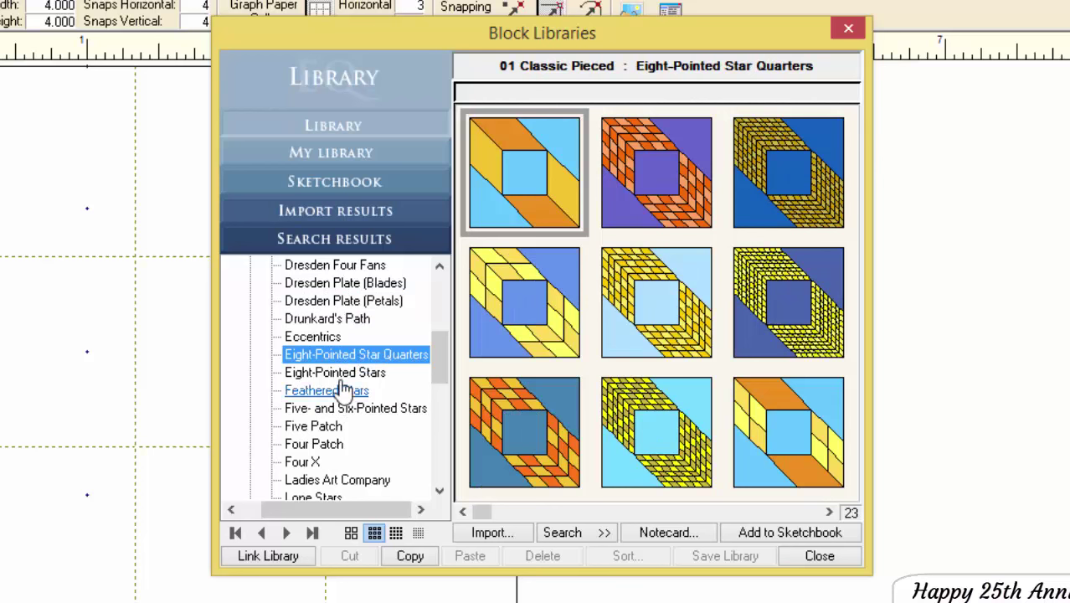
pyautogui.click(335, 372)
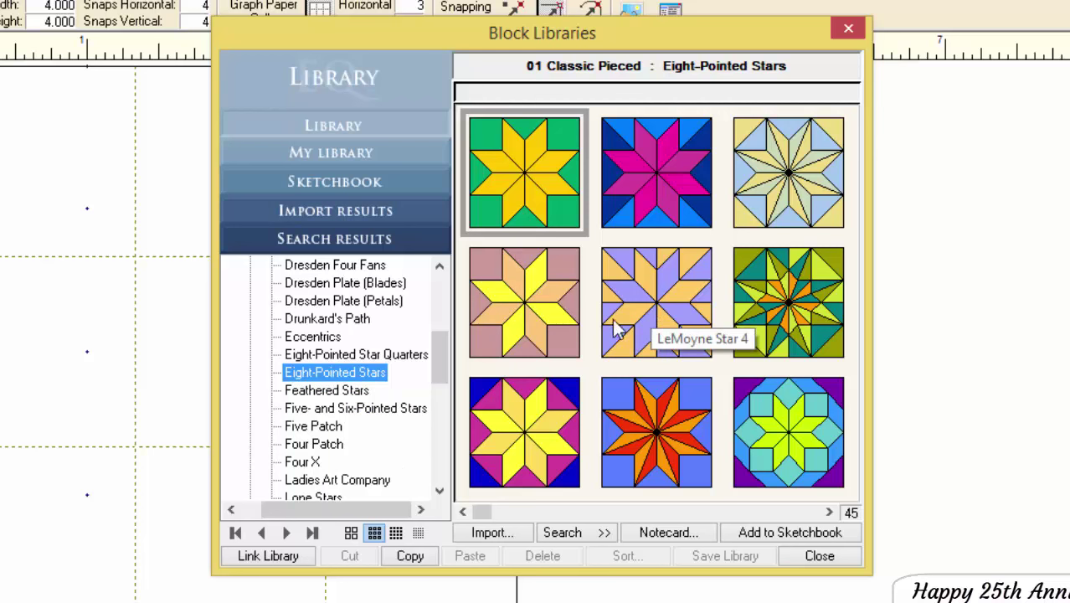
# - Browse the Five Patch and Four Patch block categories, paging through the Four Patch blocks
pyautogui.click(329, 428)
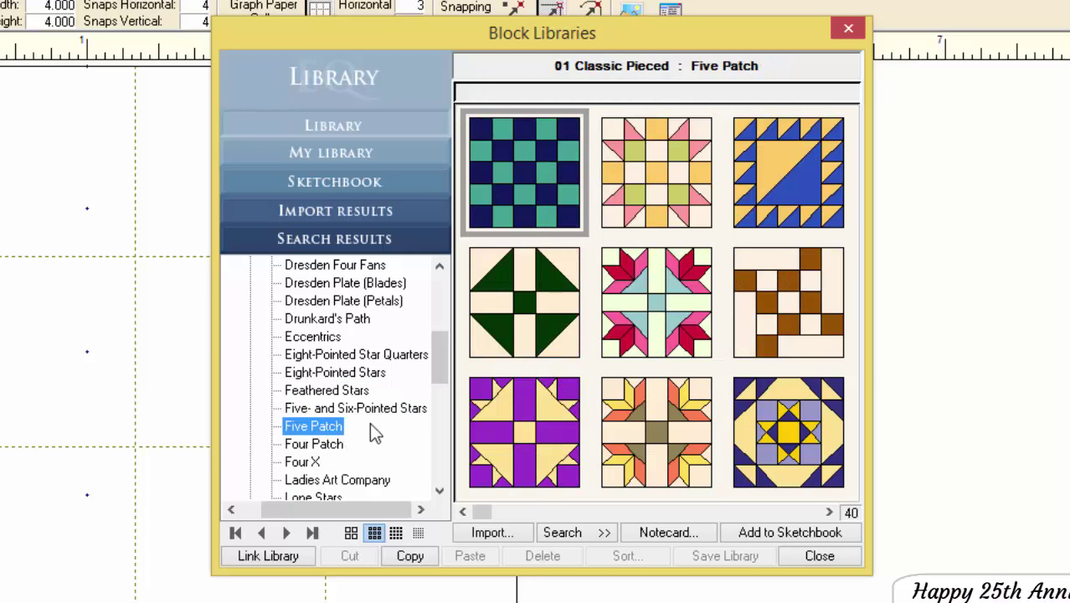
pyautogui.scroll(-2, 385, 431)
pyautogui.click(335, 339)
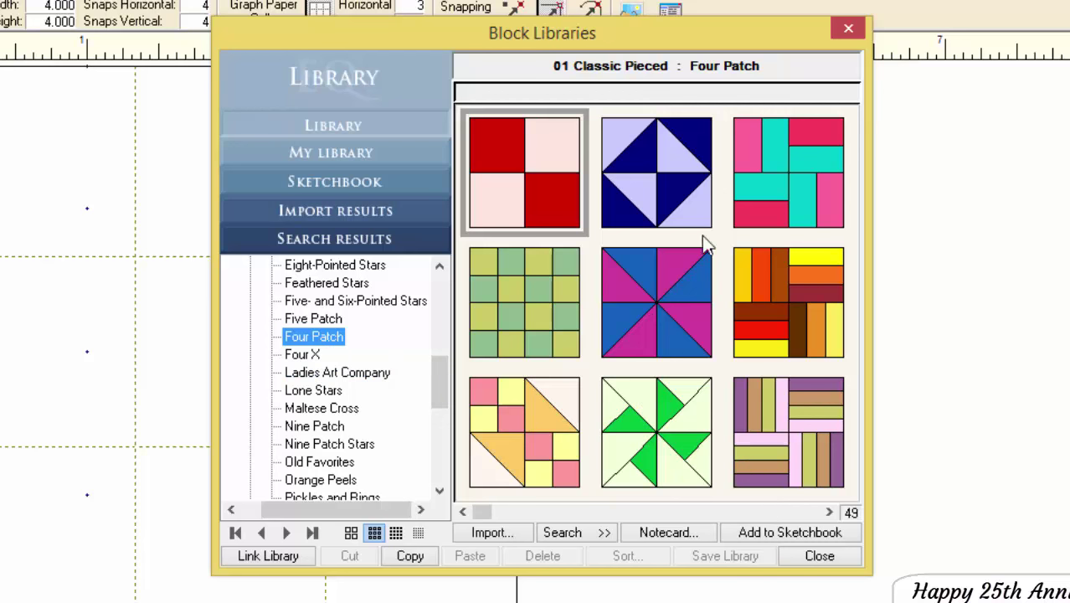
pyautogui.click(827, 513)
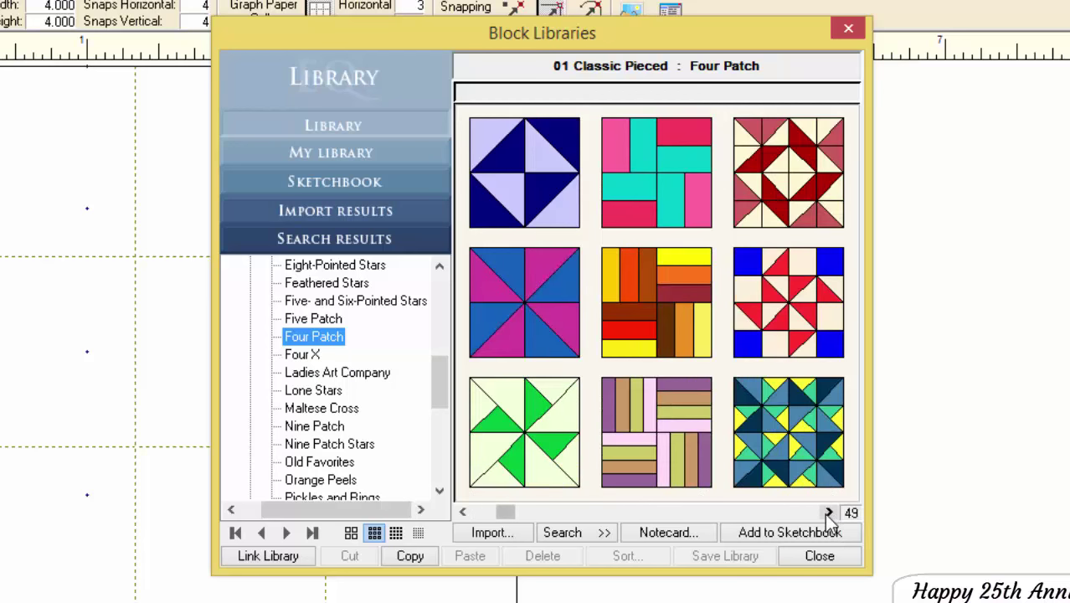
pyautogui.click(828, 513)
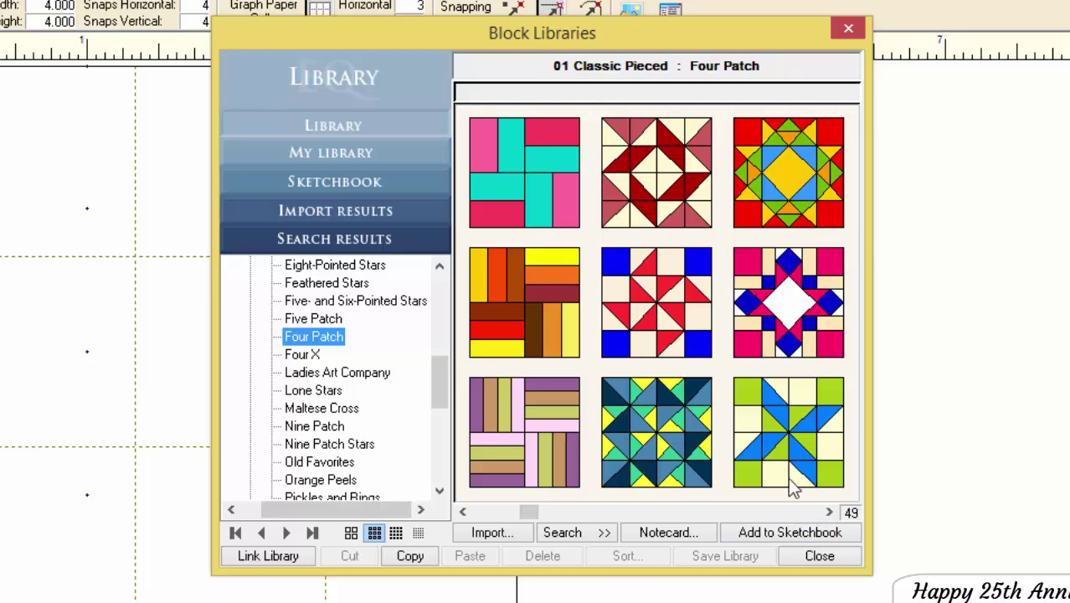
pyautogui.click(829, 512)
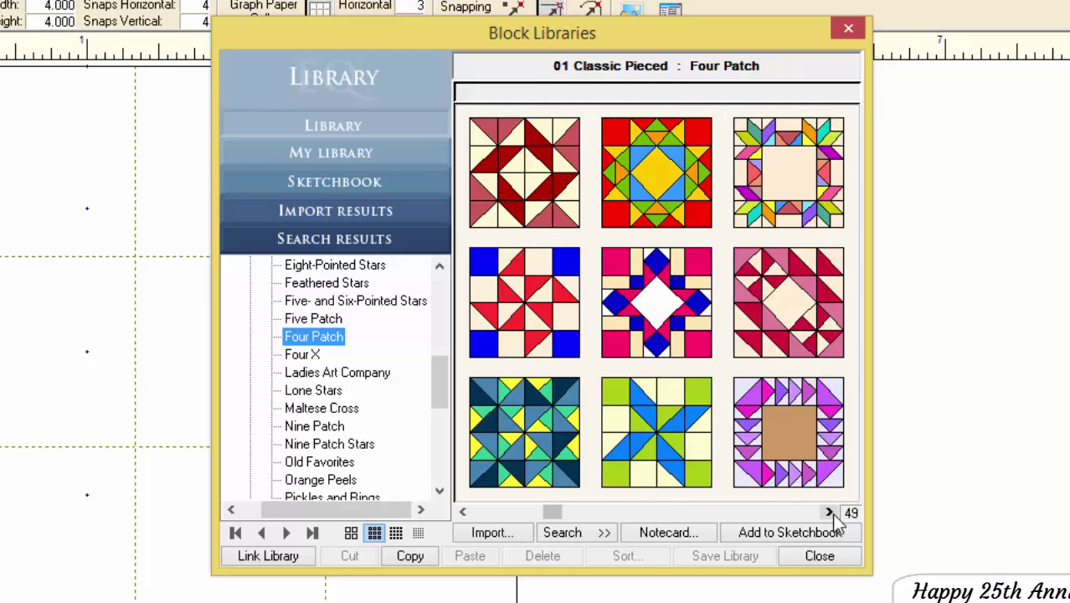
pyautogui.click(464, 513)
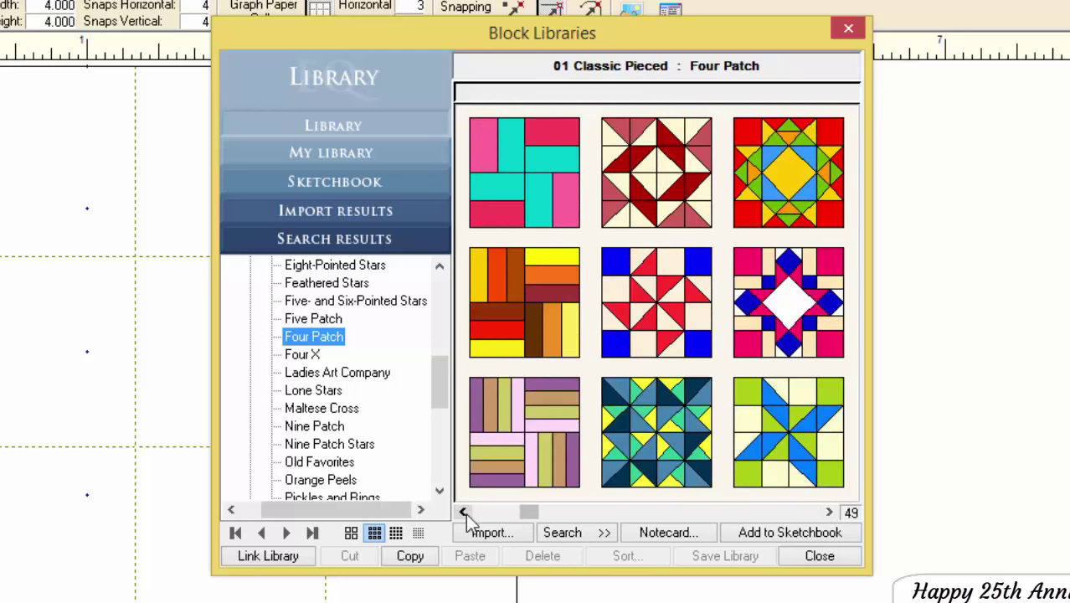
pyautogui.click(464, 513)
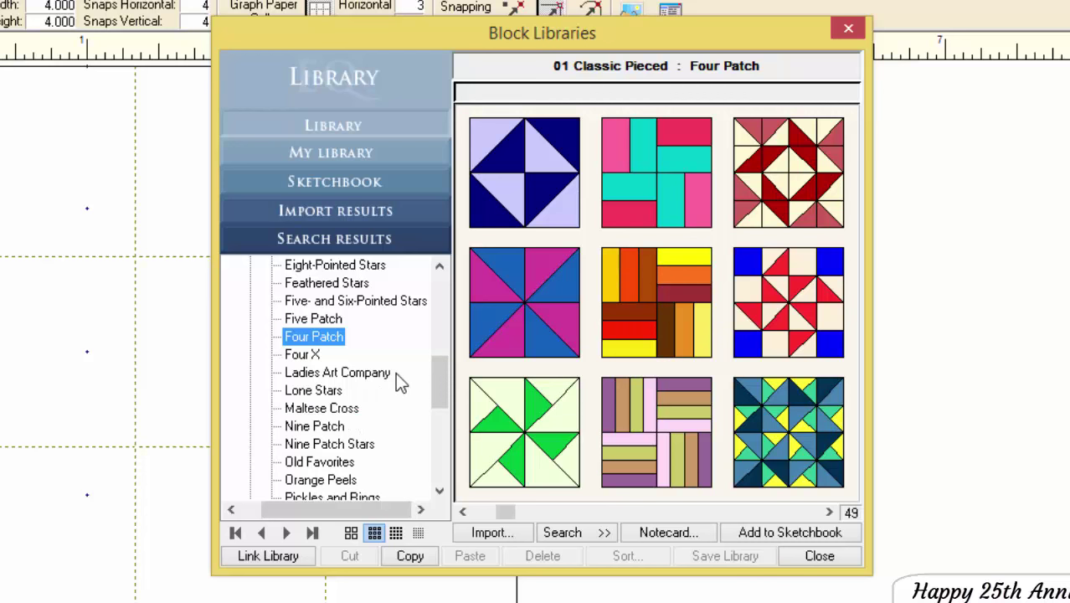
# - Look at Old Favorites, Priscilla and Simple Blocks, then switch to the Sketchbook view
pyautogui.scroll(-1, 395, 372)
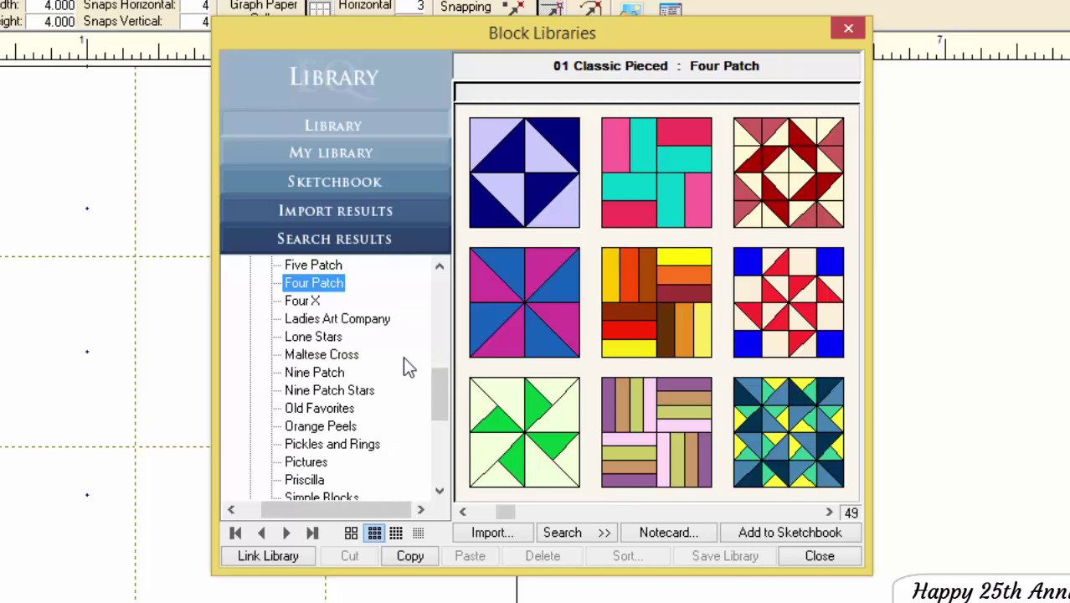
pyautogui.click(325, 409)
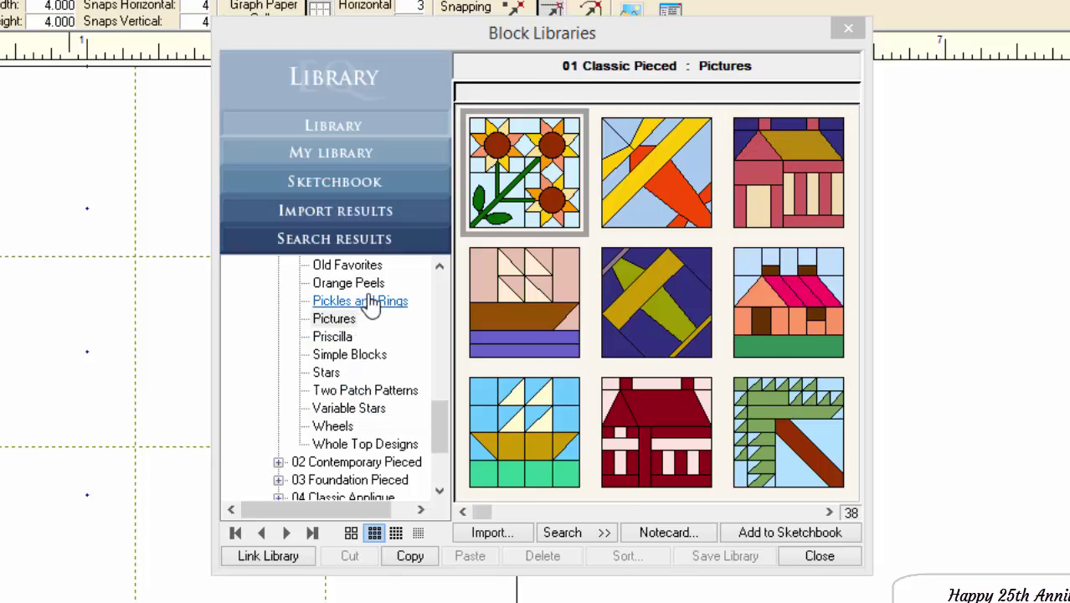
pyautogui.click(331, 337)
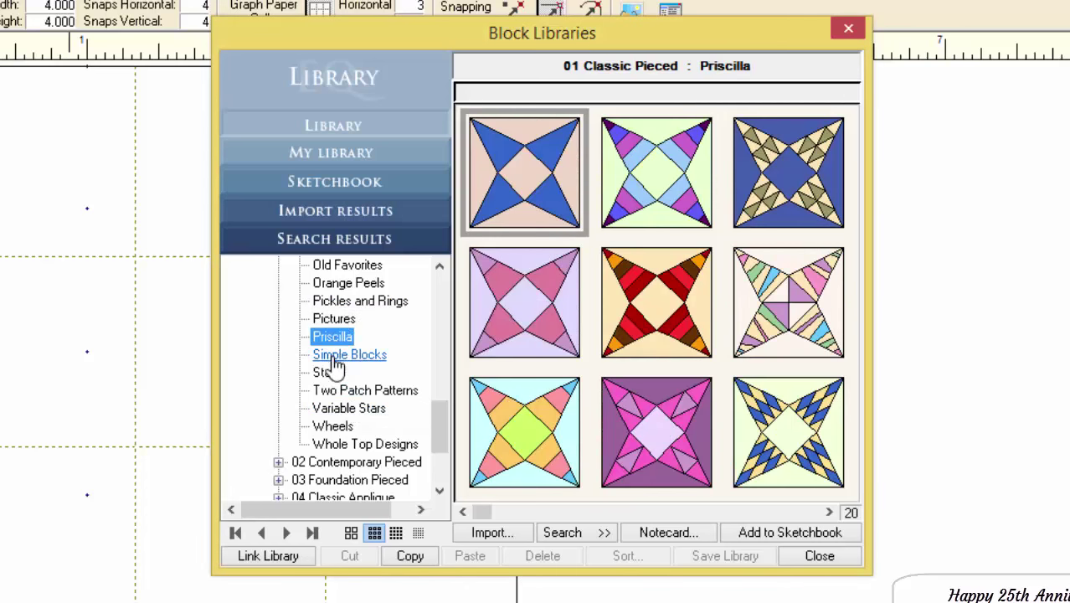
pyautogui.click(335, 358)
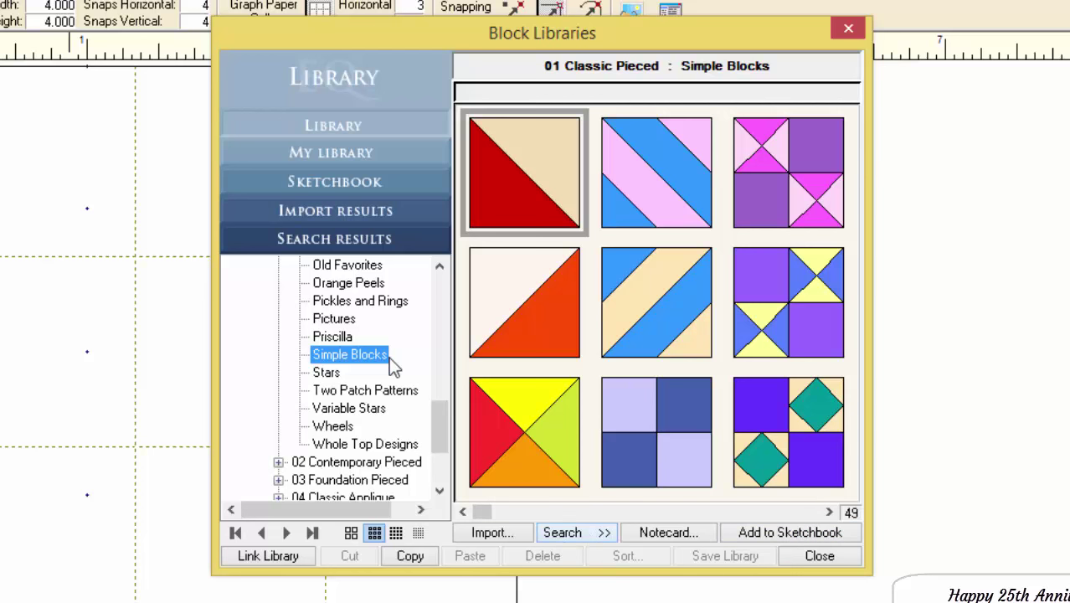
pyautogui.scroll(-2, 368, 452)
pyautogui.scroll(-1, 365, 450)
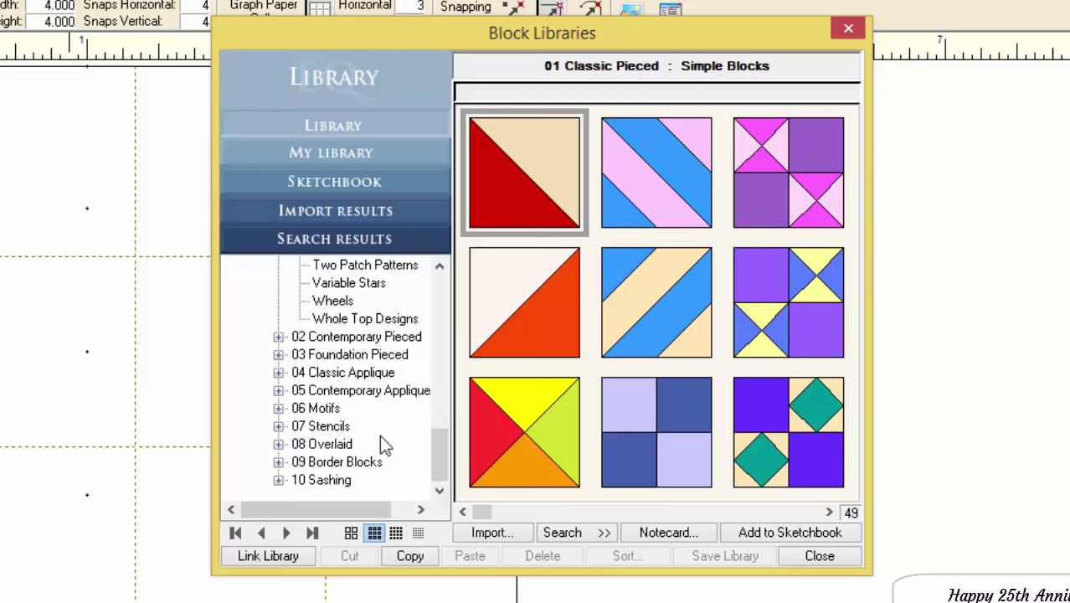
pyautogui.click(373, 186)
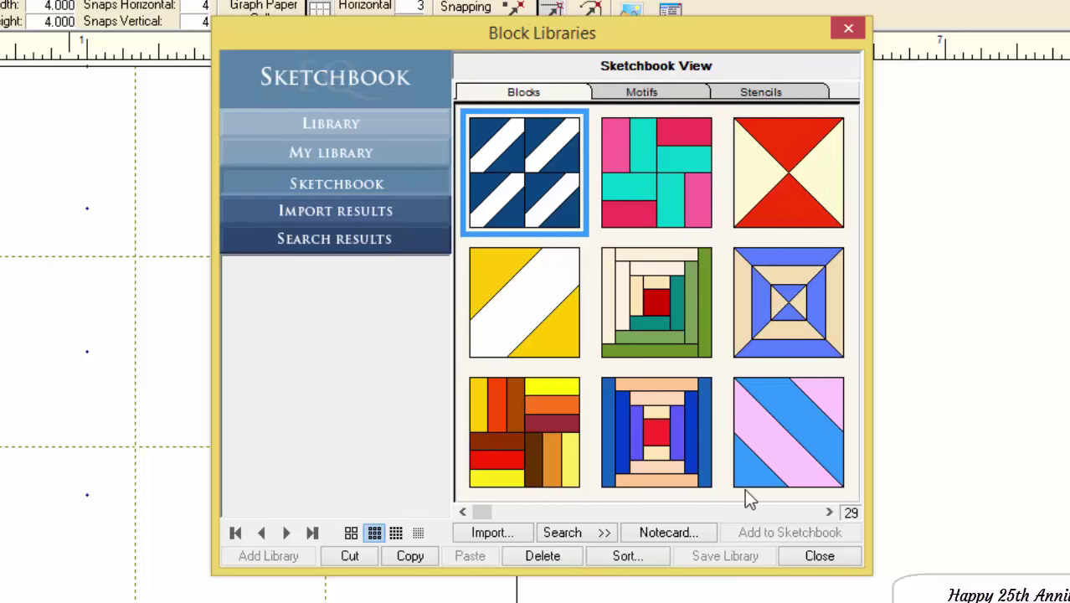
pyautogui.click(828, 512)
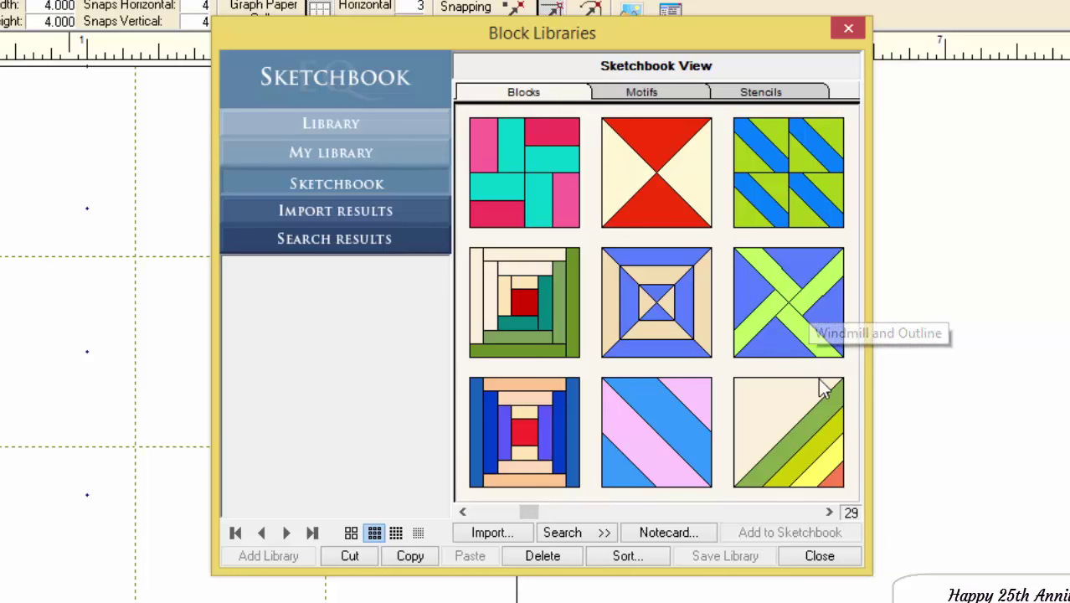
pyautogui.click(828, 512)
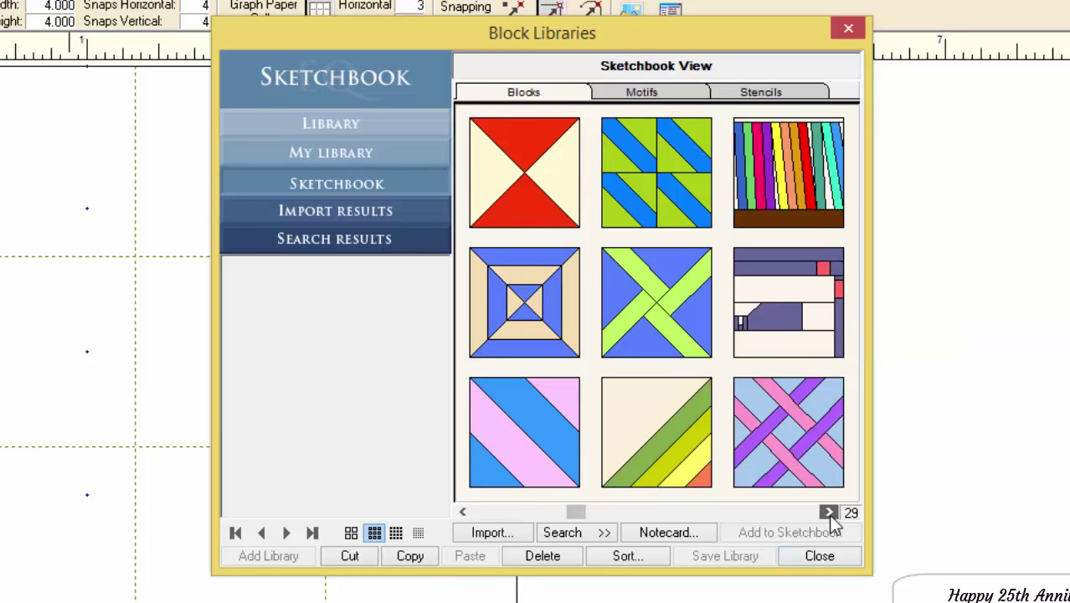
pyautogui.click(828, 512)
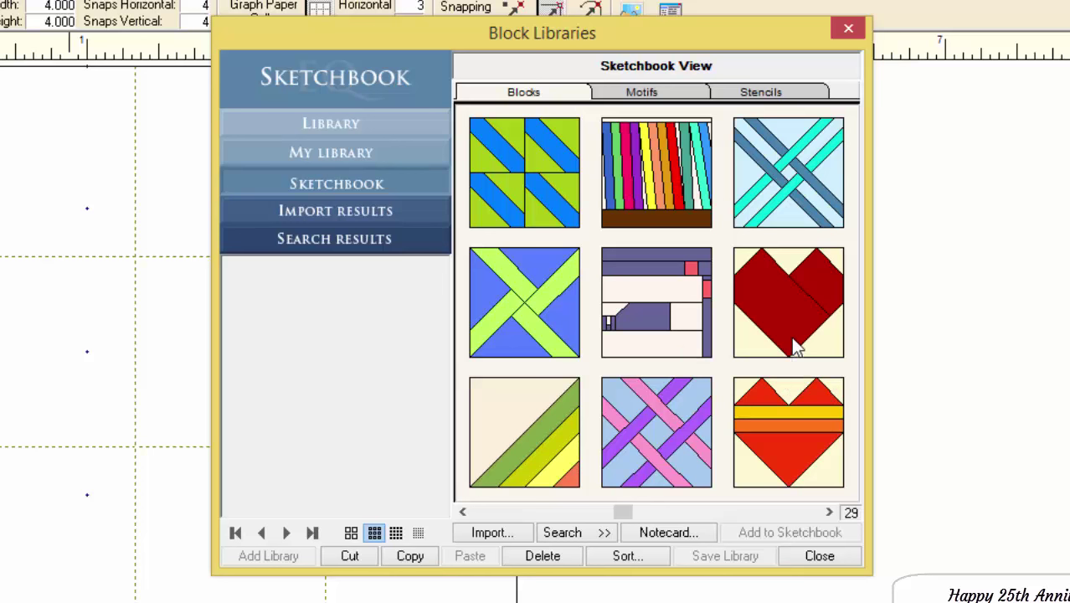
pyautogui.click(829, 512)
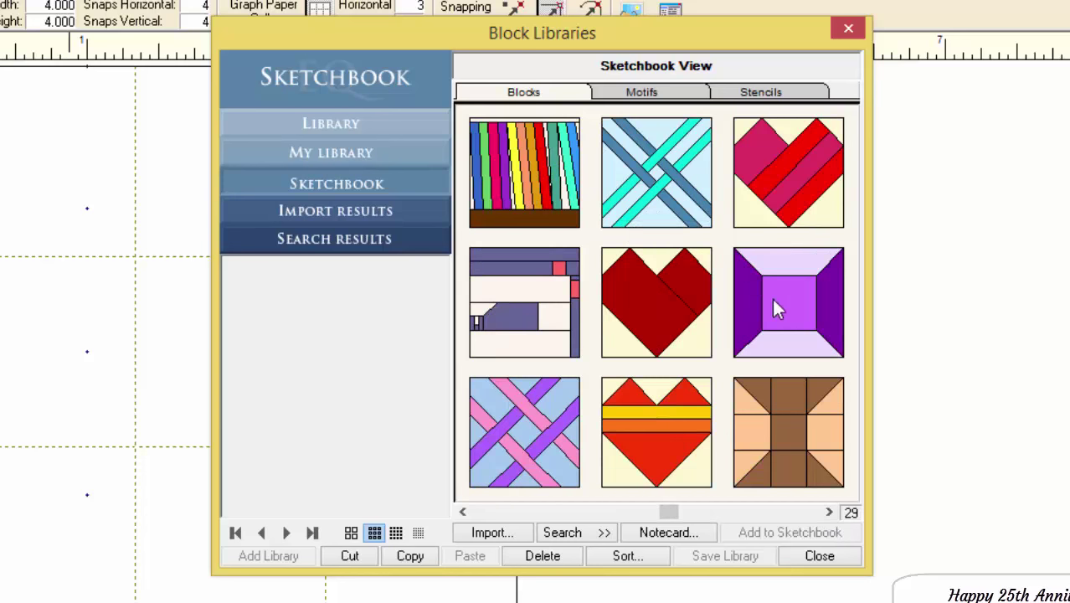
pyautogui.click(796, 316)
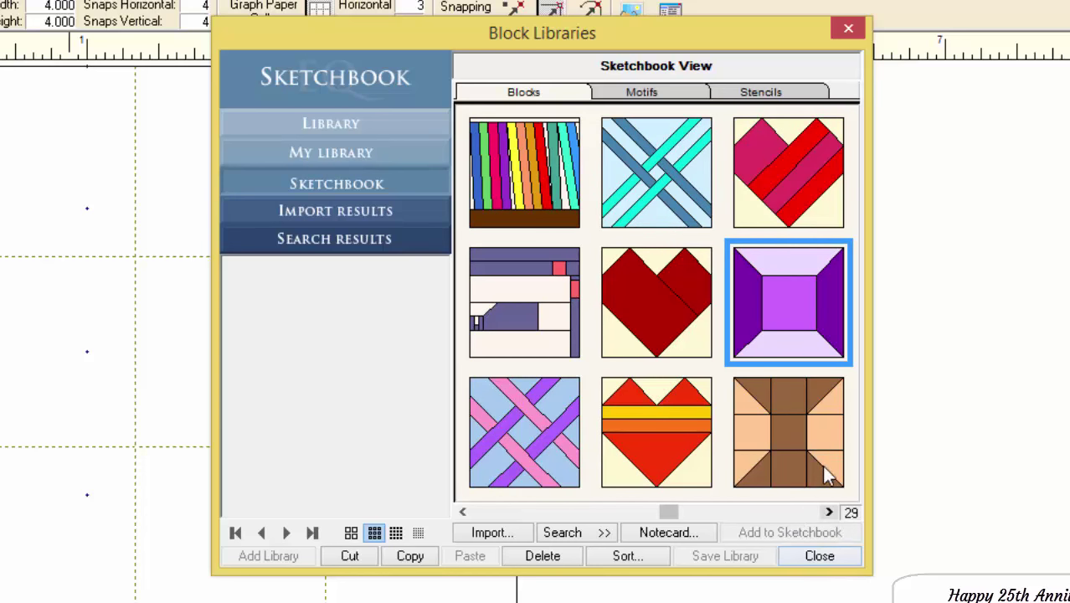
pyautogui.click(827, 512)
pyautogui.click(827, 512)
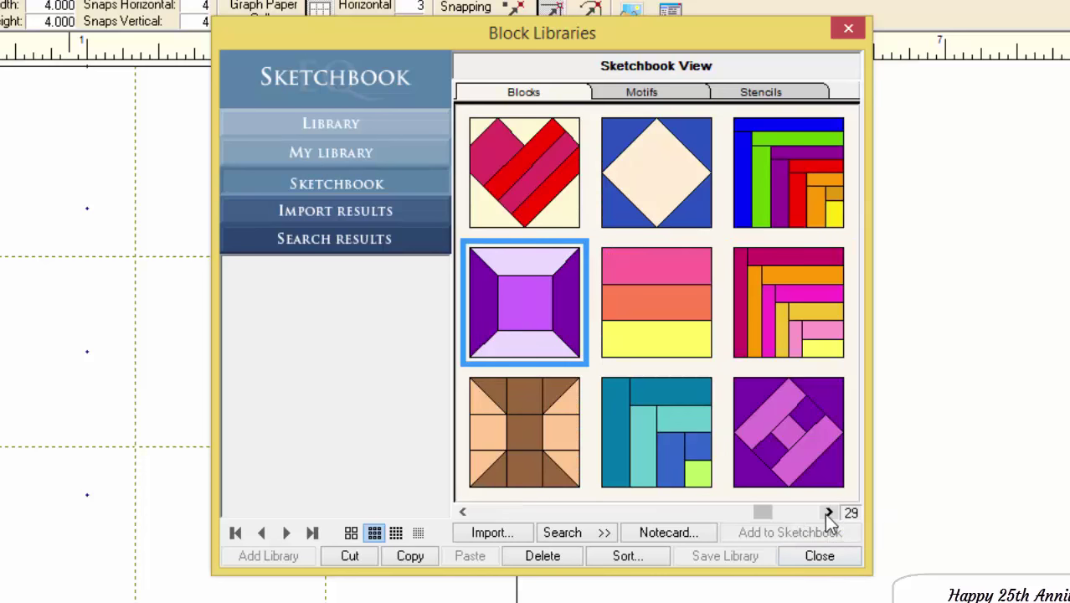
pyautogui.click(827, 513)
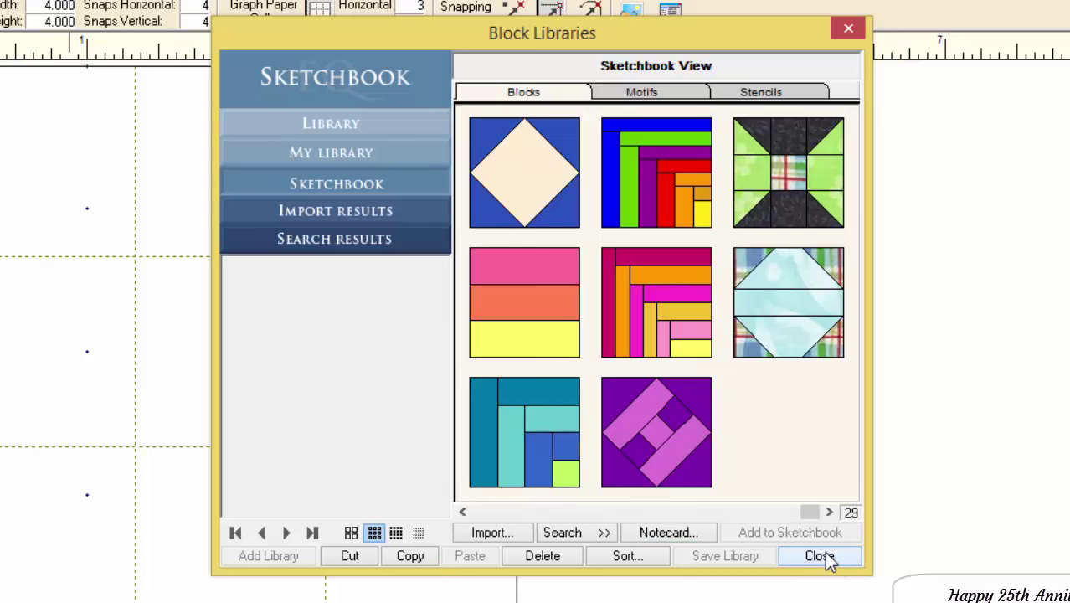
pyautogui.click(498, 331)
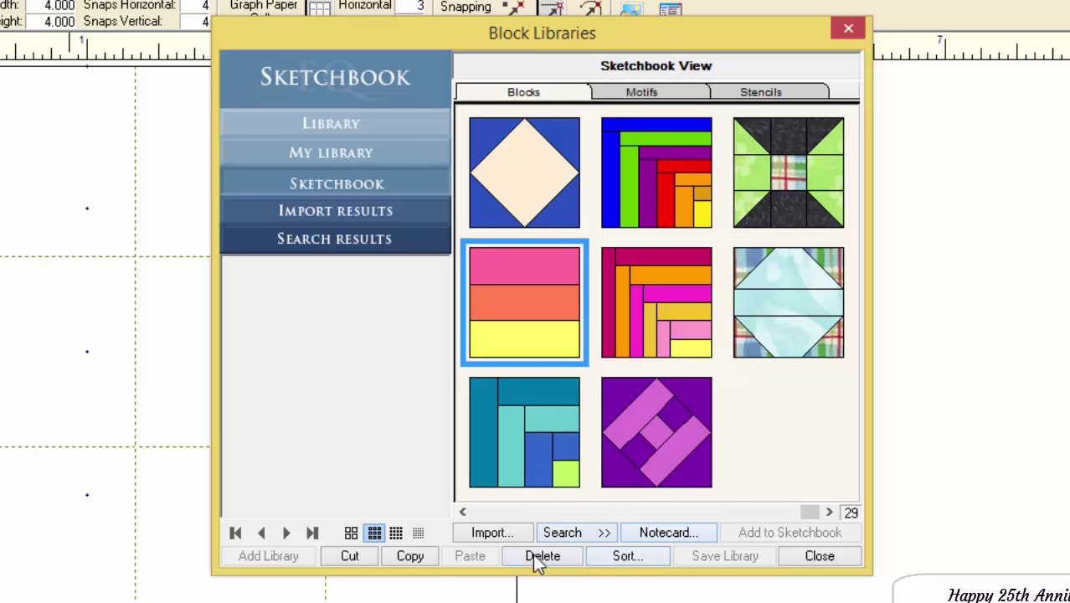
pyautogui.click(820, 559)
# - Close the Block Library, page through the sketchbook blocks with F8 and edit Rail Fence
pyautogui.click(837, 559)
pyautogui.press('F8')
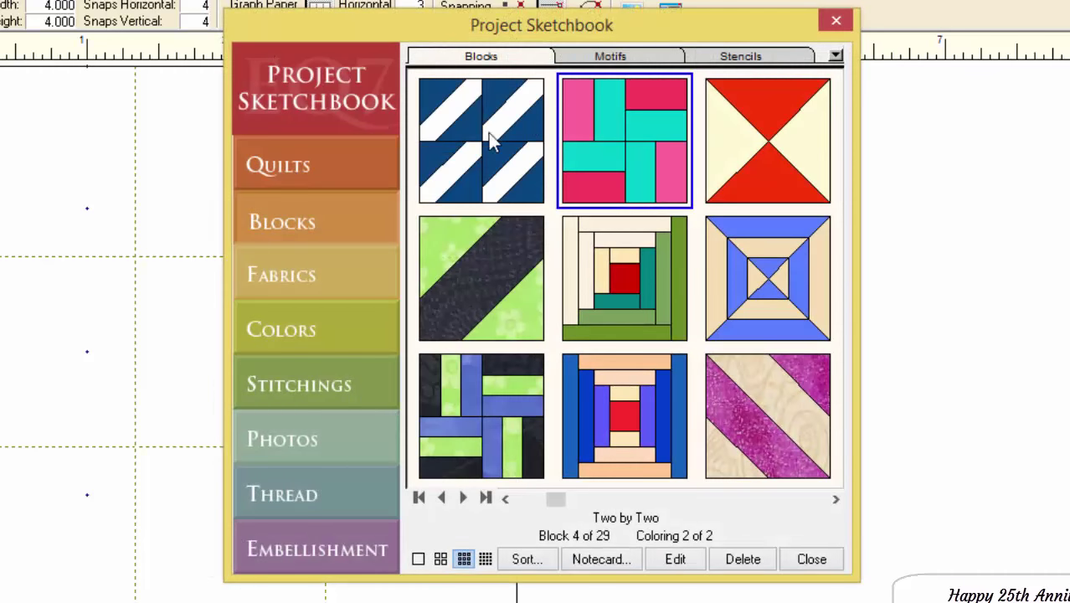
pyautogui.click(835, 498)
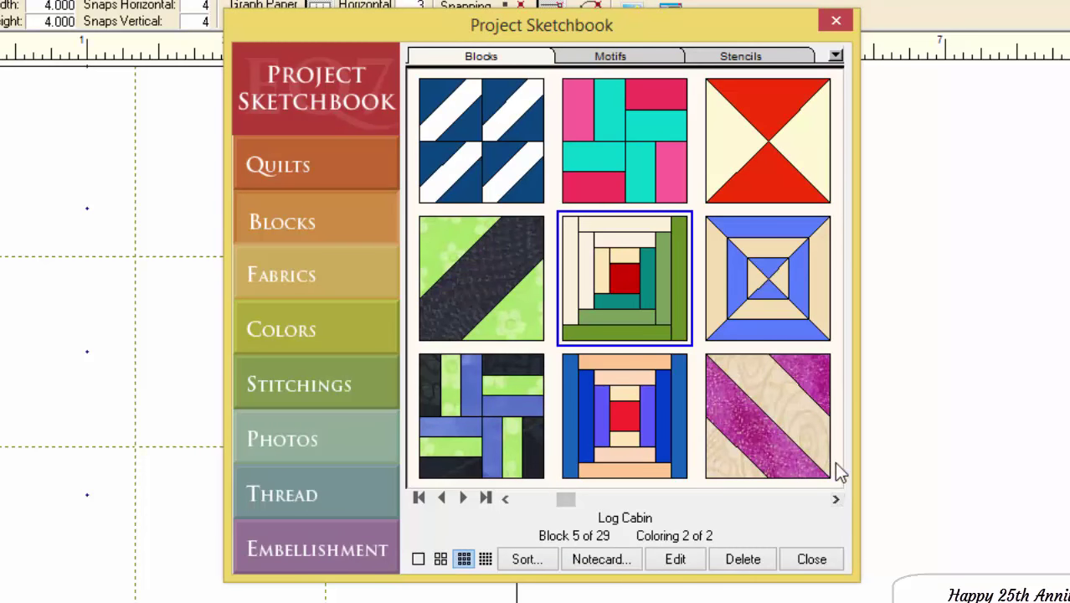
pyautogui.click(835, 499)
pyautogui.click(836, 499)
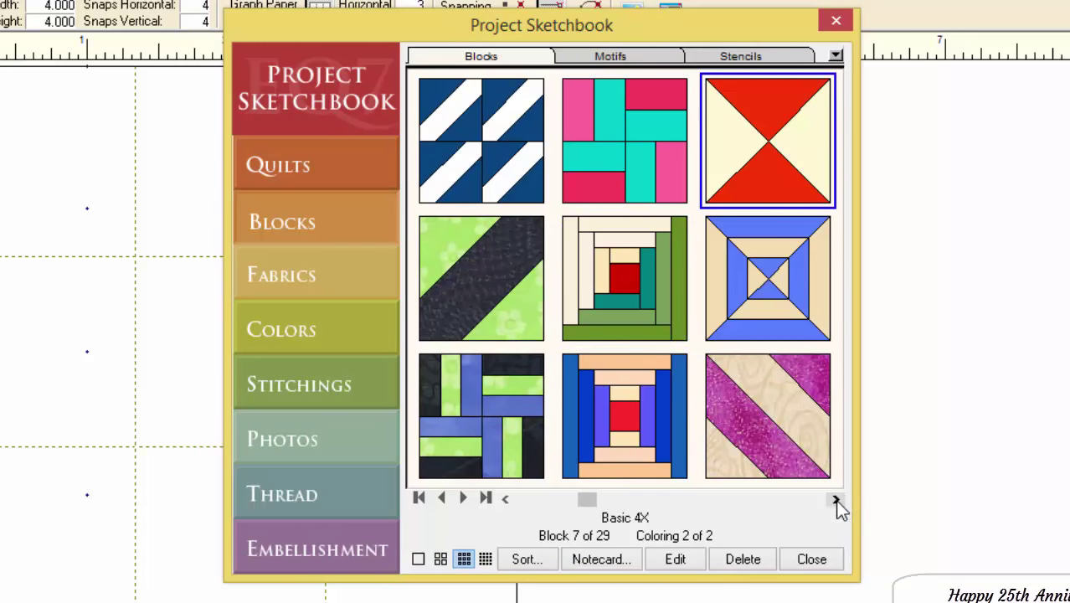
pyautogui.click(836, 500)
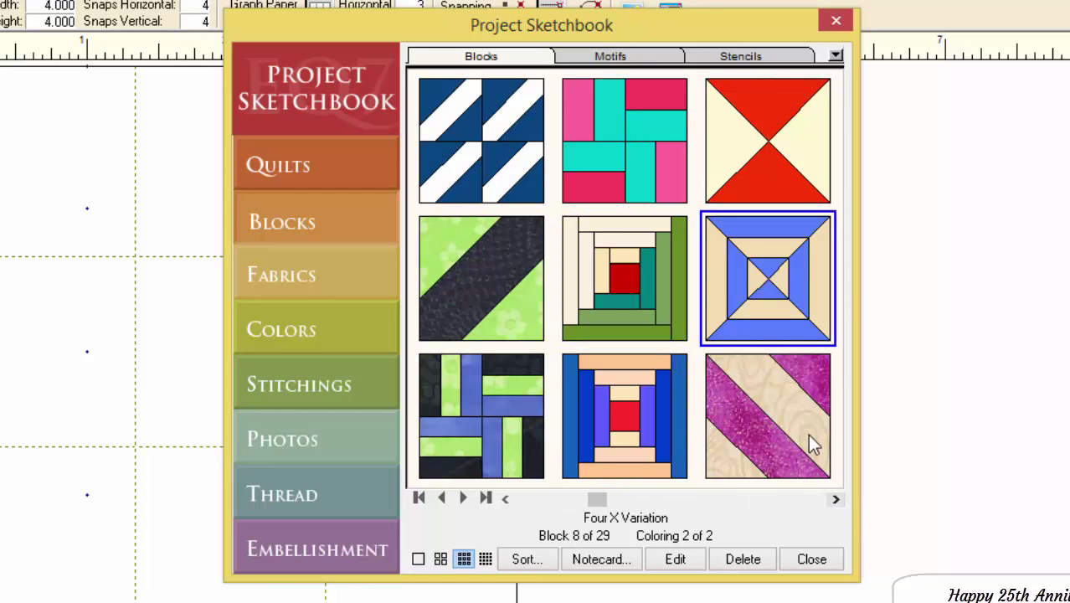
pyautogui.click(799, 496)
pyautogui.click(799, 495)
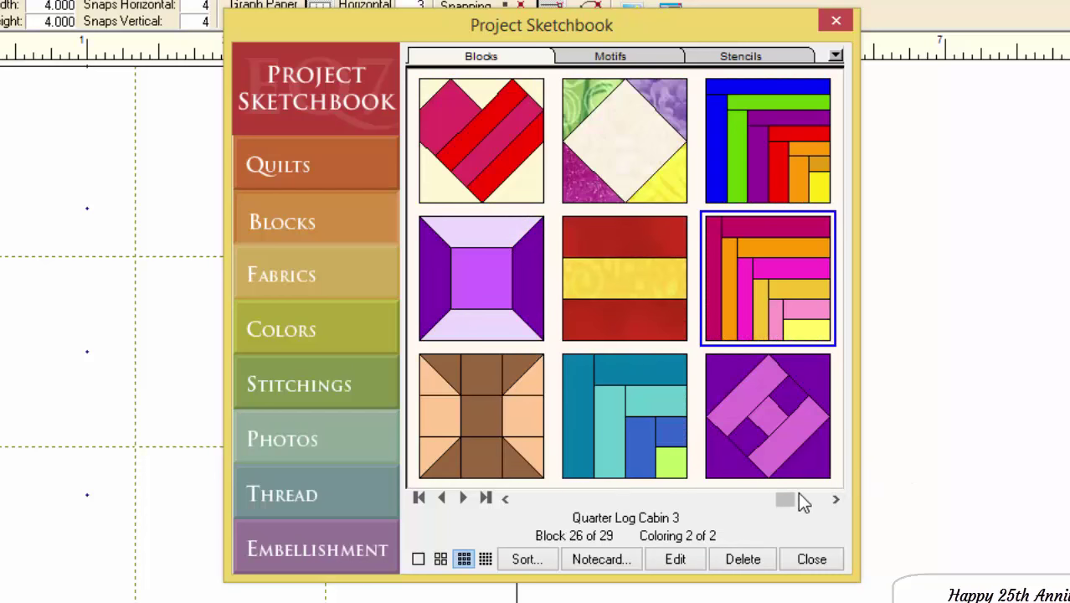
pyautogui.click(644, 326)
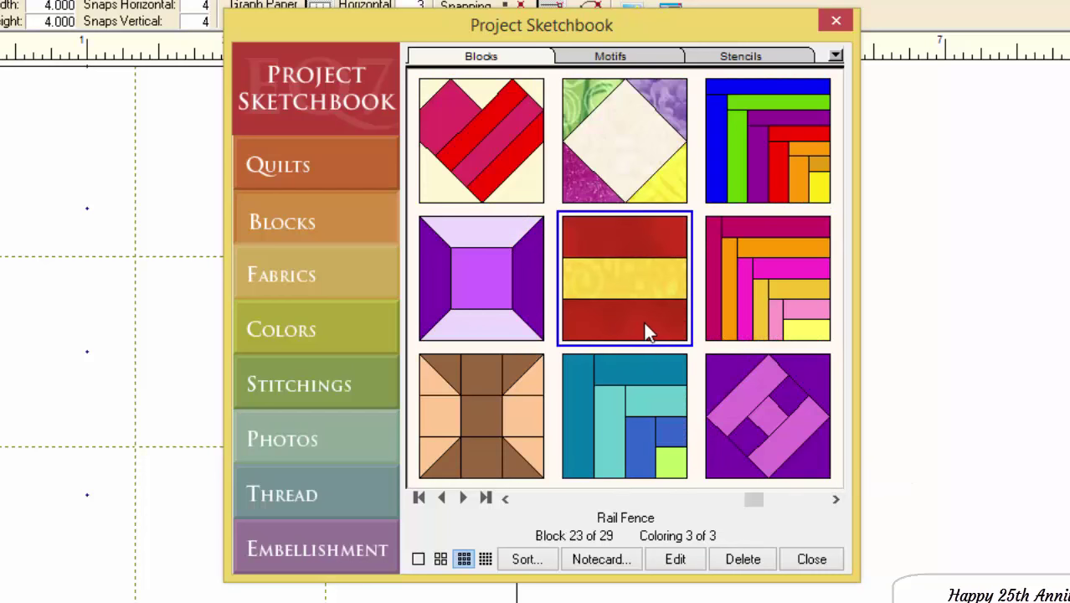
pyautogui.click(674, 564)
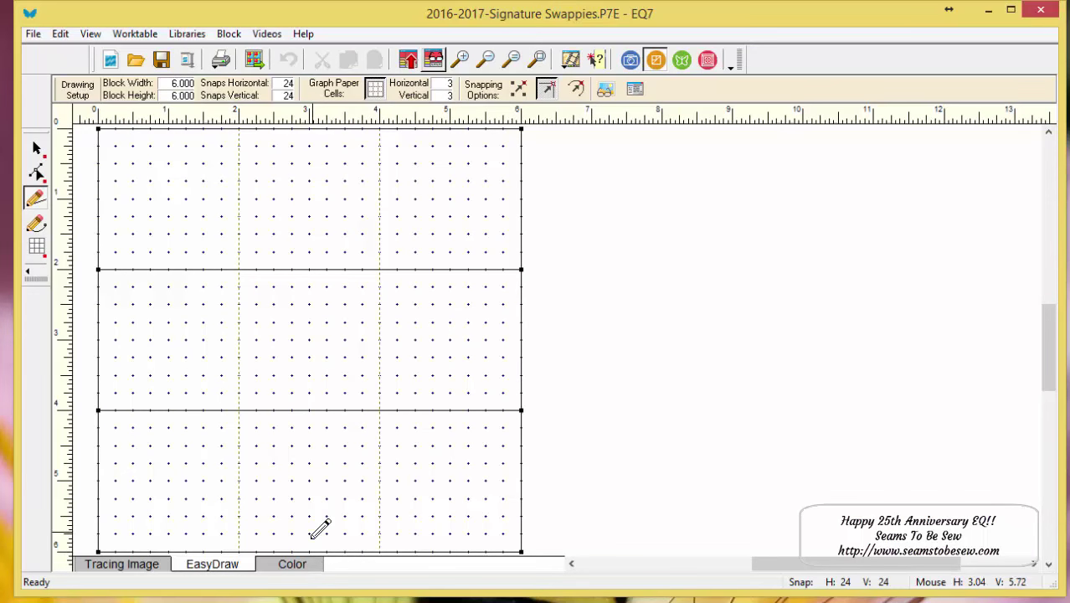
# - View the Rail Fence block's colouring, check the colouring tool options, then return to the quilt
pyautogui.click(311, 566)
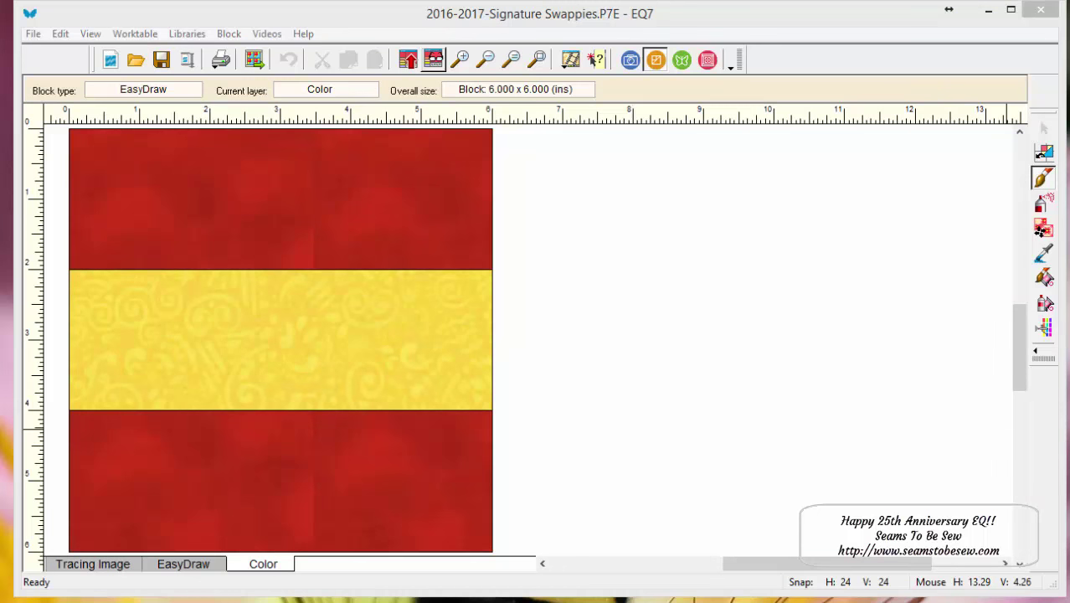
pyautogui.click(1043, 358)
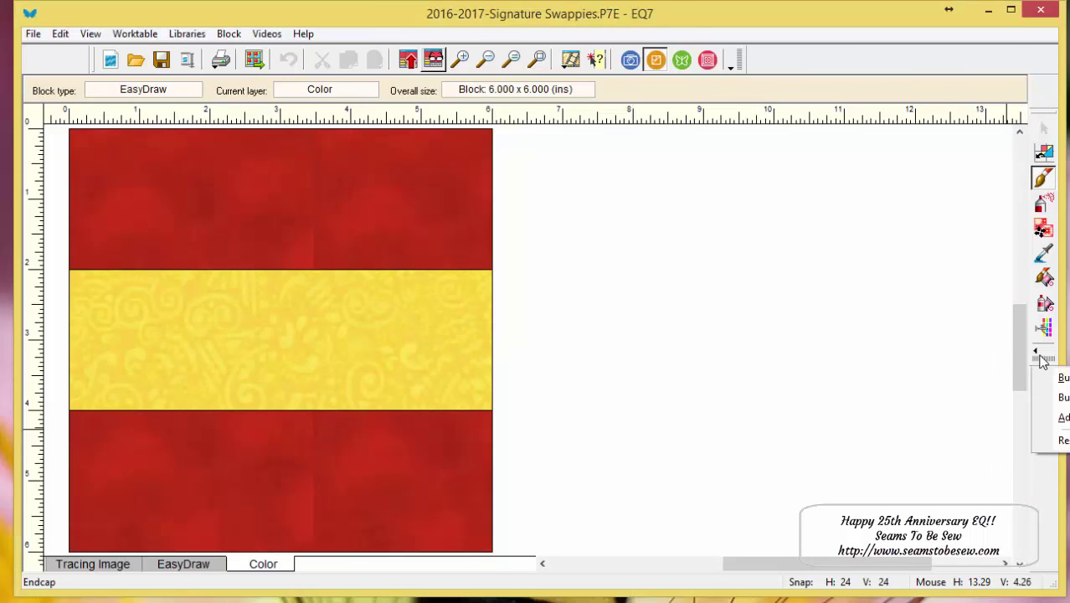
pyautogui.click(1063, 417)
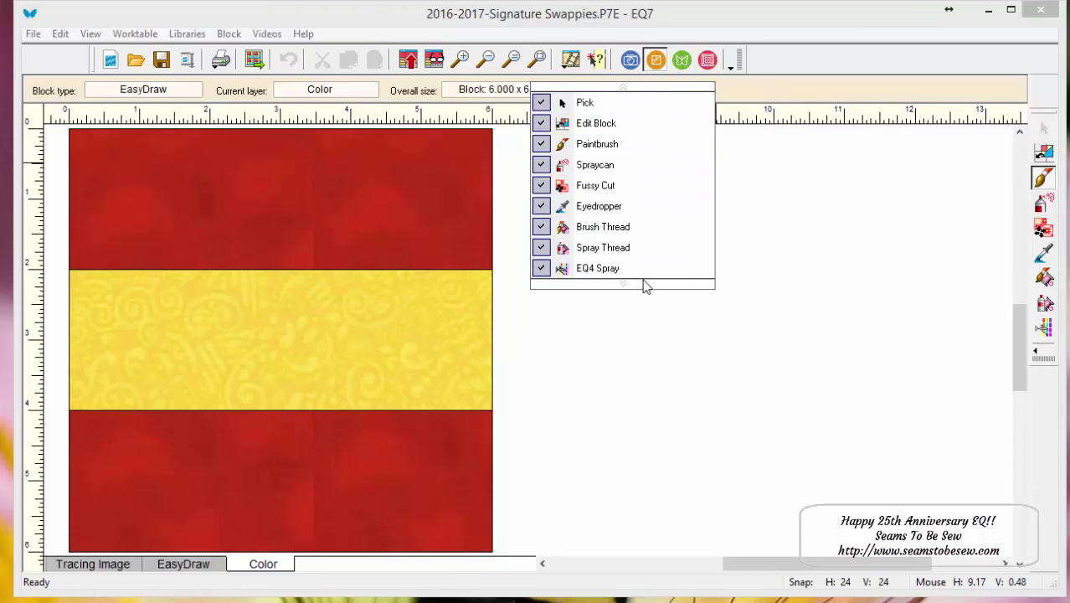
pyautogui.click(646, 353)
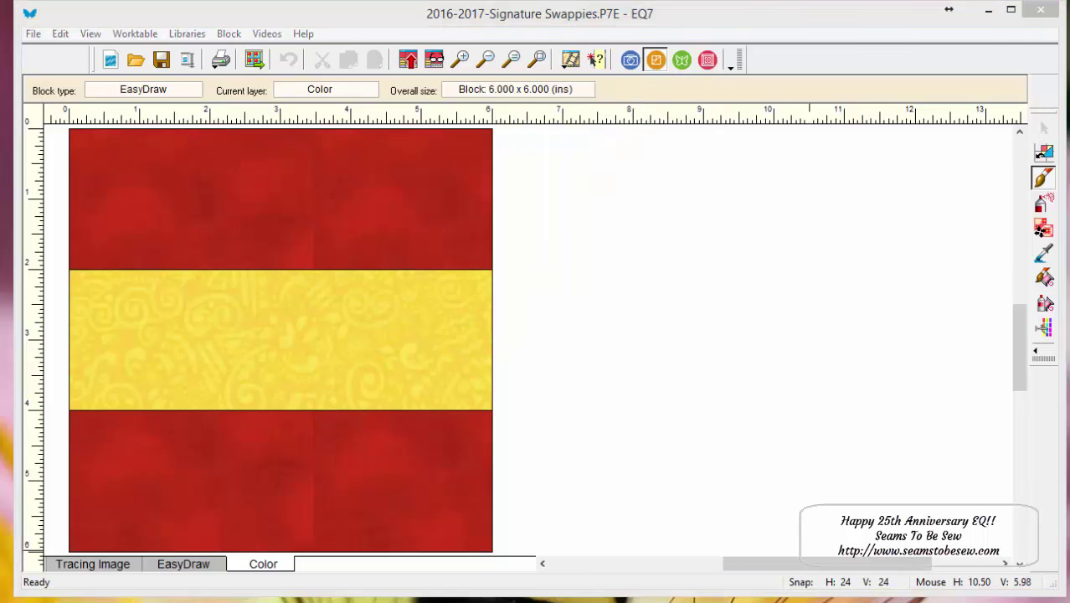
pyautogui.click(708, 60)
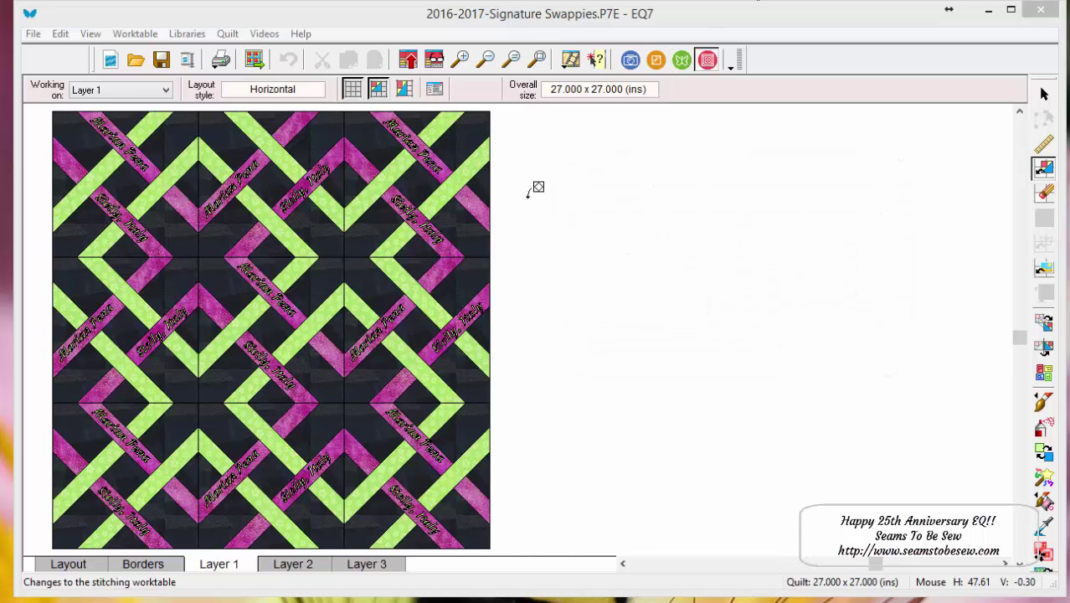
# - Set the quilt layout to one 4 x 4 inch block, 1 across and 1 down
pyautogui.click(67, 565)
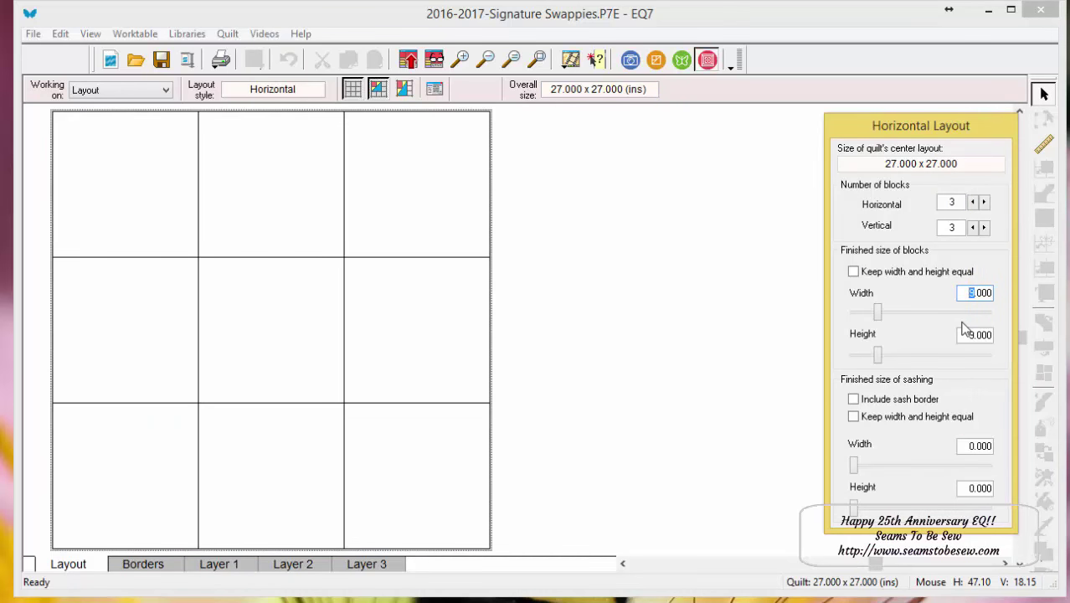
pyautogui.write('4')
pyautogui.press('Tab')
pyautogui.press('Tab')
pyautogui.write('4')
pyautogui.press('Tab')
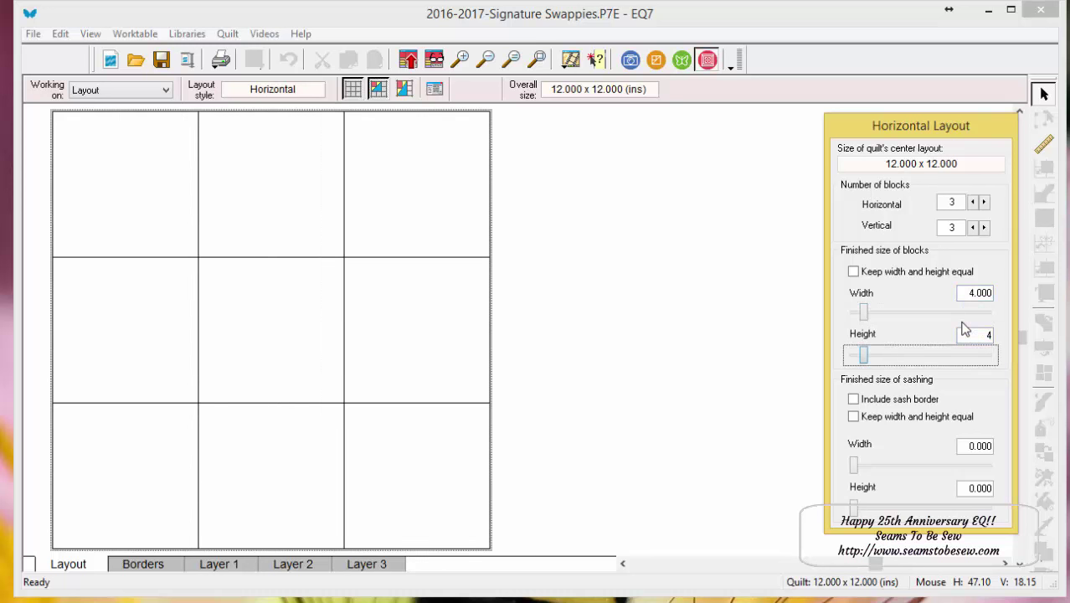
pyautogui.click(971, 203)
pyautogui.click(972, 202)
pyautogui.click(971, 227)
pyautogui.click(971, 227)
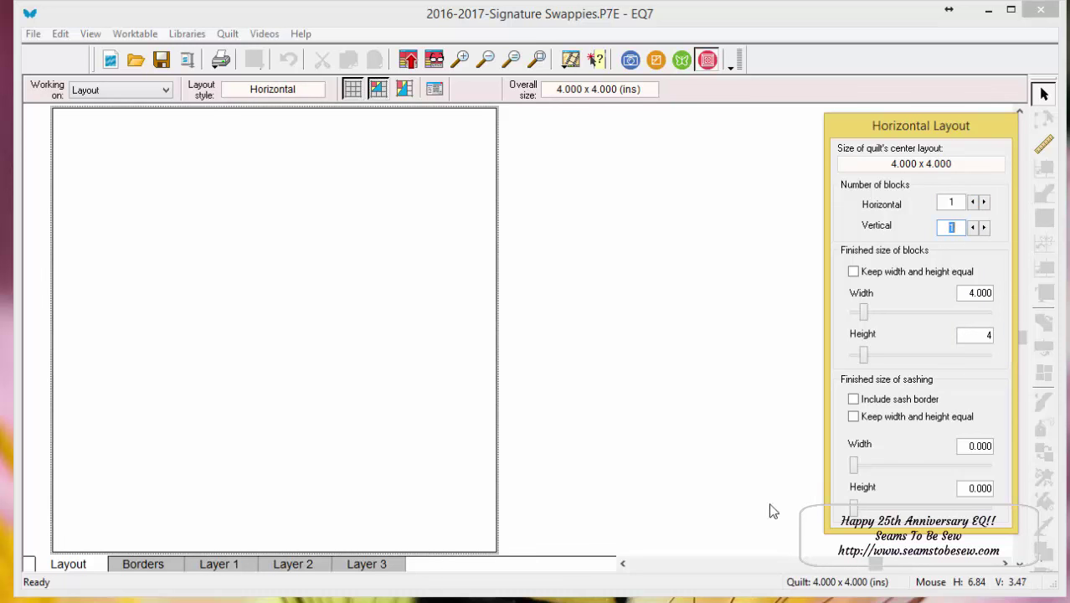
# - Select the woven-strip block on Layer 1 and start a new horizontal quilt
pyautogui.click(199, 566)
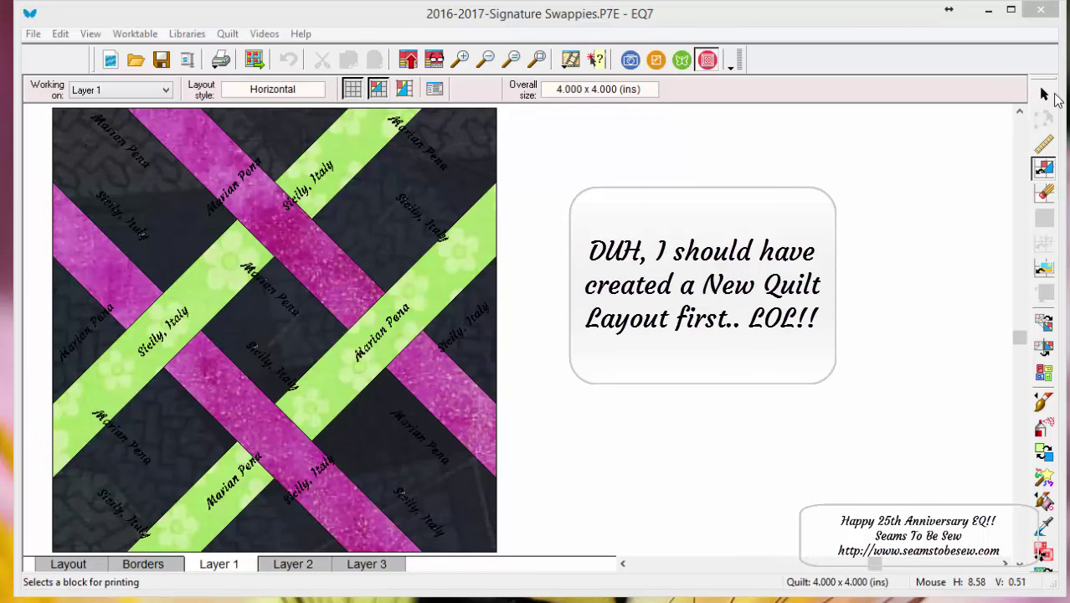
pyautogui.click(1046, 93)
pyautogui.click(282, 334)
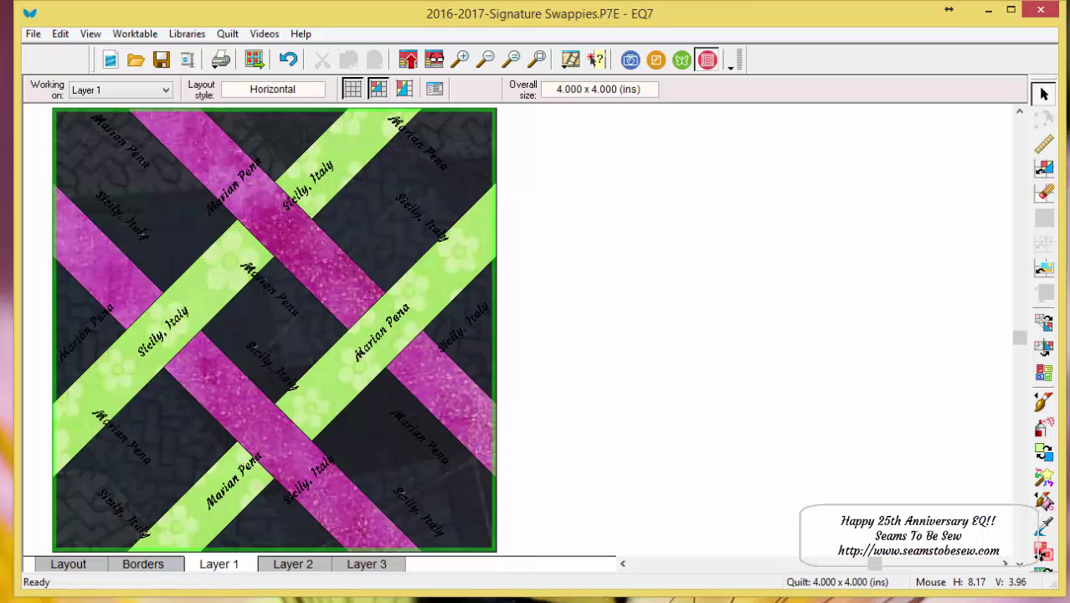
pyautogui.click(228, 36)
# - Create a new horizontal quilt, discarding the unsaved one
pyautogui.moveTo(251, 50)
pyautogui.click(452, 53)
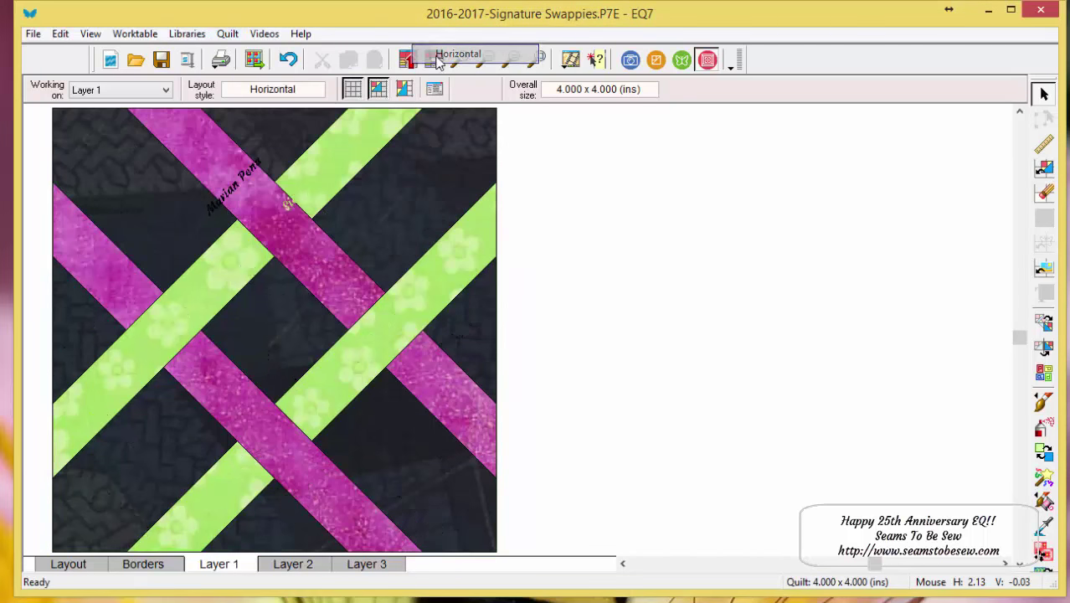
pyautogui.click(618, 341)
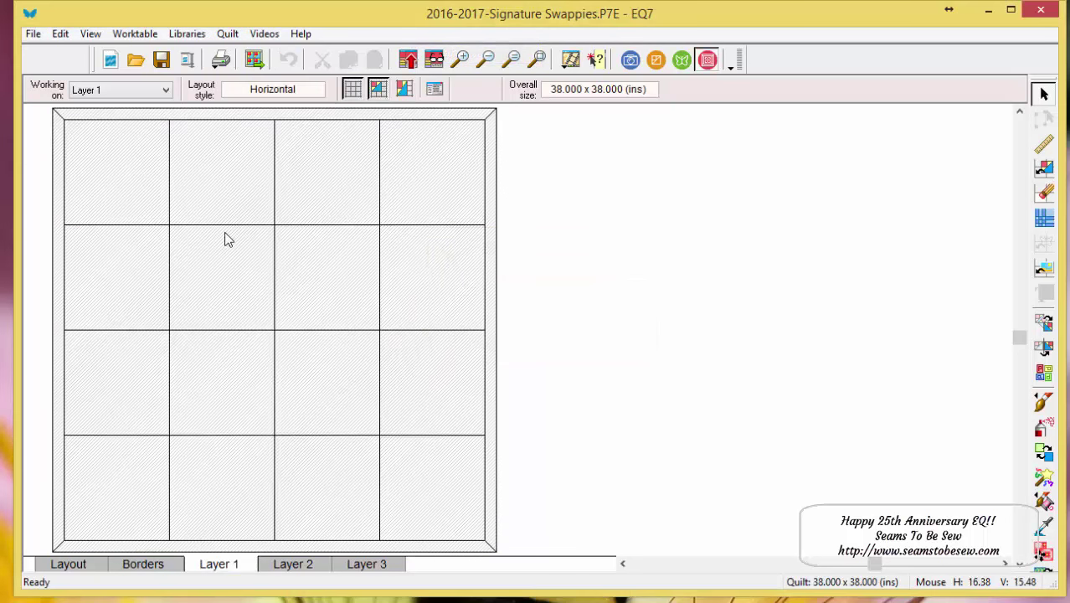
# - Reduce the new layout to 1 by 1 blocks with a 4-inch block size
pyautogui.click(87, 566)
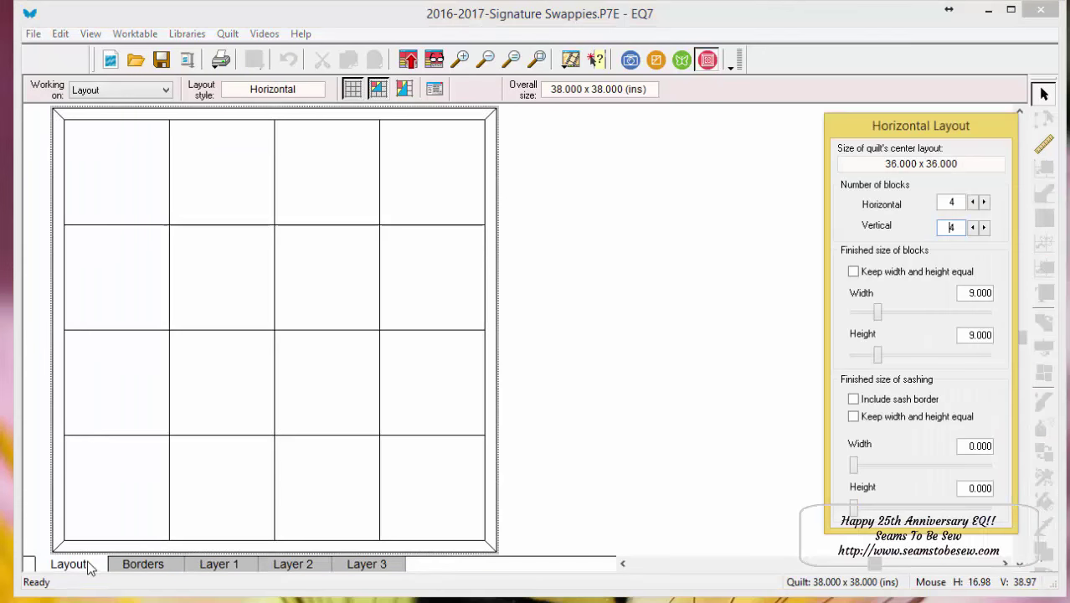
pyautogui.click(972, 202)
pyautogui.click(971, 202)
pyautogui.click(971, 202)
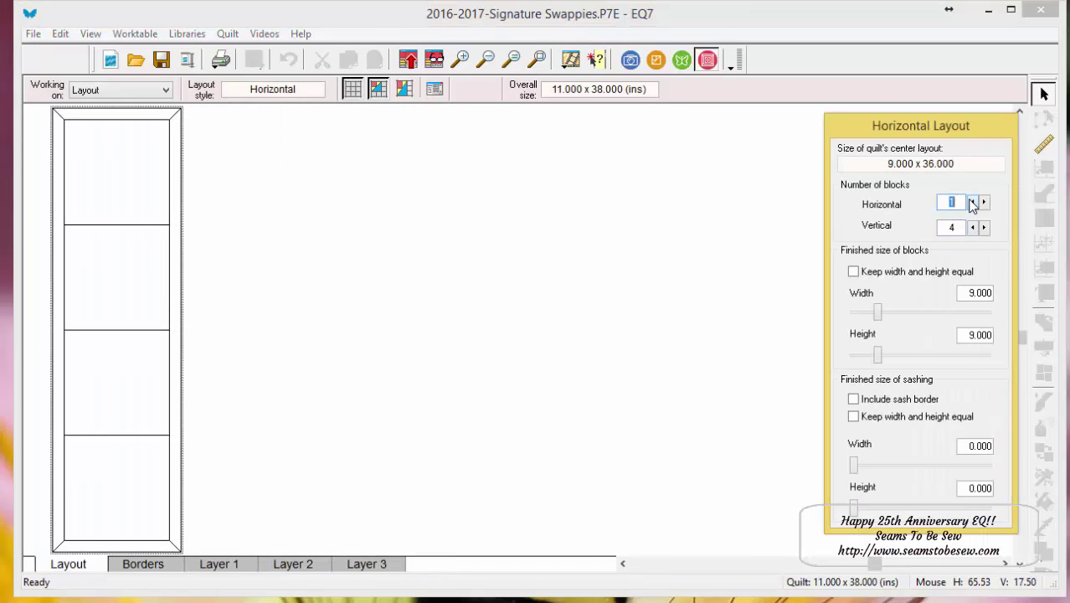
pyautogui.click(972, 226)
pyautogui.click(972, 227)
pyautogui.click(972, 227)
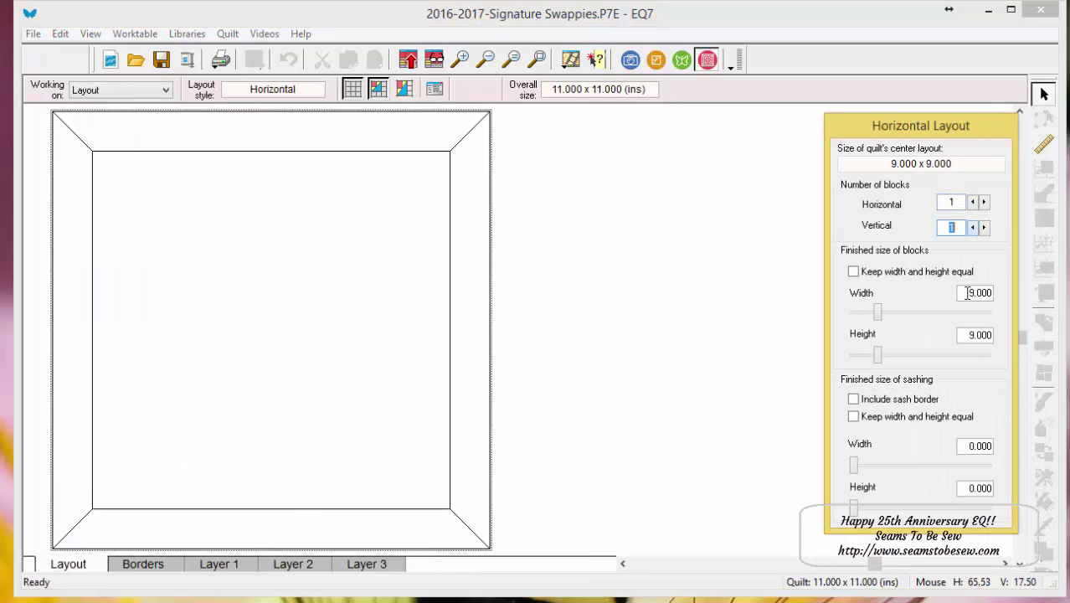
pyautogui.doubleClick(969, 293)
pyautogui.scroll(5, 880, 321)
pyautogui.press('Tab')
pyautogui.write('4.')
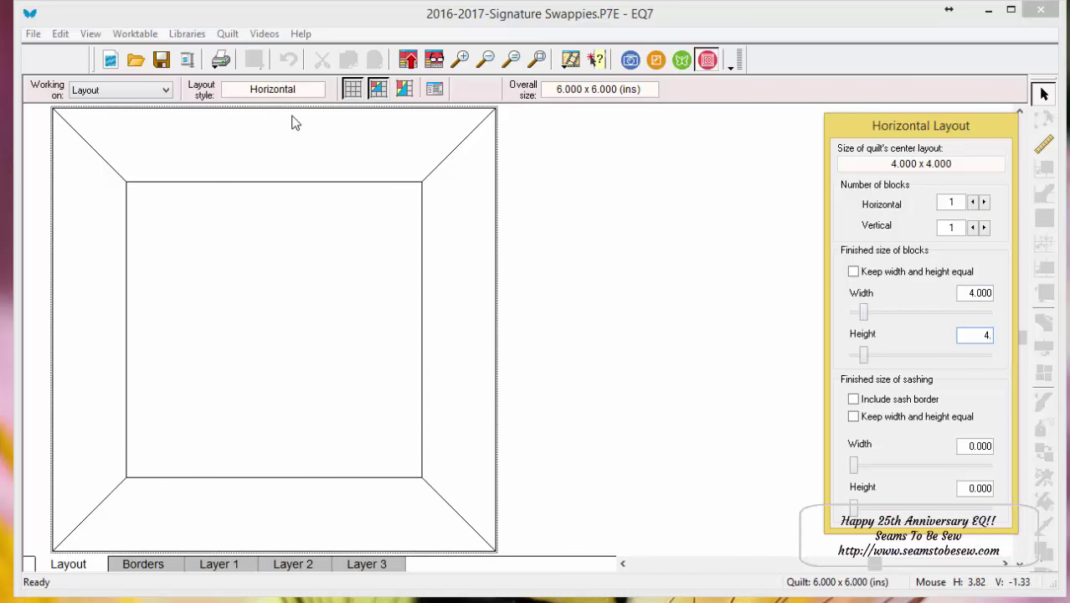
# - Delete the mitered border and switch to Layer 1
pyautogui.click(142, 566)
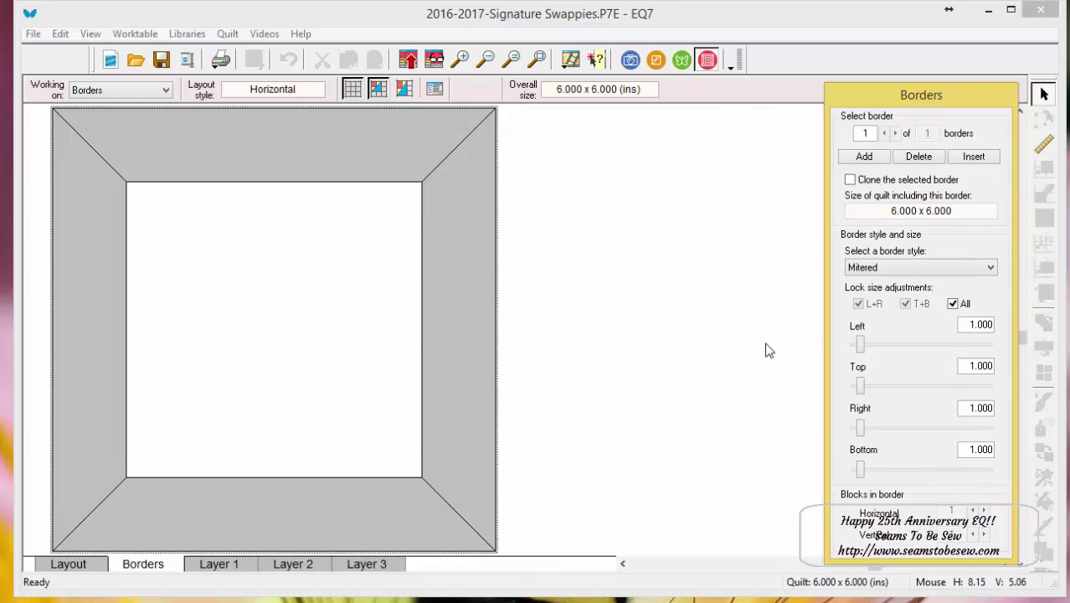
pyautogui.click(918, 157)
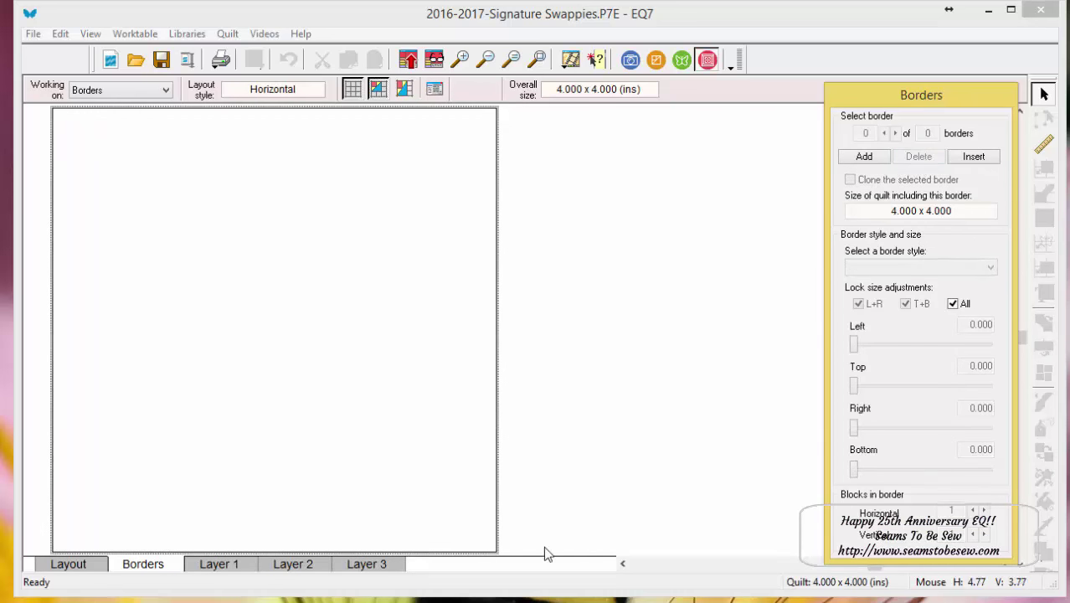
pyautogui.click(241, 559)
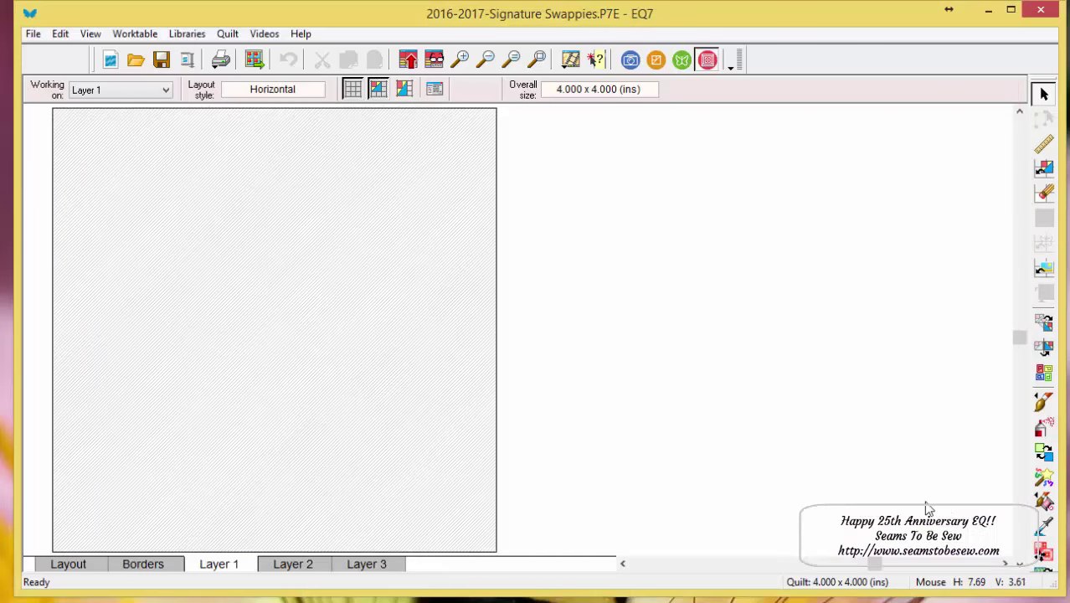
# - Drag the red/yellow/red Rail Fence block from Sketchbook Blocks into the 4-inch quilt
pyautogui.click(1044, 168)
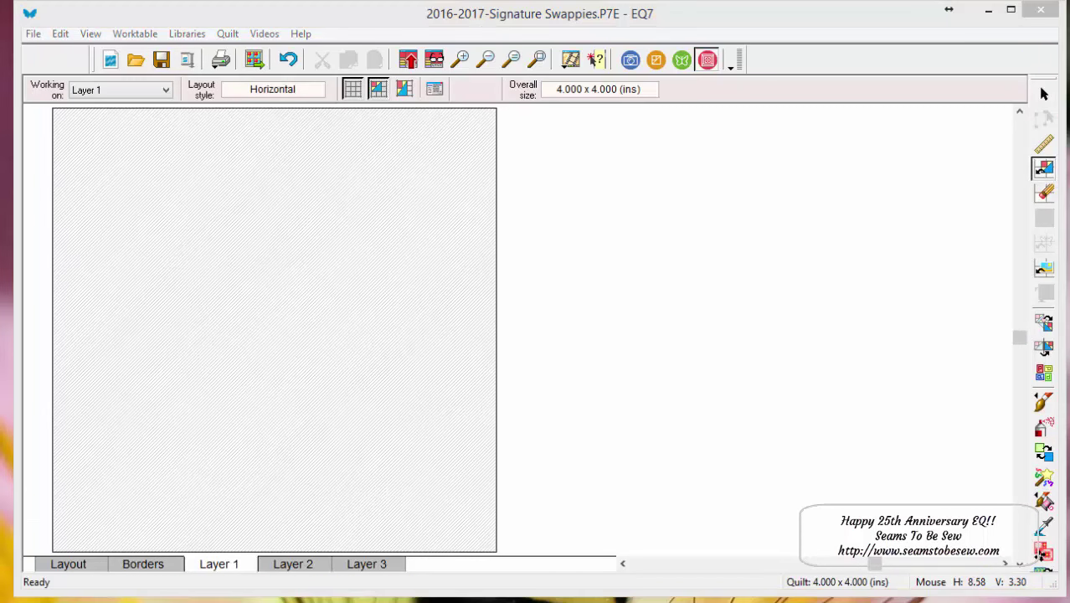
pyautogui.moveTo(756, 130); pyautogui.dragTo(764, 32)
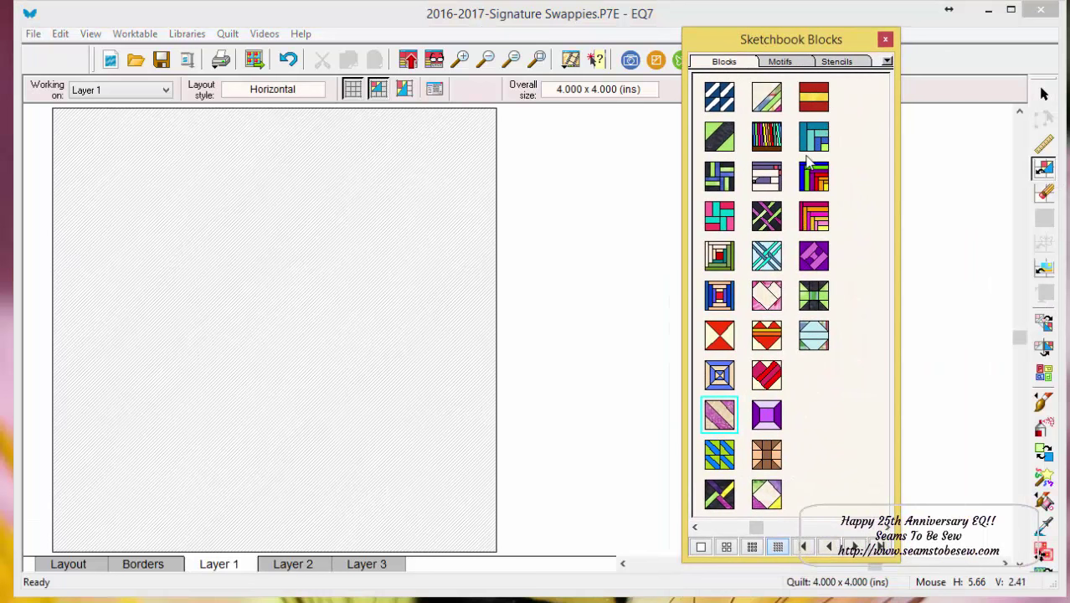
pyautogui.moveTo(814, 96)
pyautogui.mouseDown()
pyautogui.moveTo(26, 190)
pyautogui.moveTo(55, 121)
pyautogui.mouseUp()
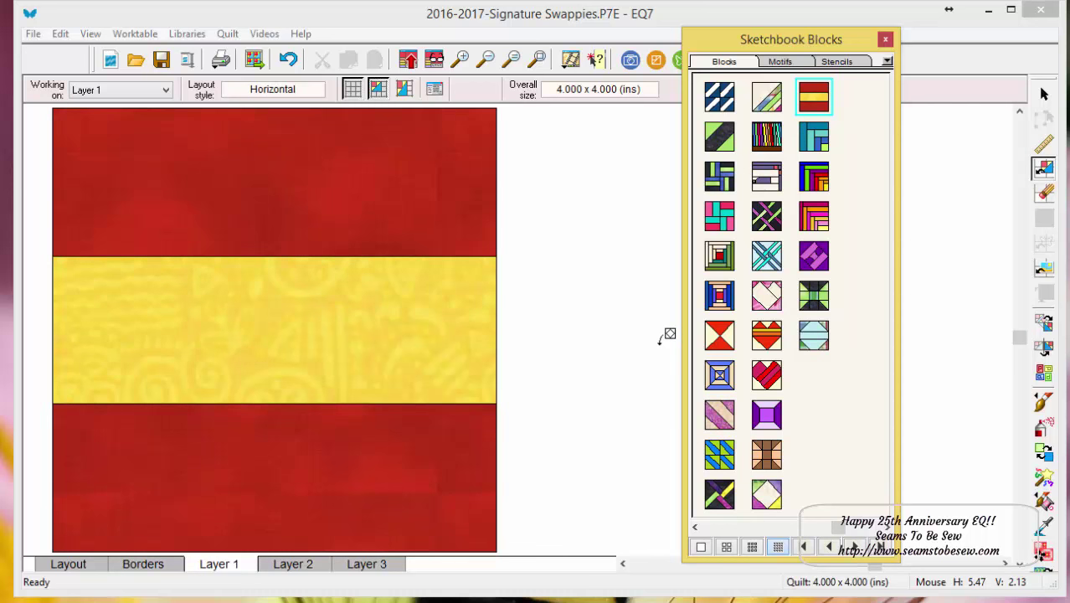
pyautogui.press('Escape')
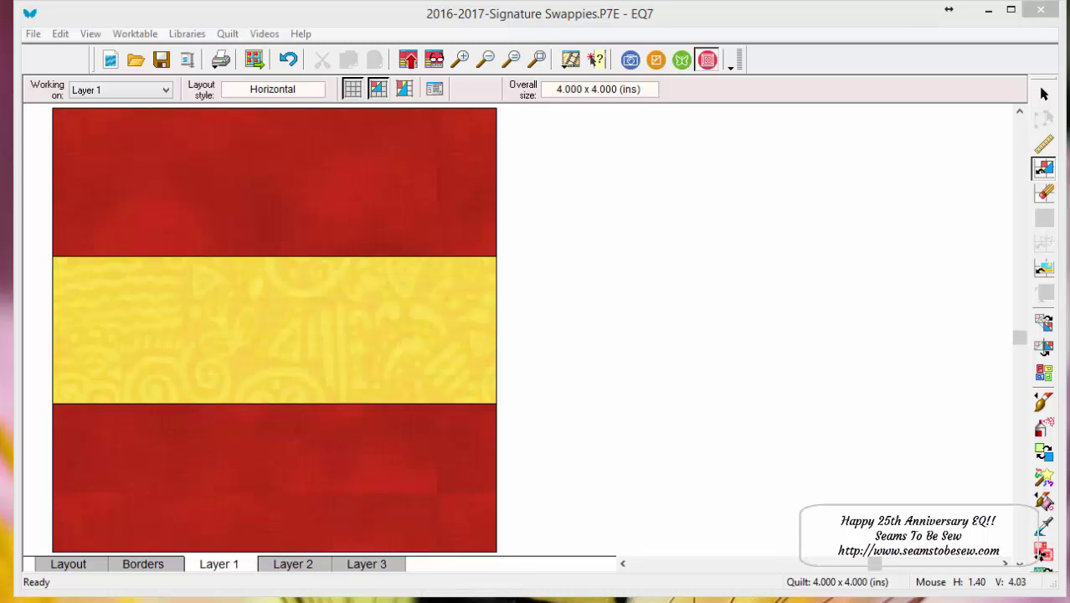
# - Switch to Layer 2 and turn the Set Applique Text tool off and back on in the toolbar's button list
pyautogui.click(308, 566)
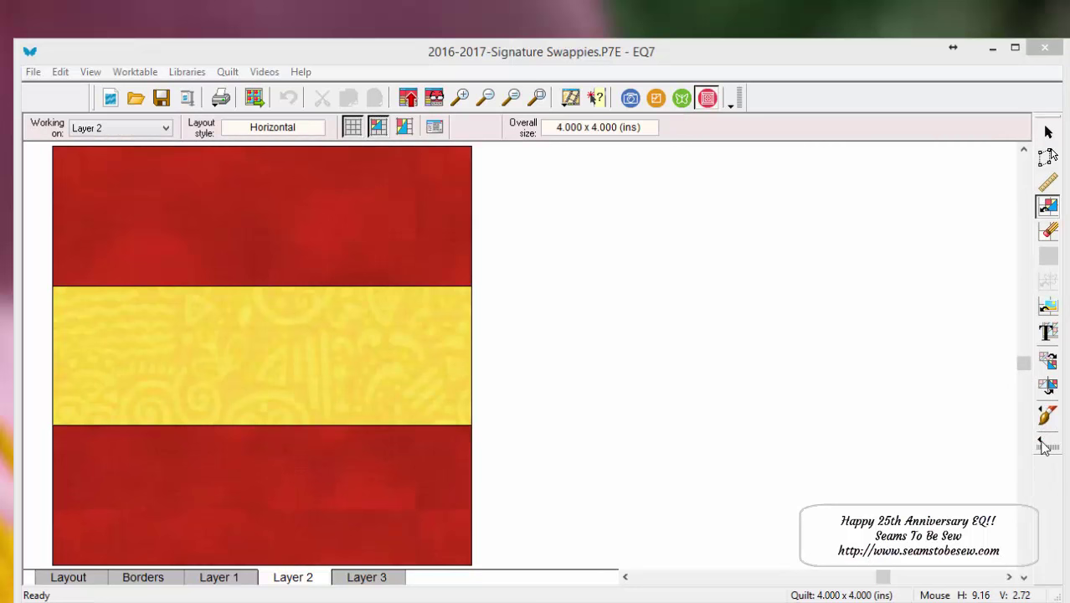
pyautogui.click(1044, 448)
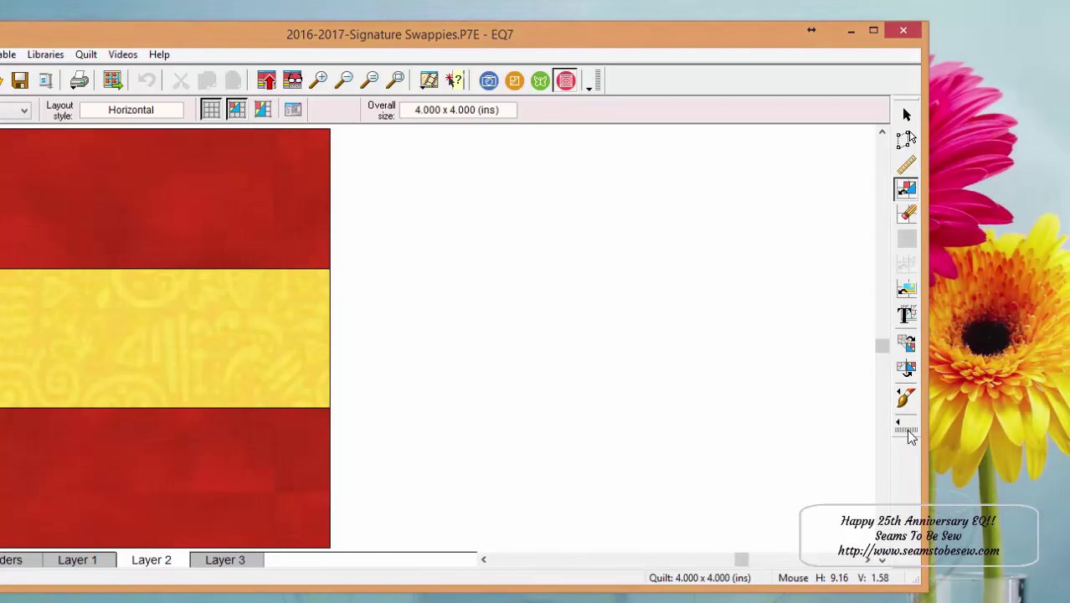
pyautogui.click(907, 432)
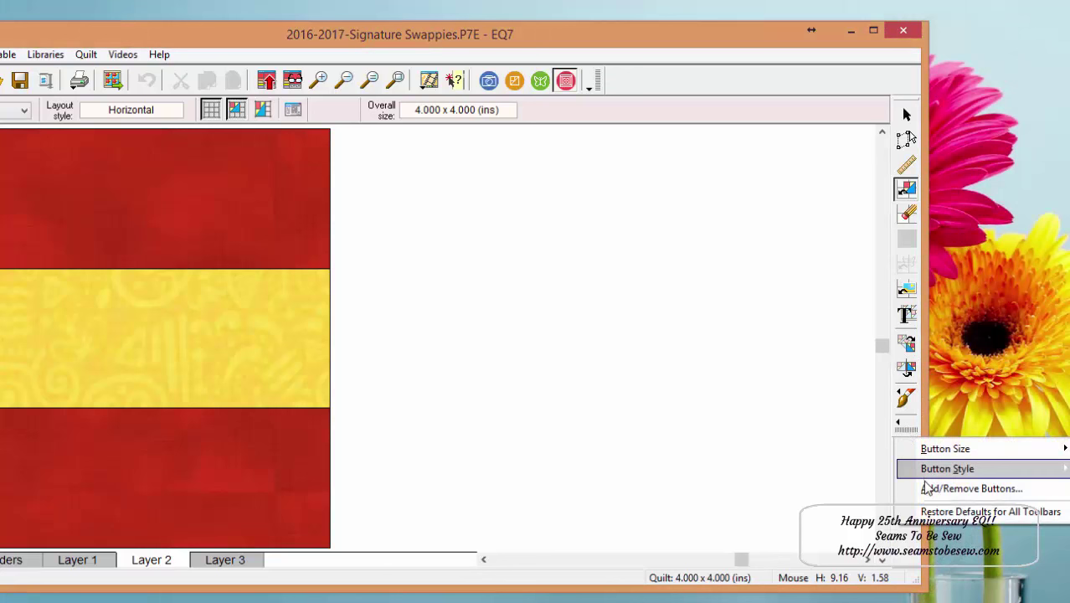
pyautogui.click(925, 489)
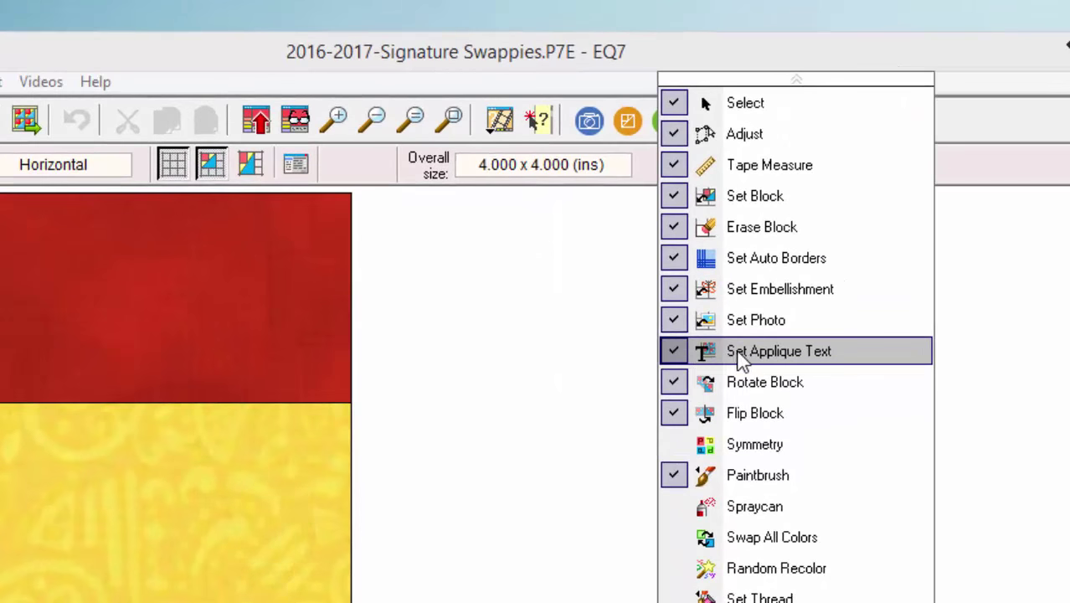
pyautogui.click(741, 358)
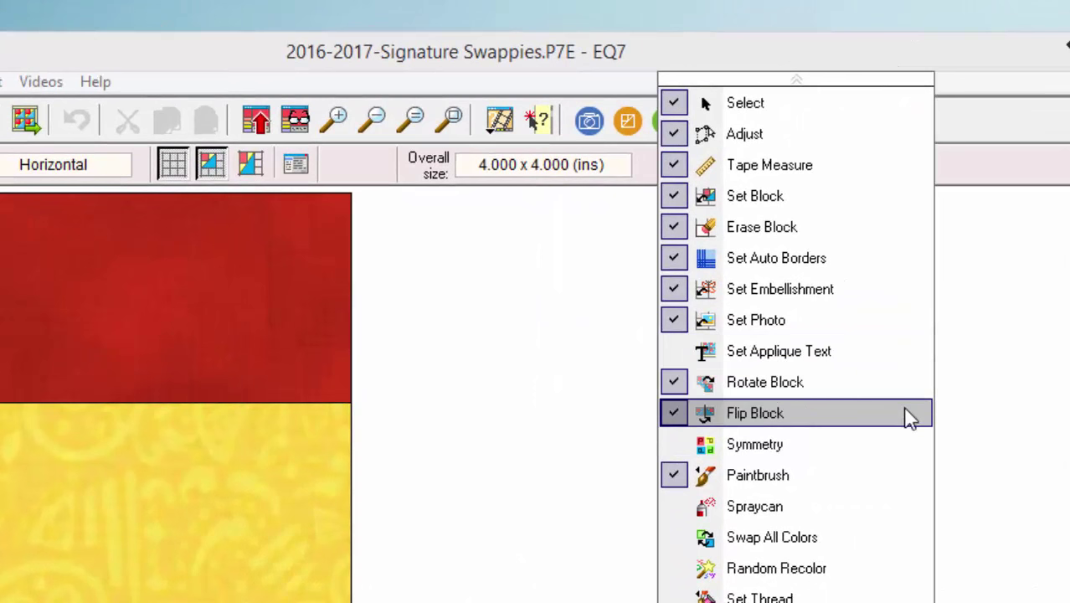
pyautogui.click(785, 351)
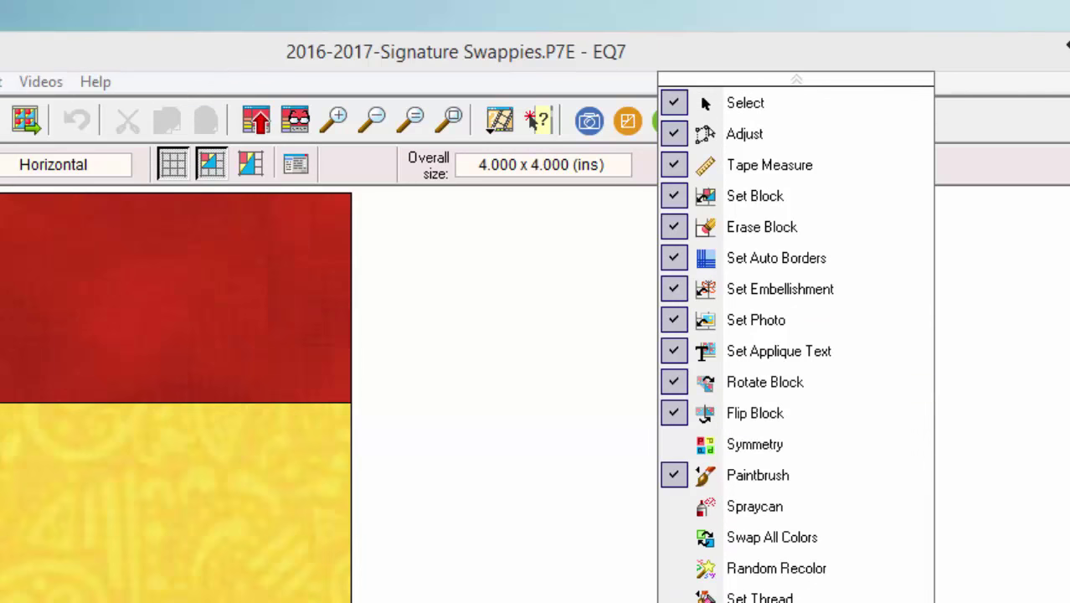
pyautogui.click(998, 327)
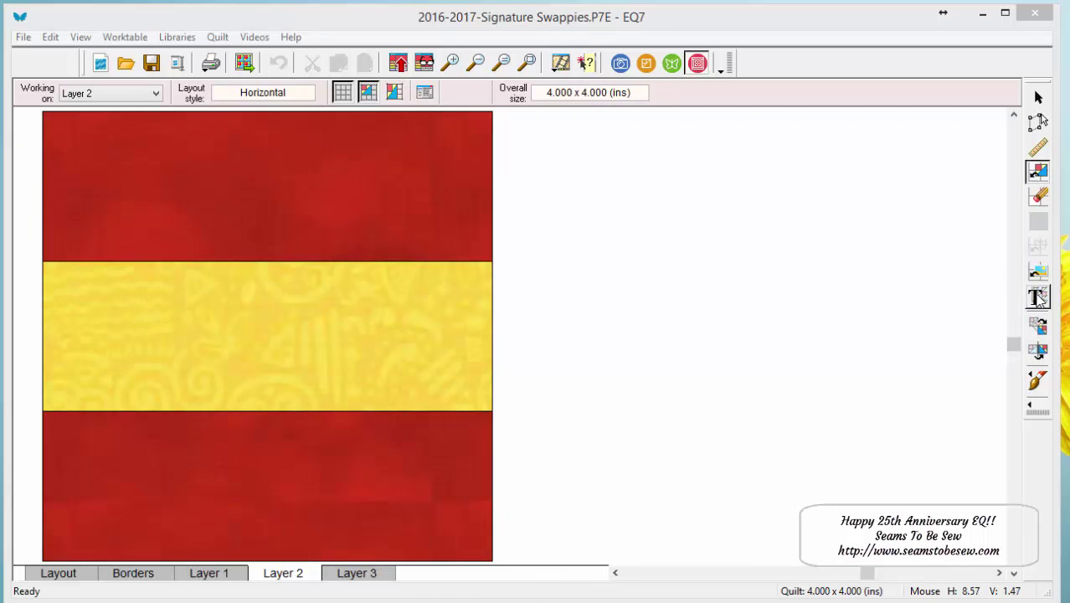
# - Start the Set Applique Text tool and move its dialog beside the quilt, keeping Arial at 3.000 inches
pyautogui.click(1038, 298)
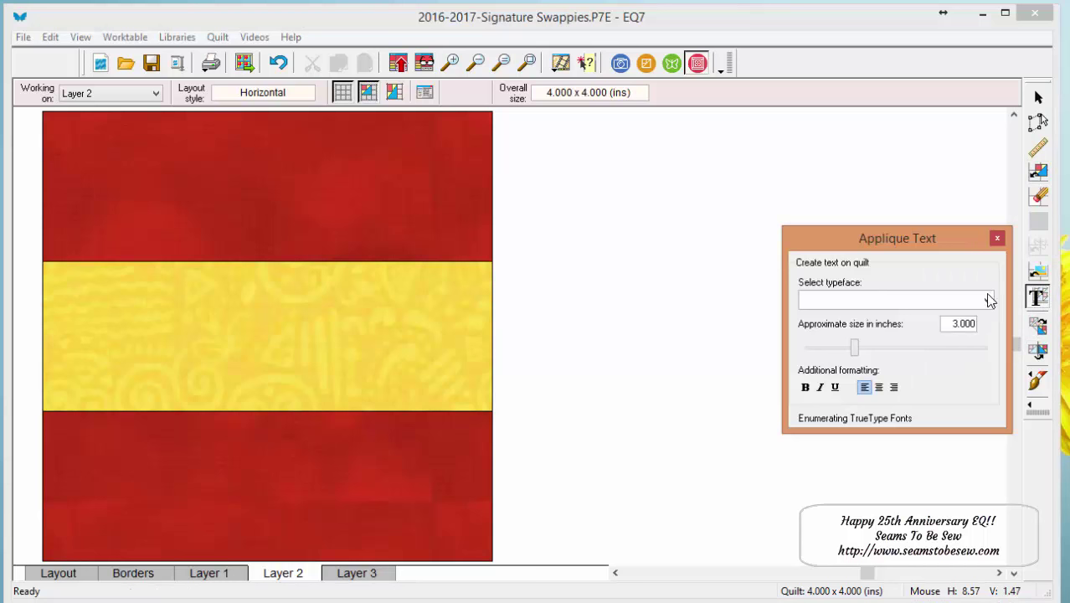
pyautogui.moveTo(889, 242); pyautogui.dragTo(722, 237)
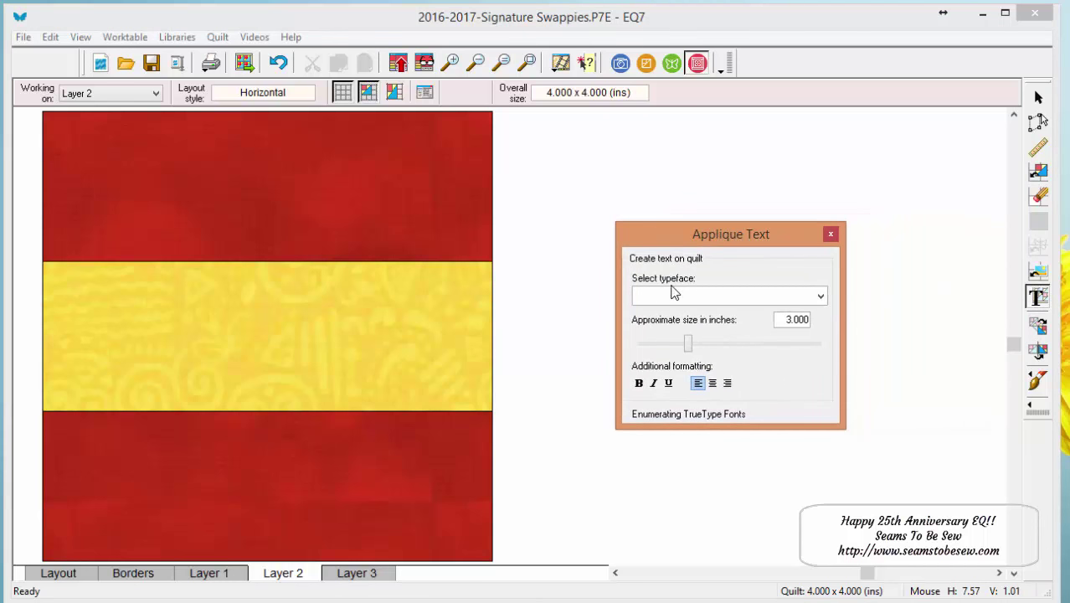
pyautogui.click(744, 304)
pyautogui.click(744, 303)
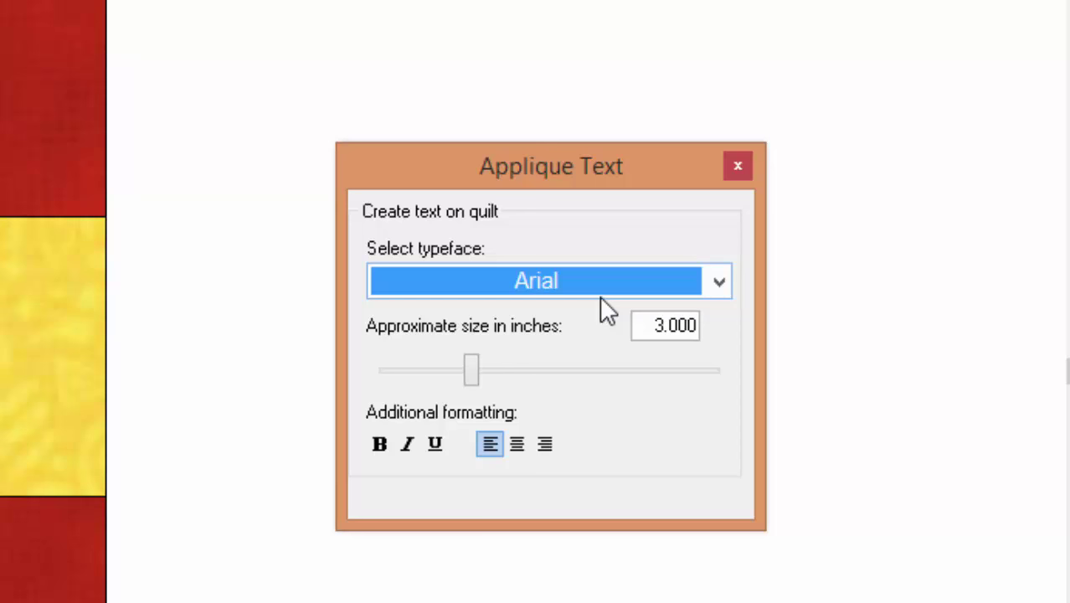
# - Open the typeface list and scroll down to the fonts starting with C, near Courgette
pyautogui.click(526, 272)
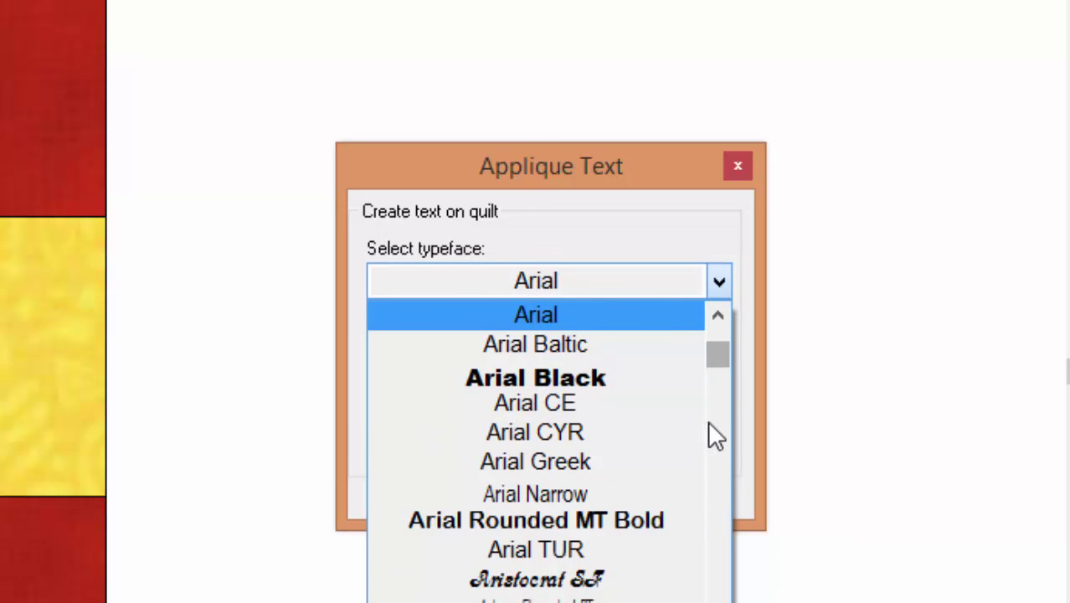
pyautogui.scroll(-1, 695, 444)
pyautogui.scroll(-1, 680, 446)
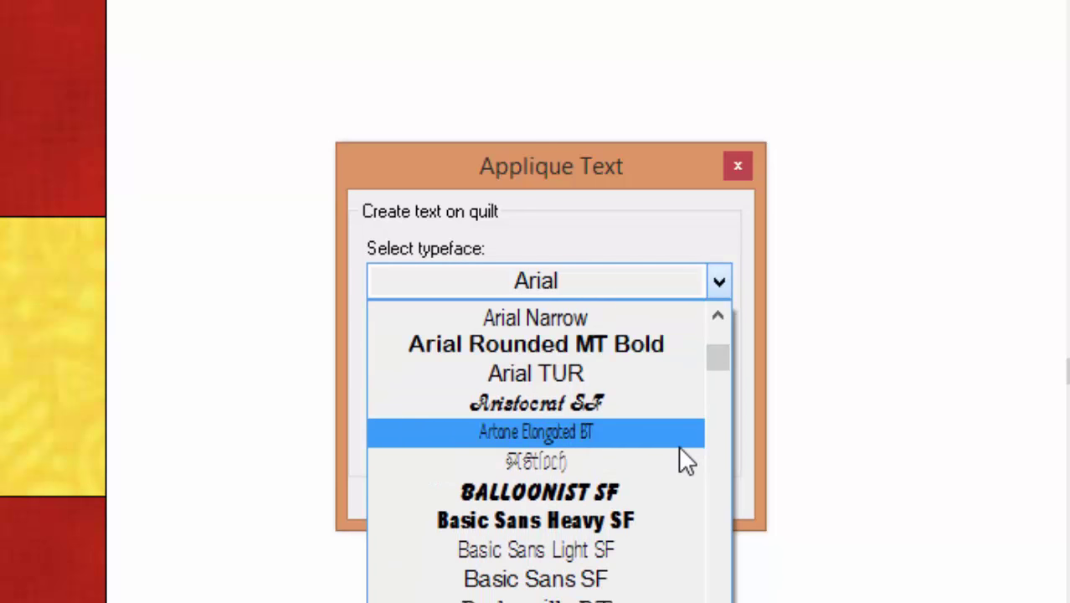
pyautogui.scroll(-2, 680, 448)
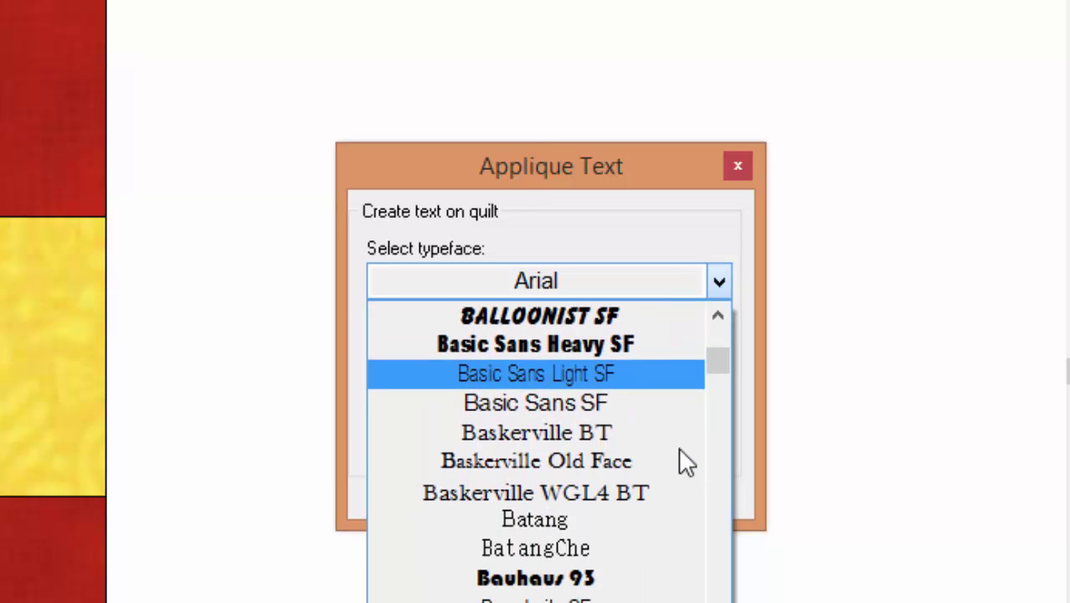
pyautogui.scroll(-3, 678, 446)
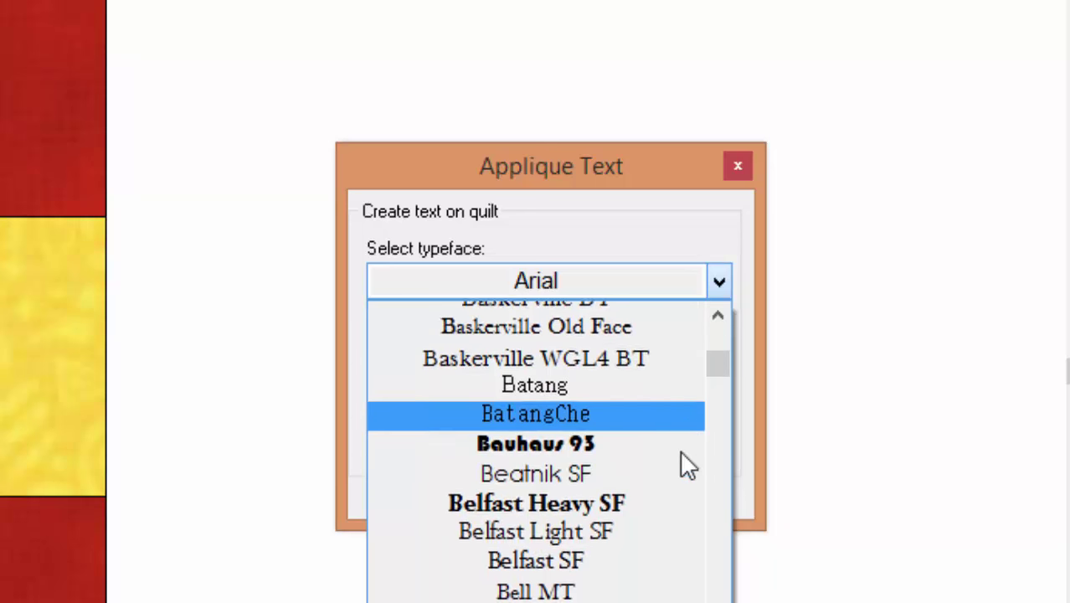
pyautogui.scroll(-3, 682, 454)
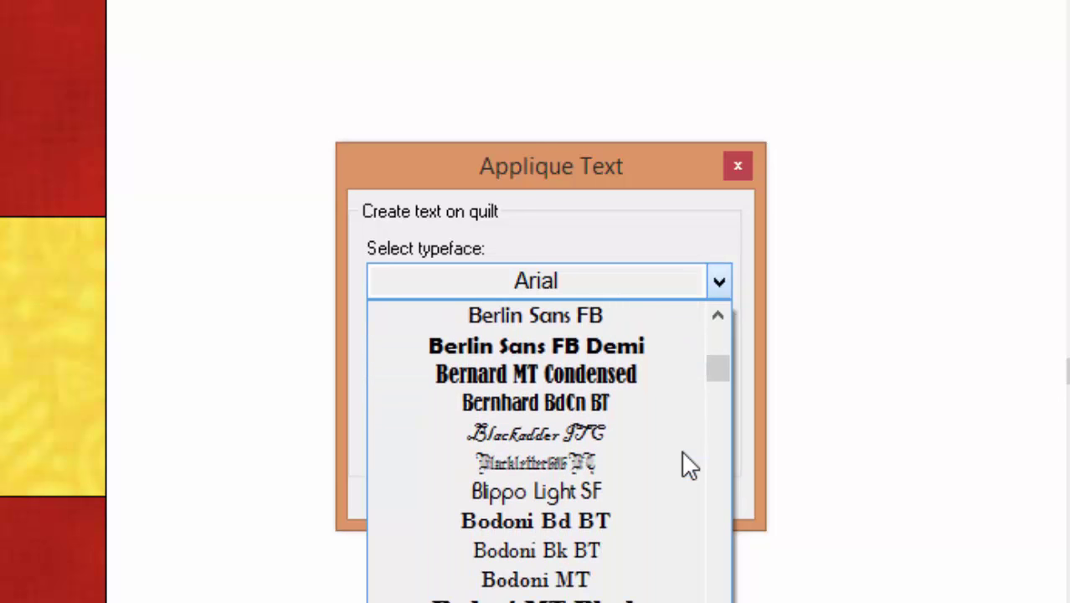
pyautogui.scroll(-2, 681, 465)
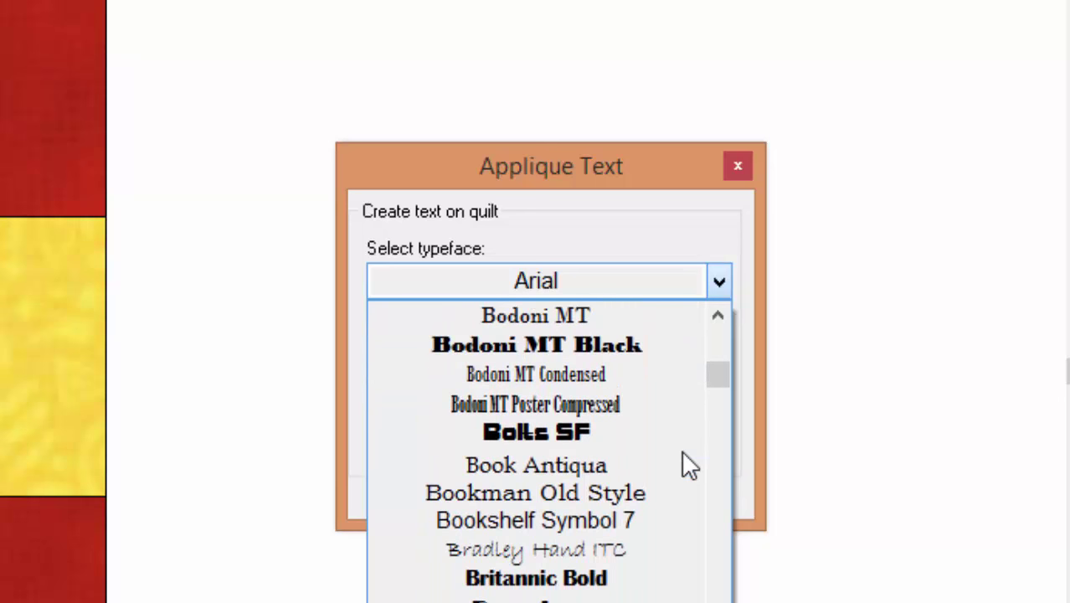
pyautogui.scroll(-2, 682, 456)
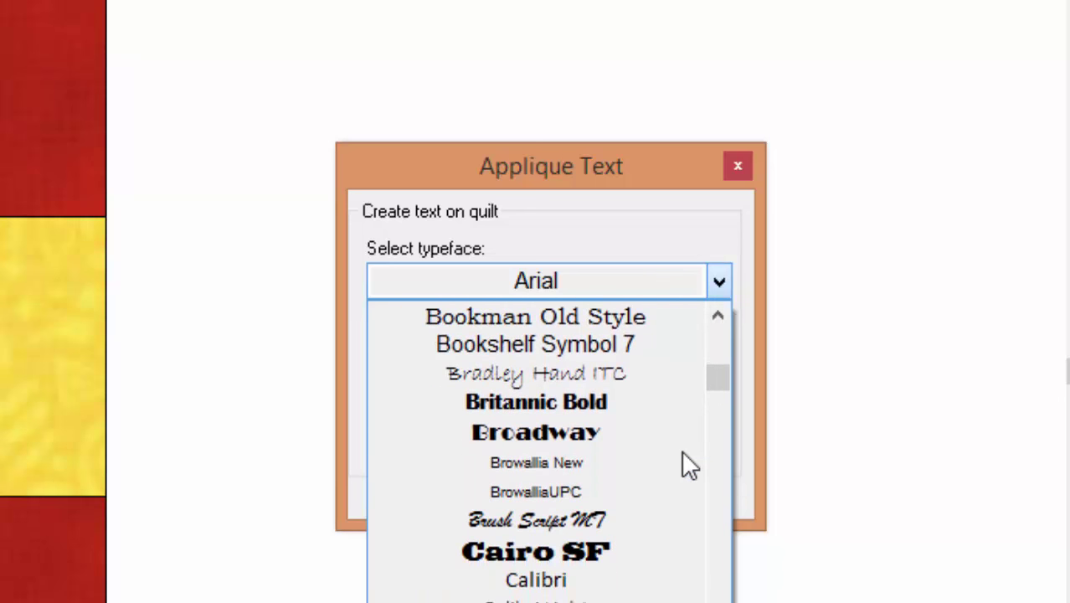
pyautogui.scroll(-3, 682, 455)
pyautogui.scroll(-3, 676, 457)
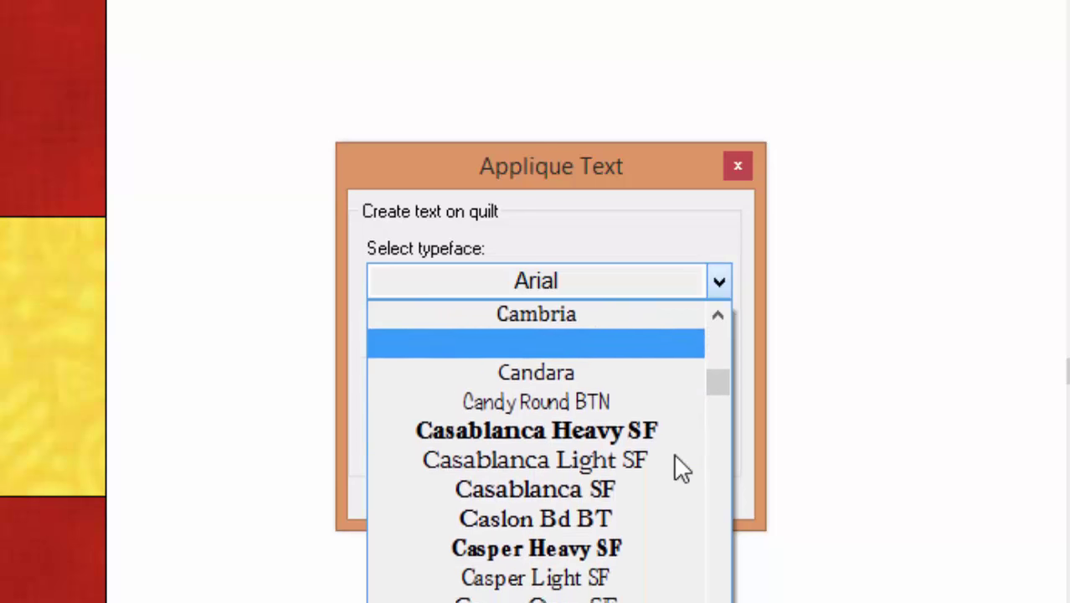
pyautogui.scroll(-4, 656, 466)
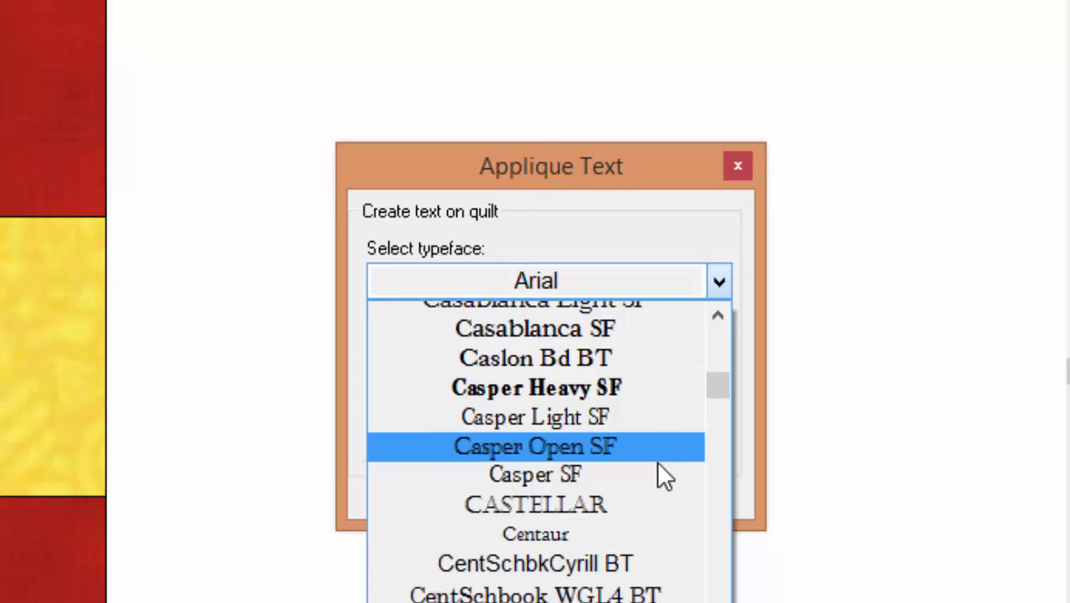
pyautogui.scroll(-3, 656, 462)
pyautogui.scroll(-2, 656, 462)
pyautogui.scroll(-1, 658, 464)
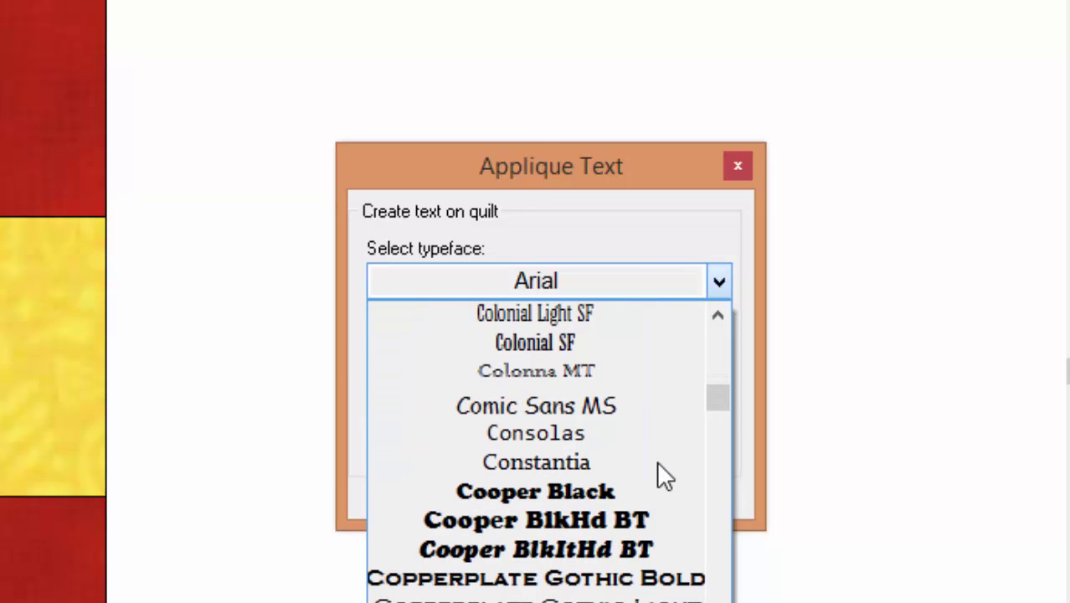
pyautogui.scroll(-2, 658, 464)
pyautogui.scroll(-1, 658, 465)
# - Choose Courgette and drag out a 3-inch square text area over the Rail Fence block
pyautogui.click(604, 459)
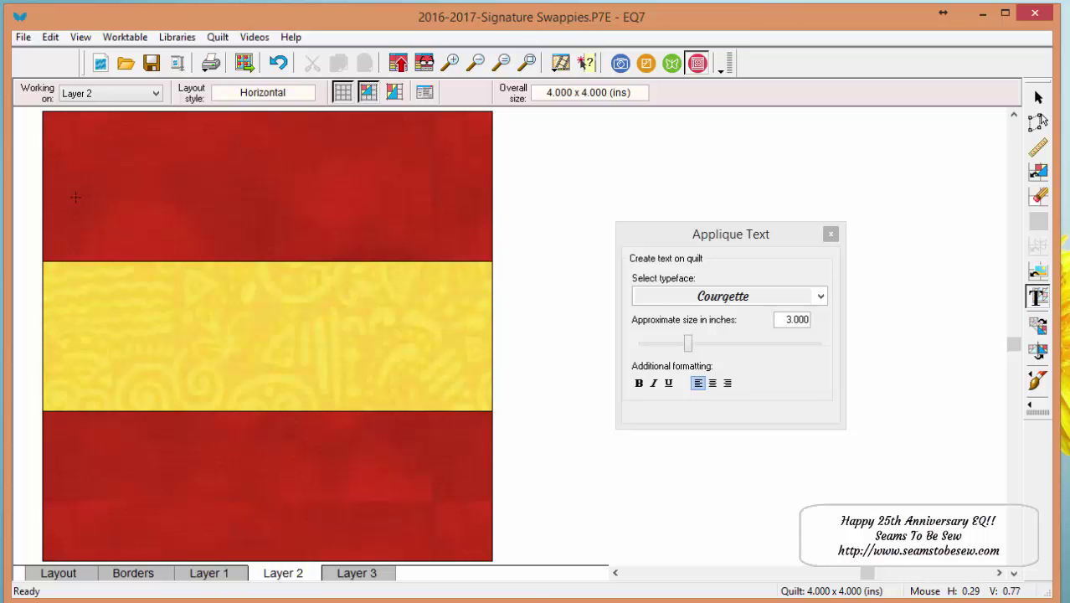
pyautogui.moveTo(87, 205); pyautogui.dragTo(462, 367)
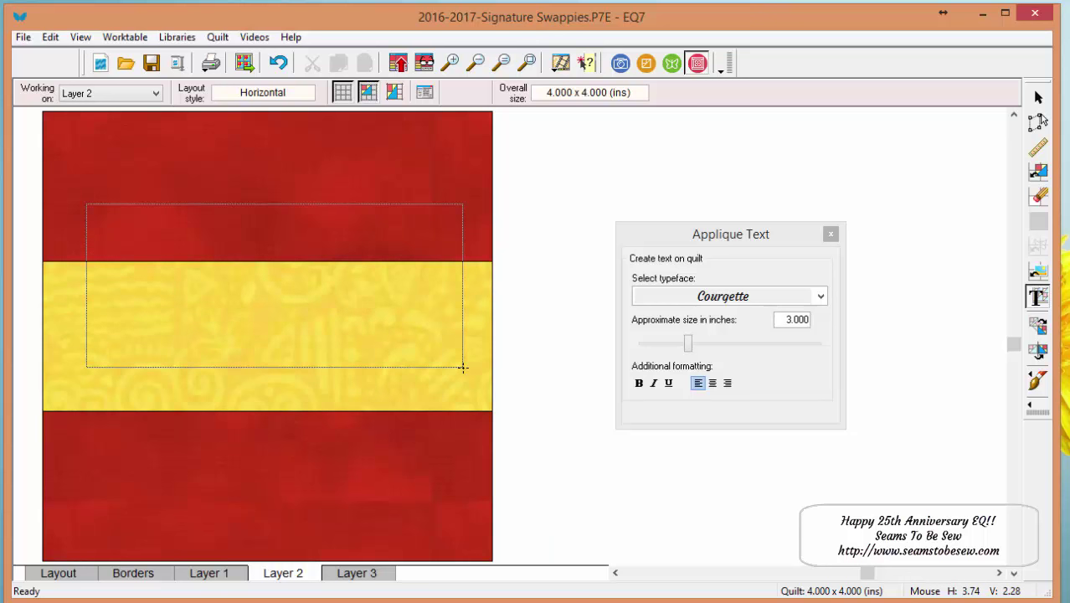
pyautogui.moveTo(462, 366); pyautogui.dragTo(462, 366)
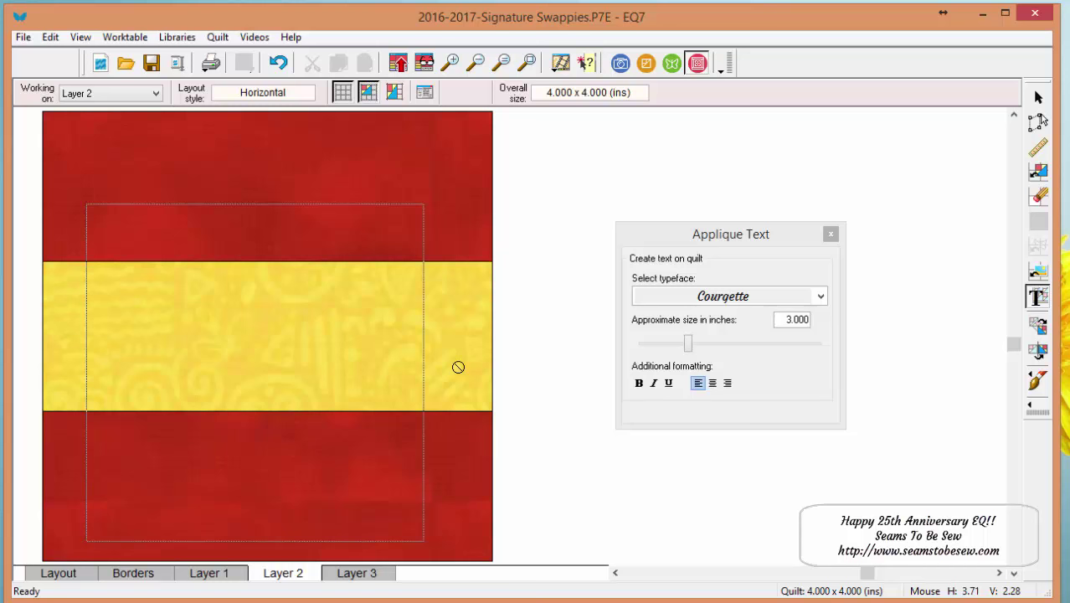
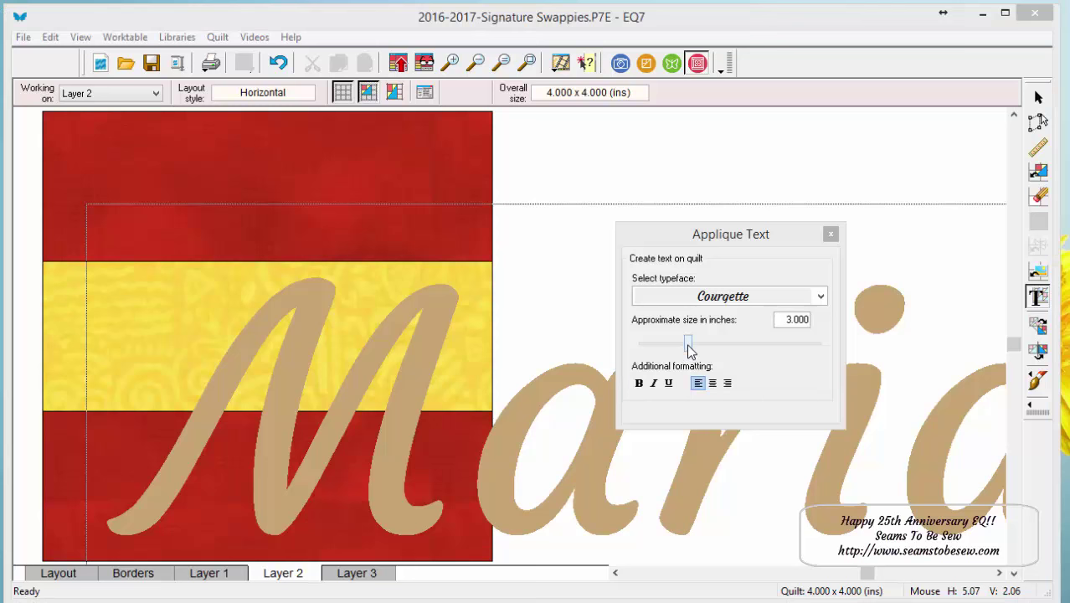
# - Type the signer's first name and shrink the text size from 3.000 to 0.500 inch
pyautogui.moveTo(687, 344); pyautogui.dragTo(650, 347)
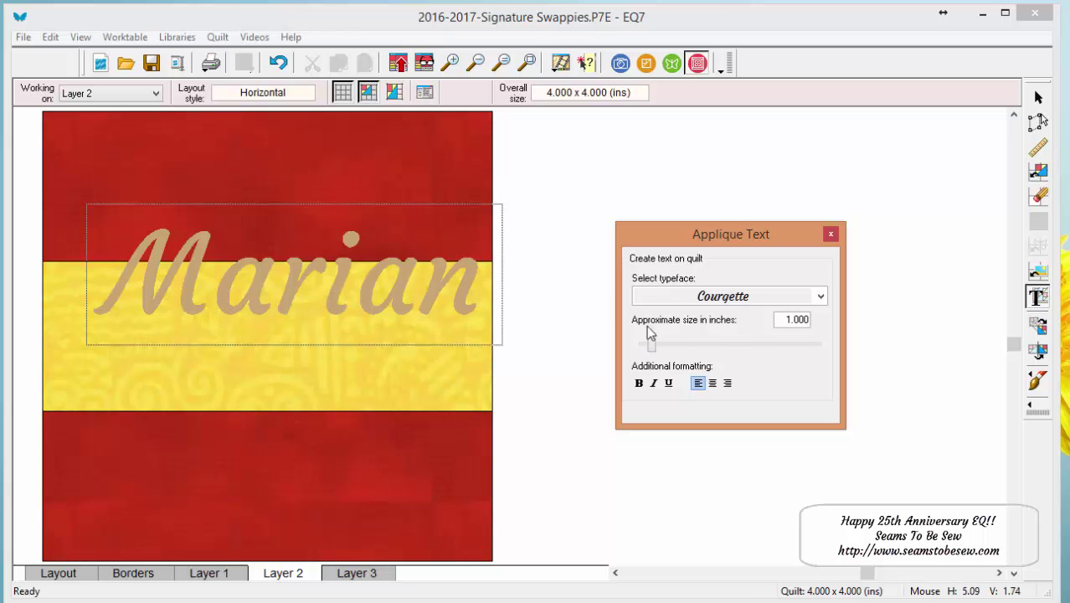
pyautogui.moveTo(654, 349); pyautogui.dragTo(651, 350)
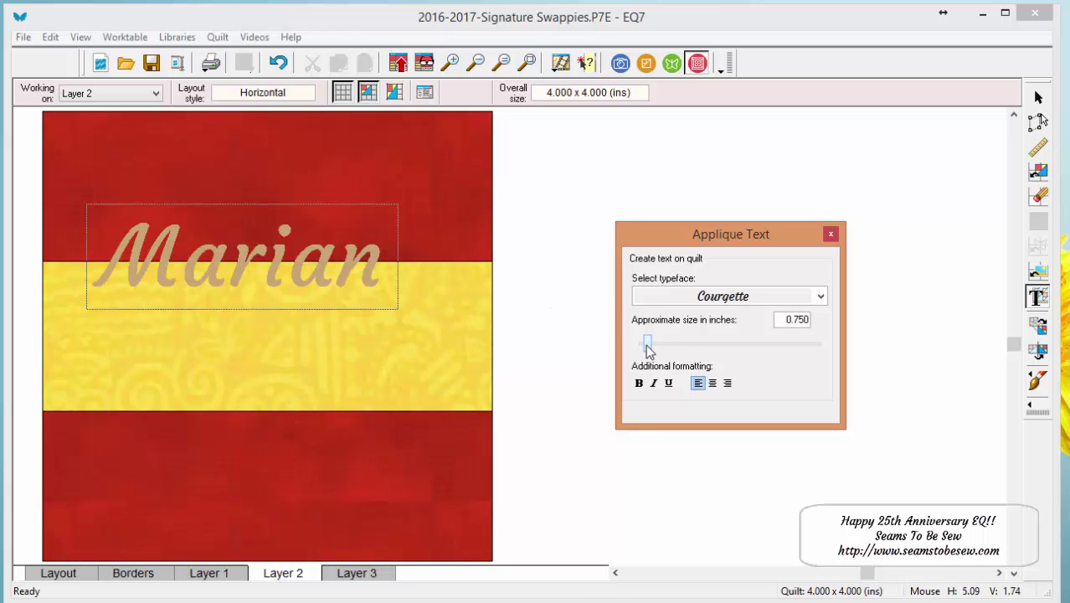
pyautogui.moveTo(646, 350); pyautogui.dragTo(642, 343)
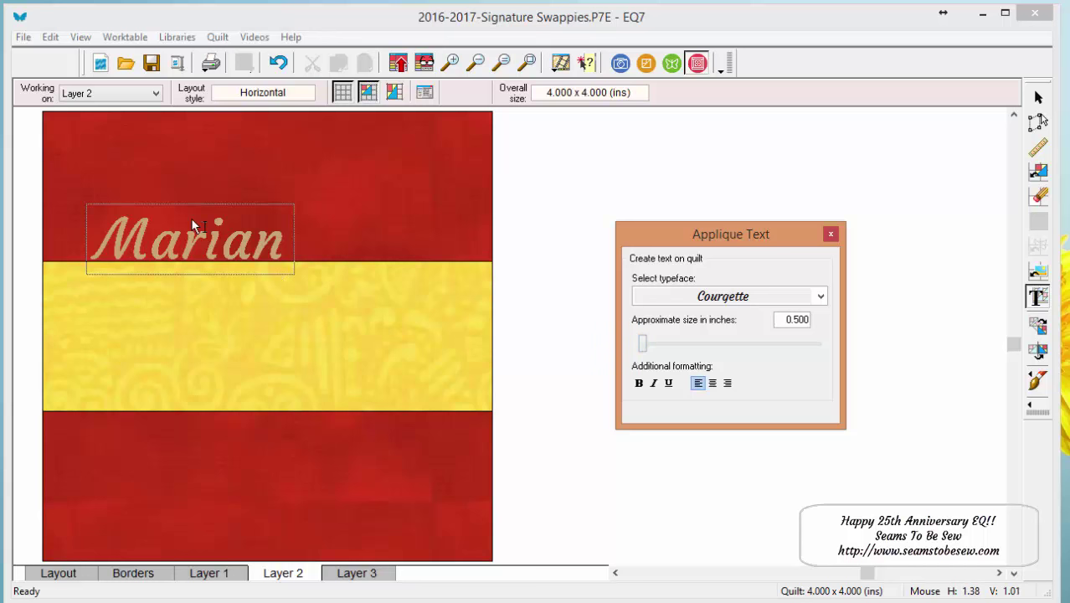
# - Add the signer's surname after the first name, remove the extra blank line, and place the text
pyautogui.click(209, 237)
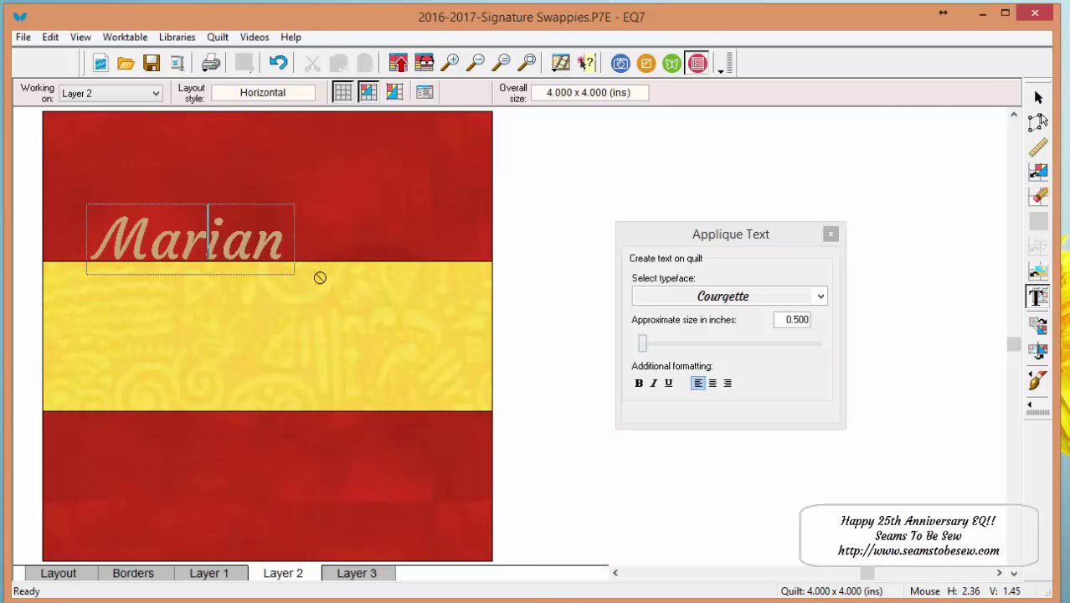
pyautogui.press('Right')
pyautogui.press('Right')
pyautogui.press('Right')
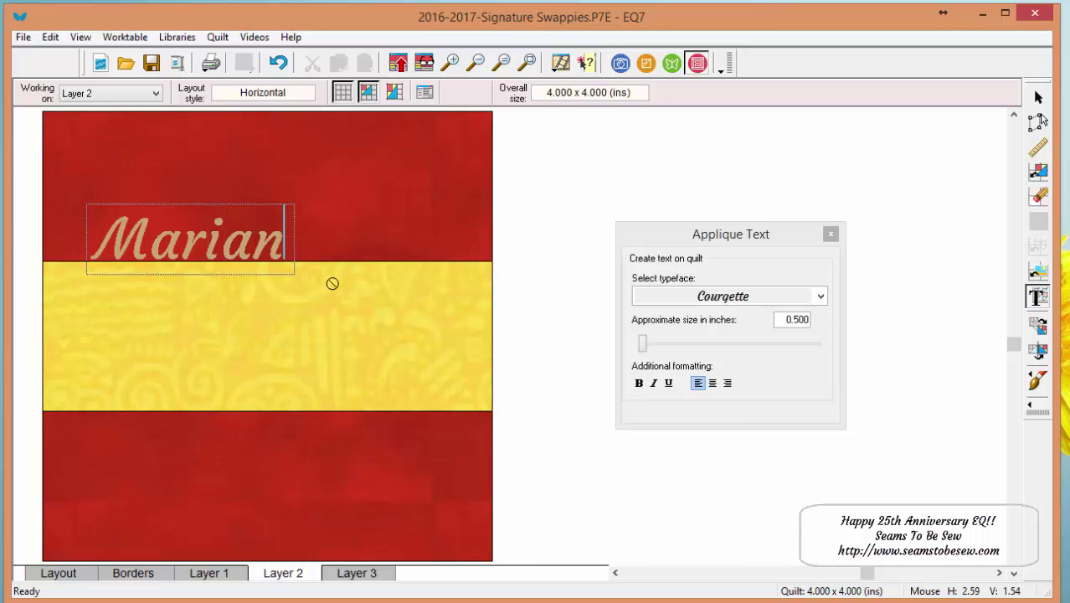
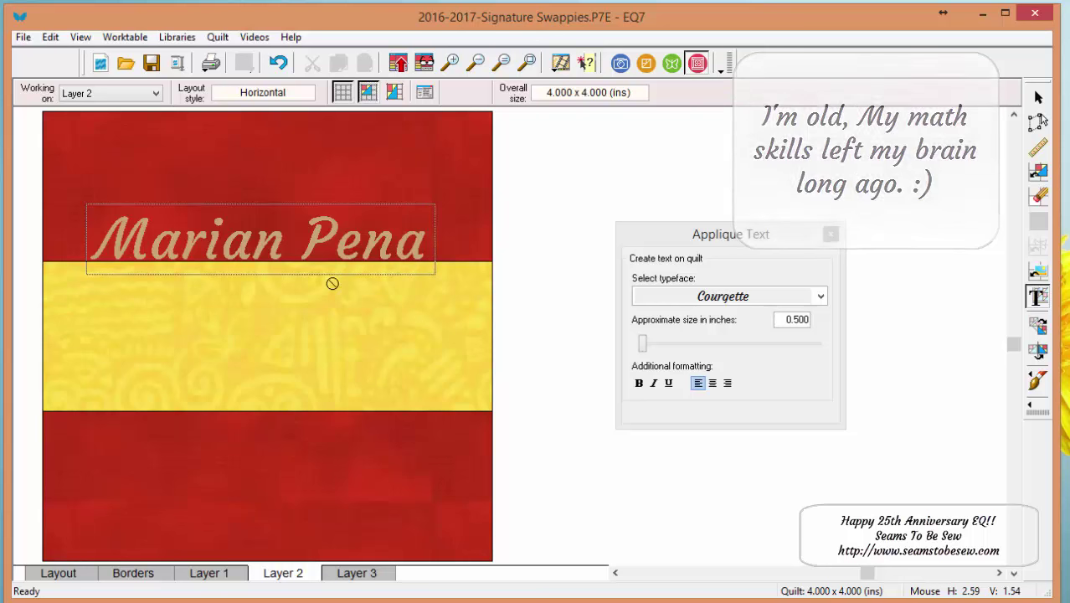
pyautogui.press('Return')
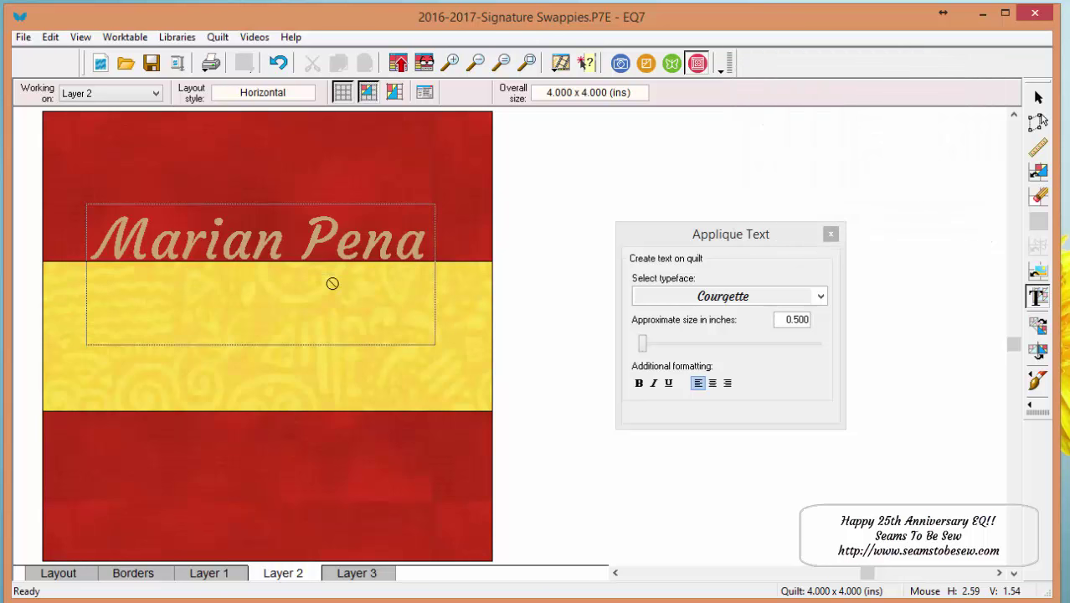
pyautogui.press('BackSpace')
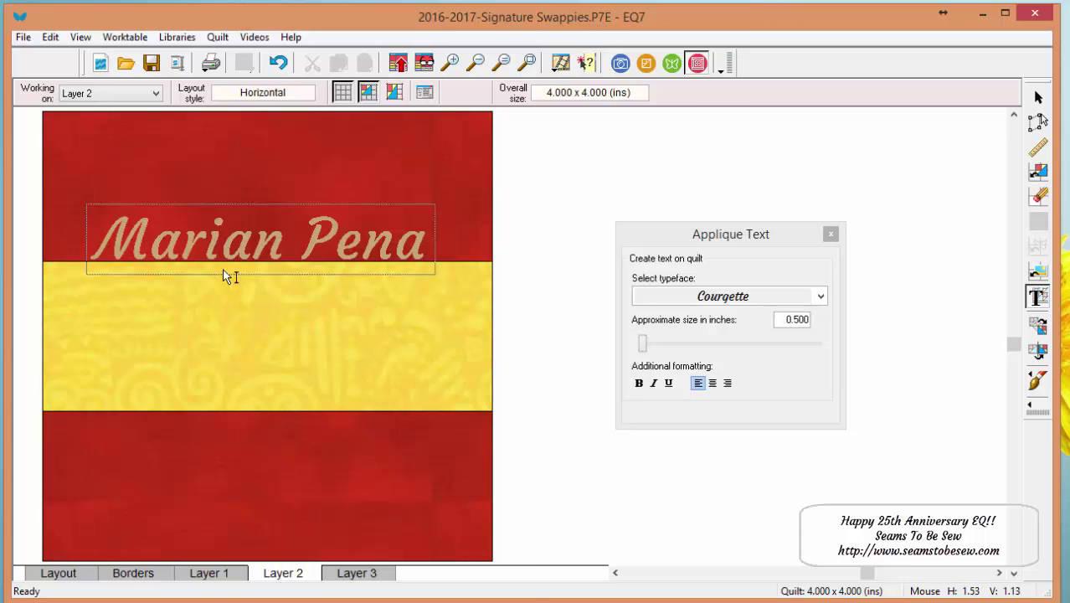
pyautogui.click(271, 333)
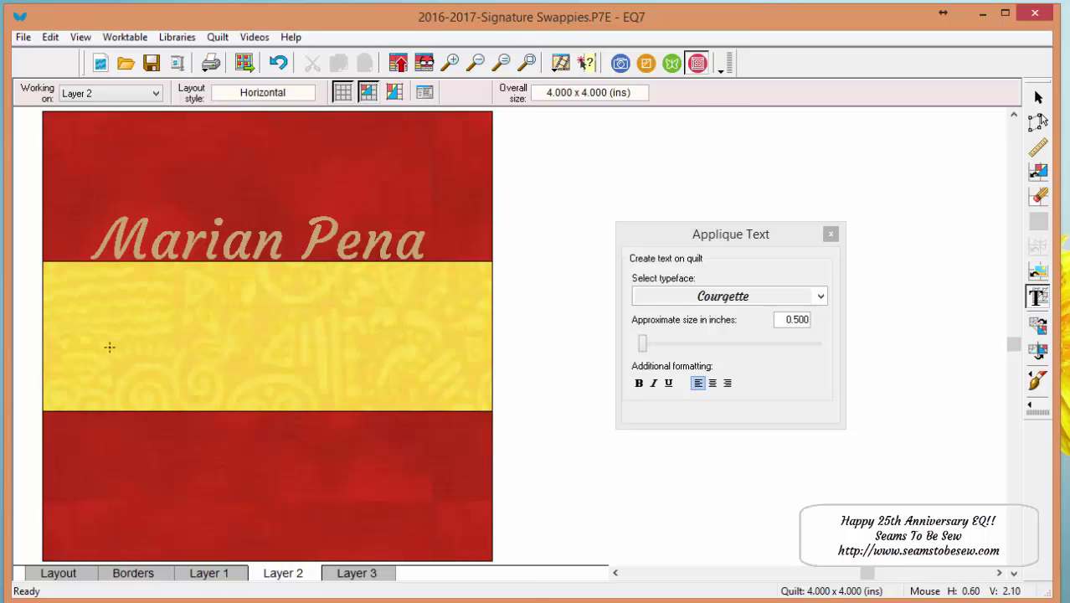
# - Draw a text box in the yellow band and type bold, centred 'Sicily, Italy'
pyautogui.moveTo(75, 291); pyautogui.dragTo(448, 414)
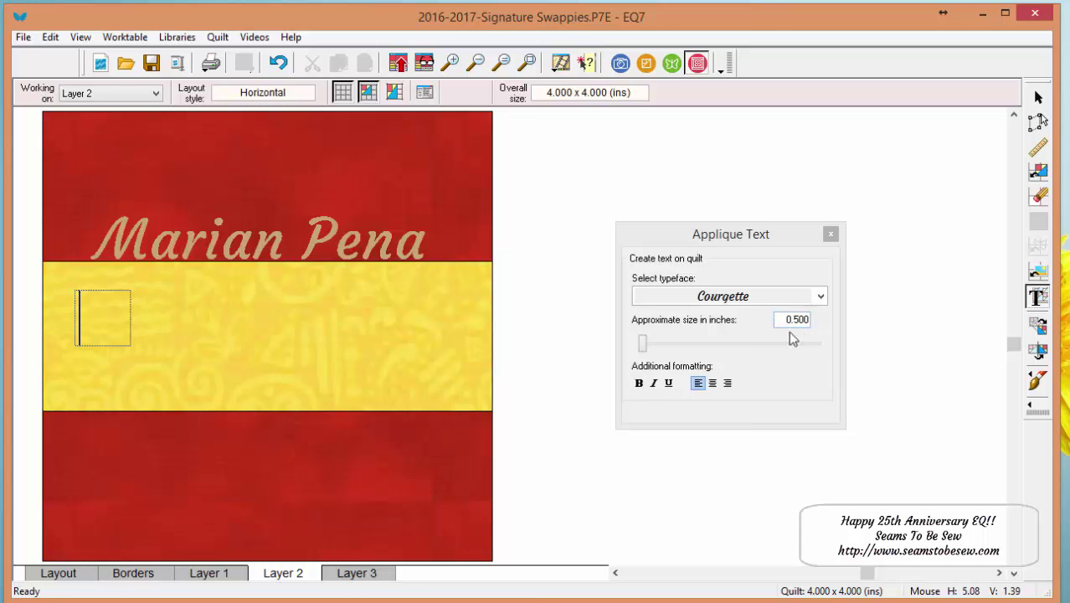
pyautogui.click(640, 384)
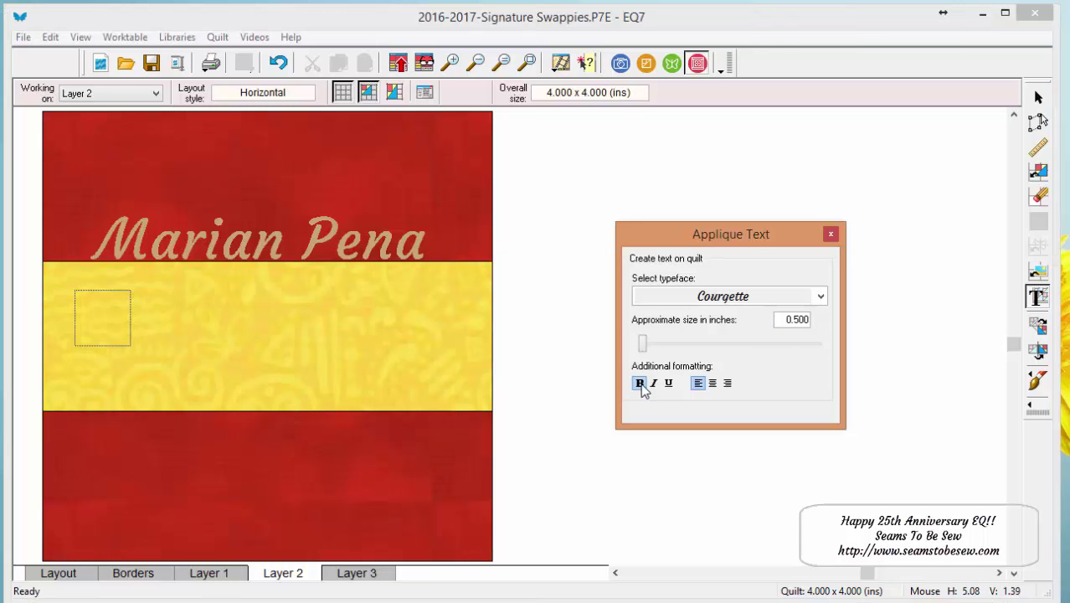
pyautogui.click(712, 383)
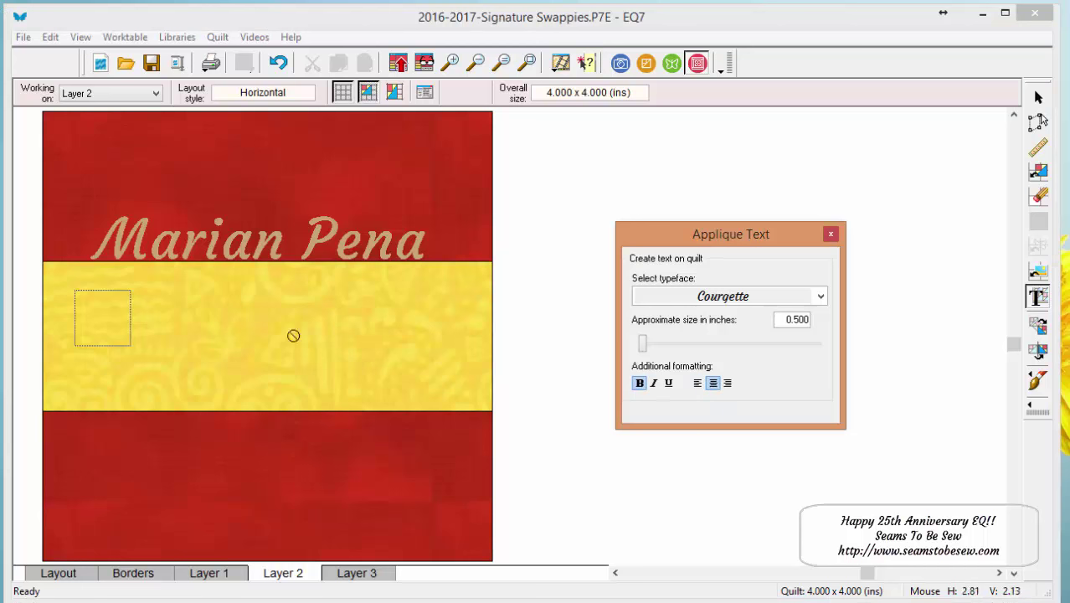
pyautogui.click(94, 323)
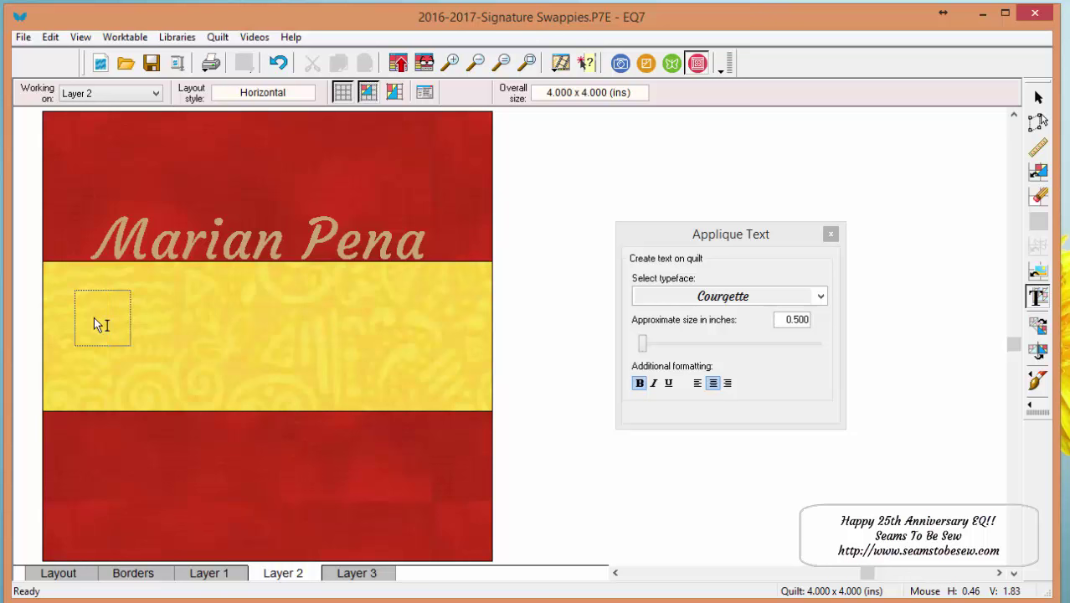
pyautogui.write('Sicily')
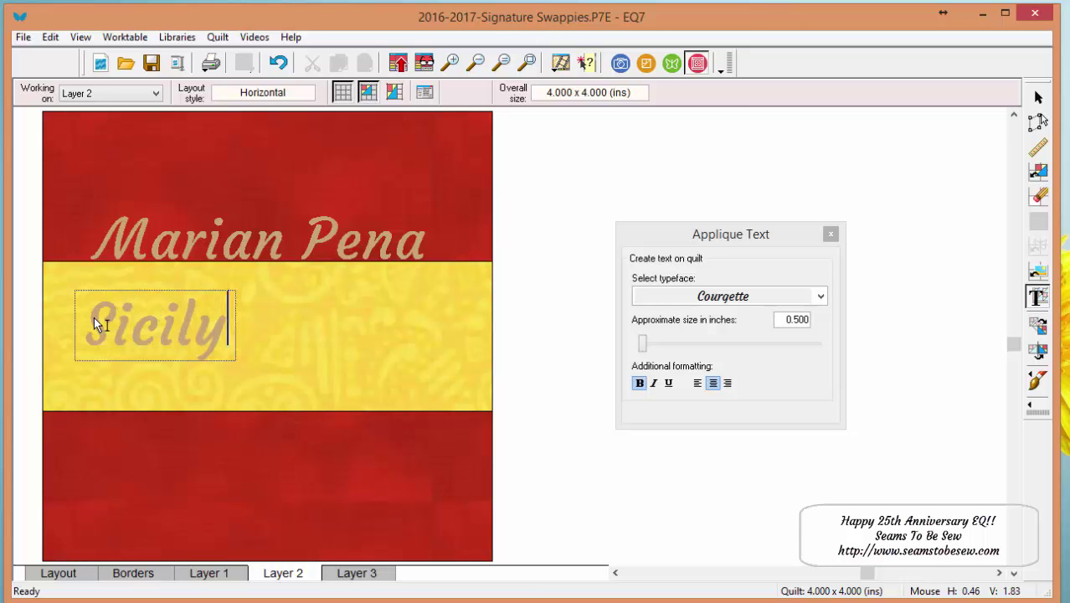
pyautogui.write(', Italy')
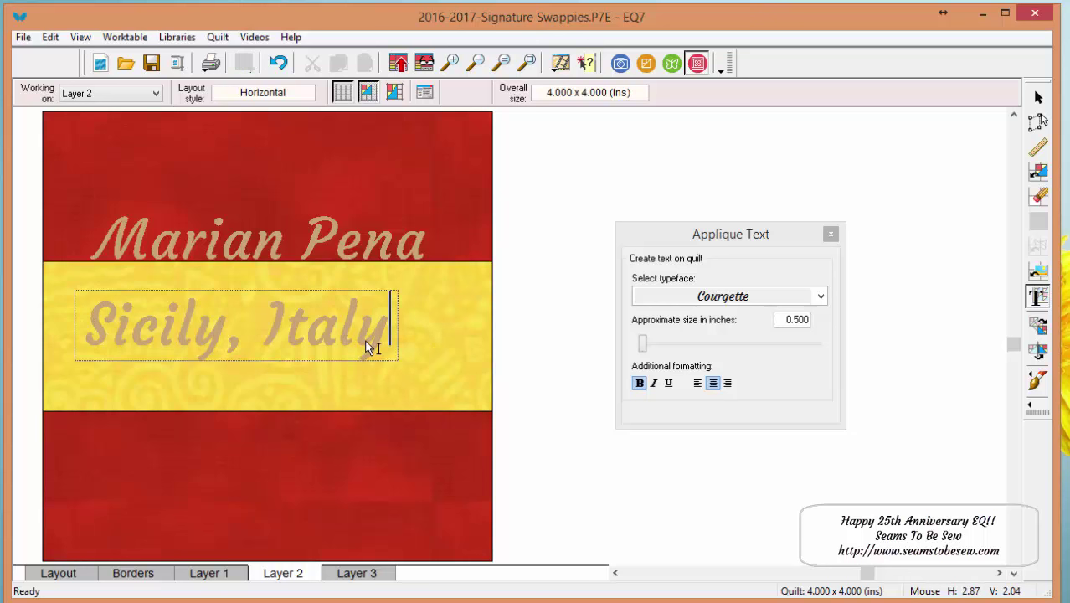
pyautogui.click(419, 355)
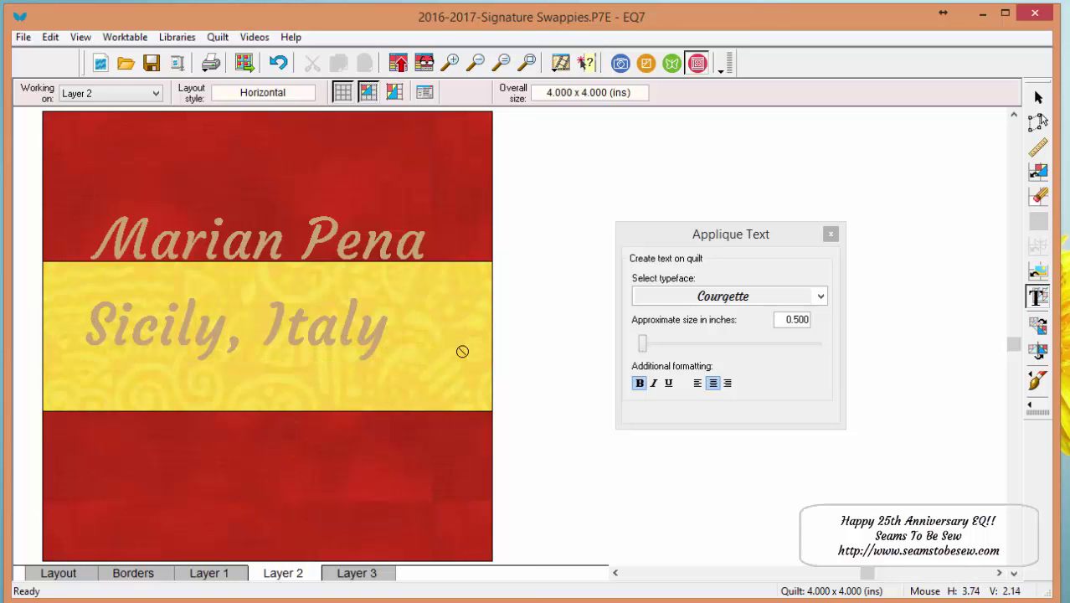
# - Select the 'Sicily, Italy' text with the Adjust tool and drag it within the yellow band
pyautogui.click(830, 234)
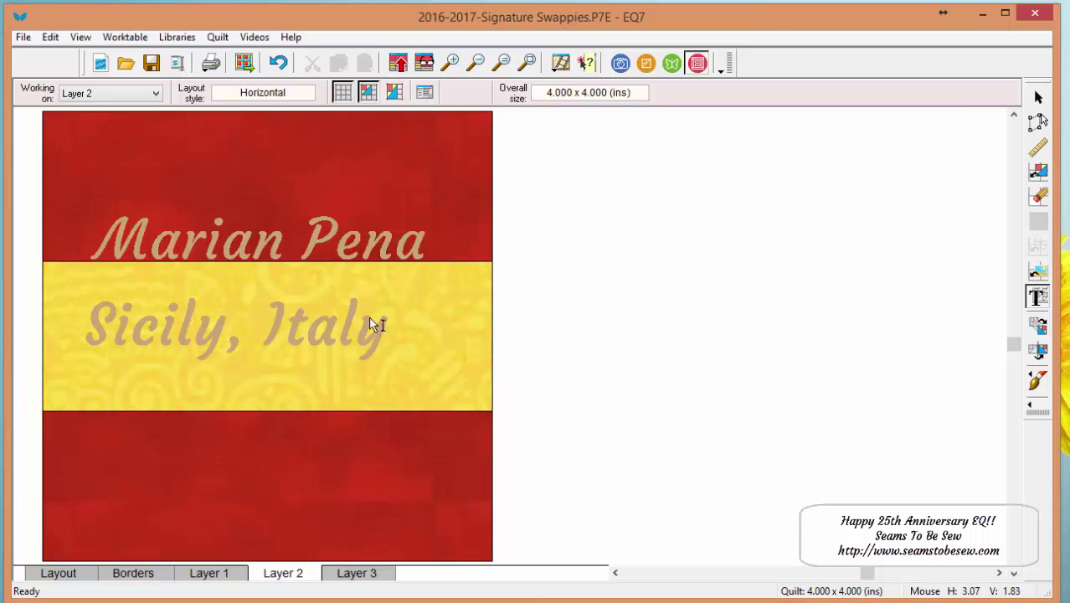
pyautogui.click(1036, 99)
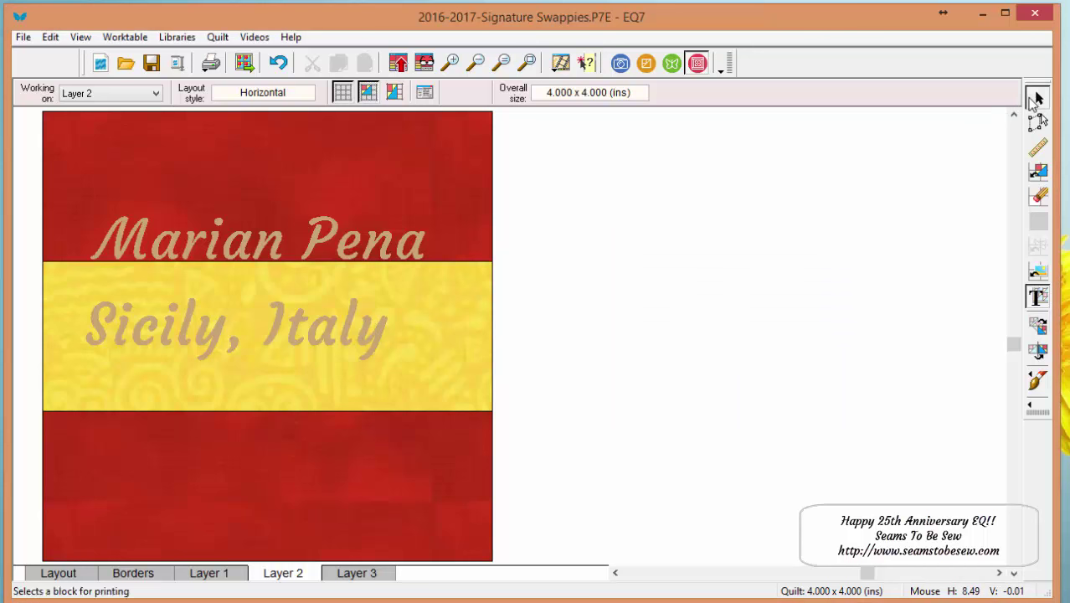
pyautogui.click(285, 343)
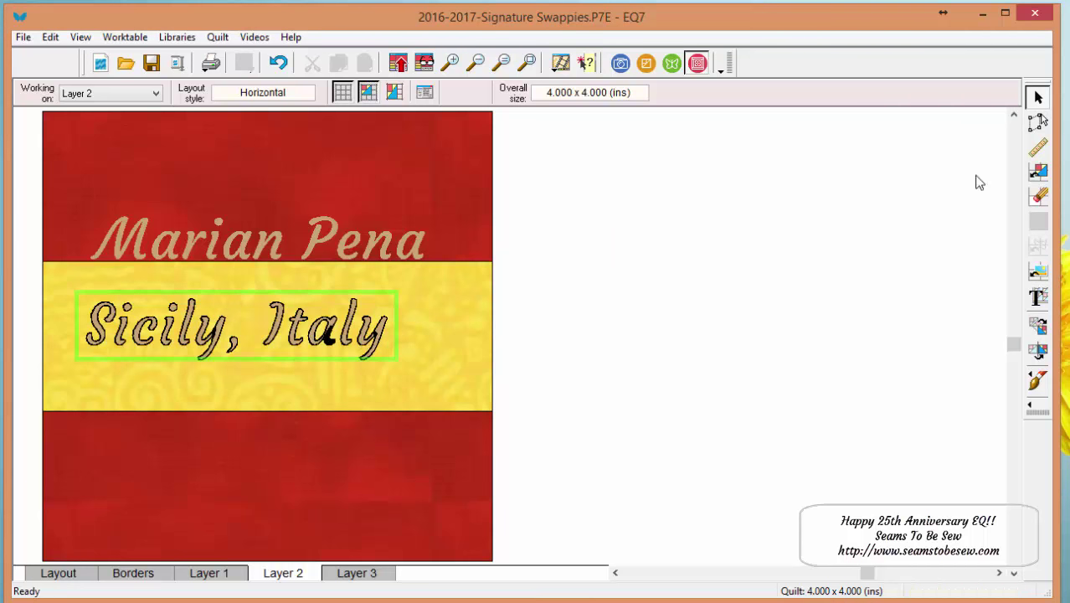
pyautogui.click(1038, 122)
pyautogui.click(327, 330)
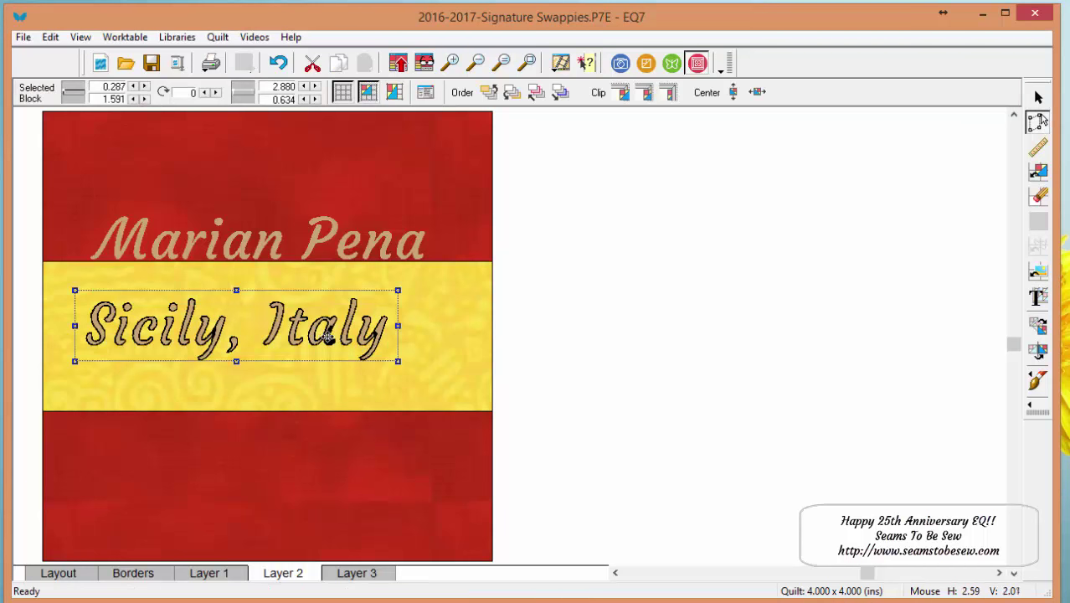
pyautogui.moveTo(328, 330); pyautogui.dragTo(339, 378)
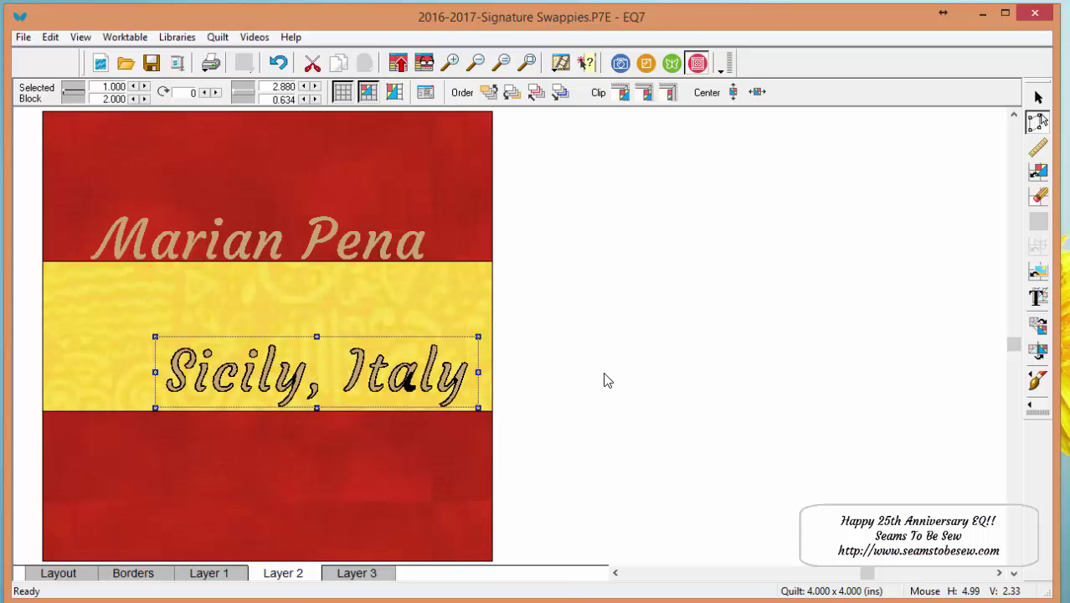
# - Nudge the 'Sicily, Italy' text with the arrow keys to position 0.375 x 1.500 inches
pyautogui.press('Left')
pyautogui.press('Left')
pyautogui.press('Left')
pyautogui.press('Left')
pyautogui.press('Left')
pyautogui.press('Left')
pyautogui.press('Left')
pyautogui.press('Left')
pyautogui.press('Left')
pyautogui.press('Left')
pyautogui.press('Right')
pyautogui.press('Right')
pyautogui.press('Right')
pyautogui.press('Right')
pyautogui.press('Right')
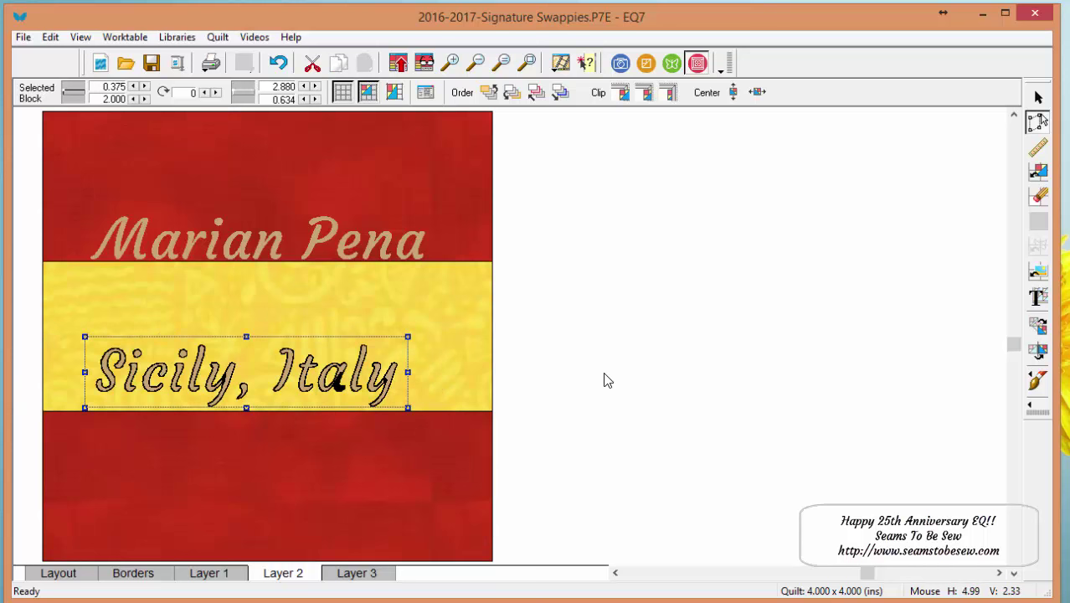
pyautogui.press('Right')
pyautogui.press('Up')
pyautogui.press('Up')
pyautogui.press('Up')
pyautogui.press('Up')
pyautogui.press('Left')
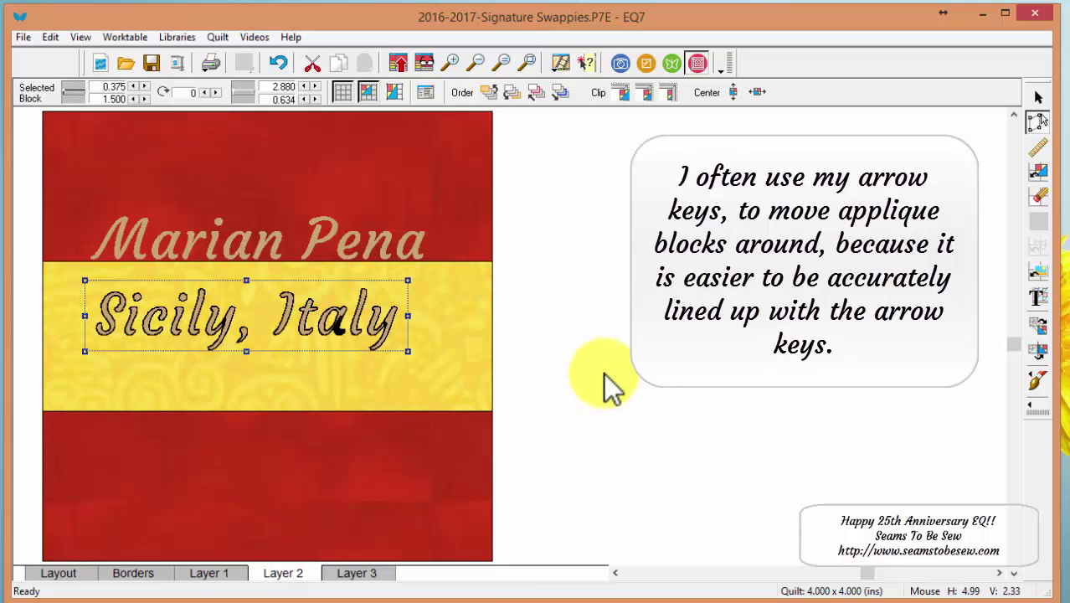
pyautogui.press('Right')
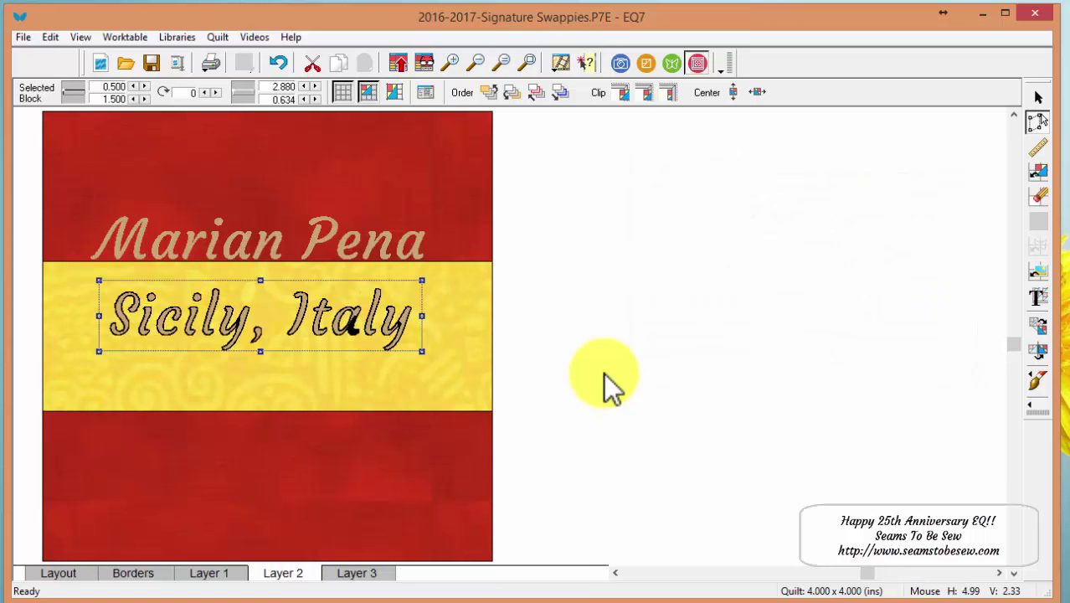
pyautogui.press('Left')
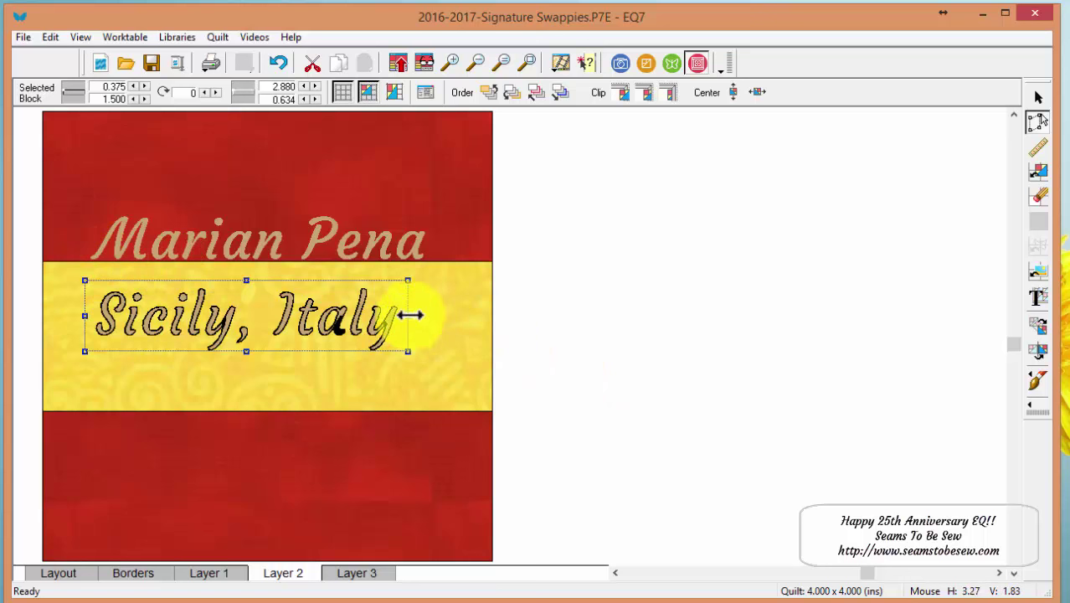
# - Check the name's width, then set the 'Sicily, Italy' text width to 3.125 inches
pyautogui.click(388, 250)
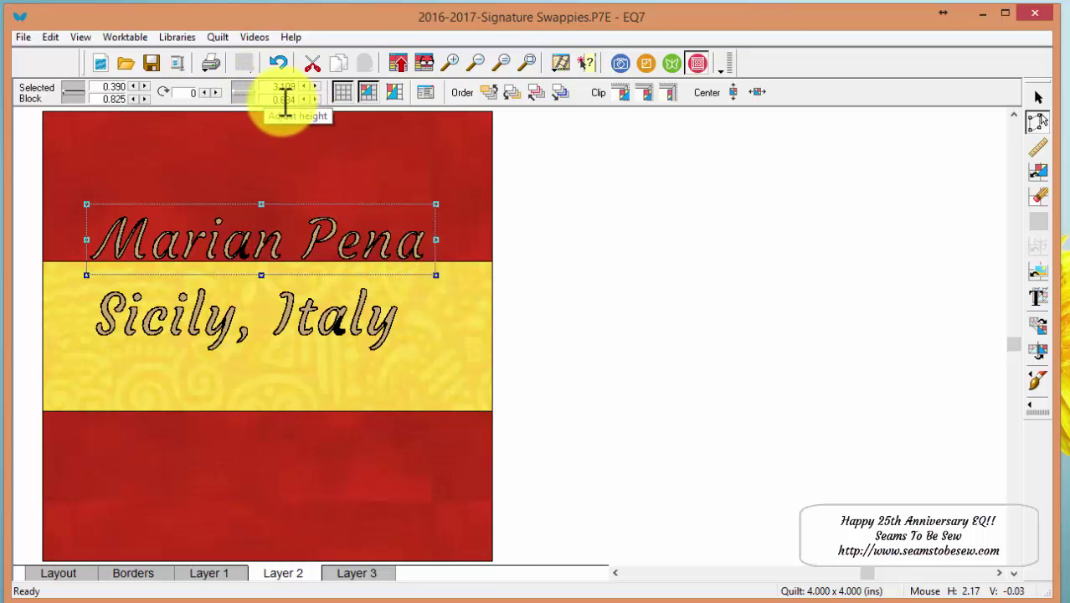
pyautogui.click(268, 313)
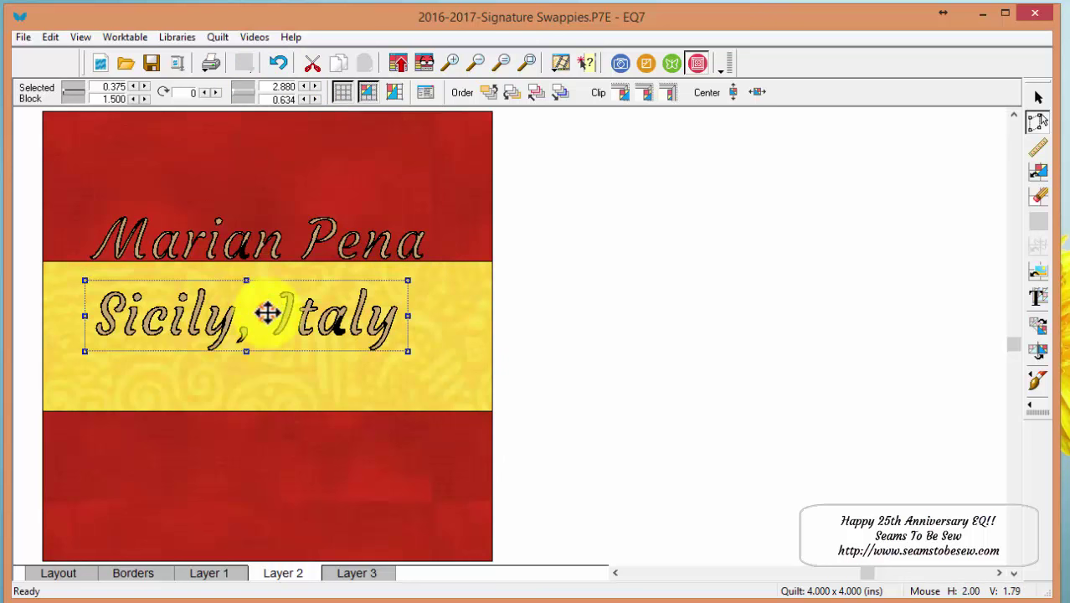
pyautogui.moveTo(272, 88); pyautogui.dragTo(317, 87)
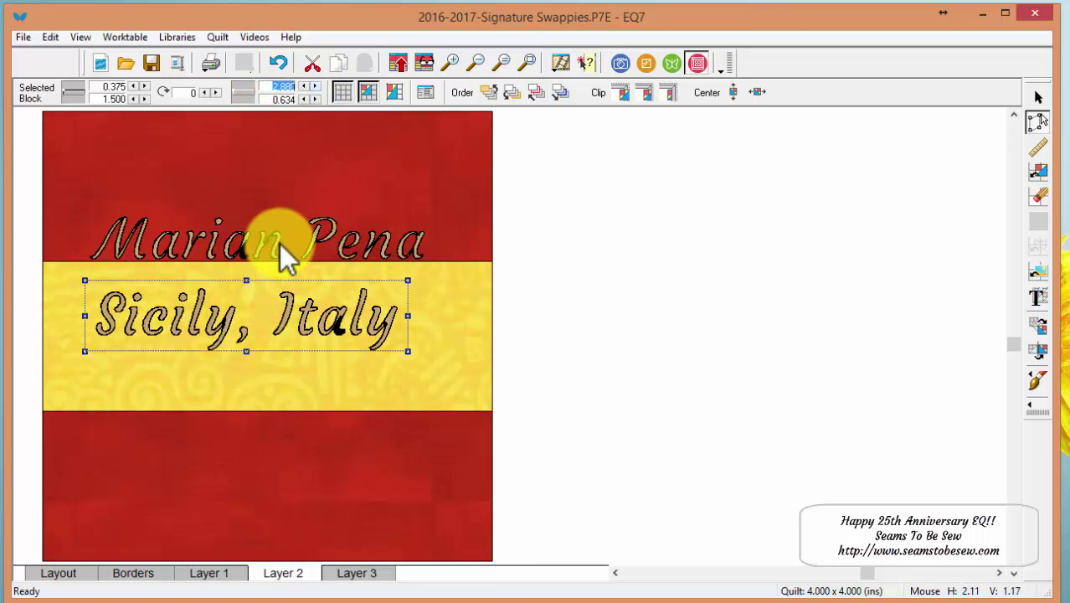
pyautogui.write('3.10')
pyautogui.press('Return')
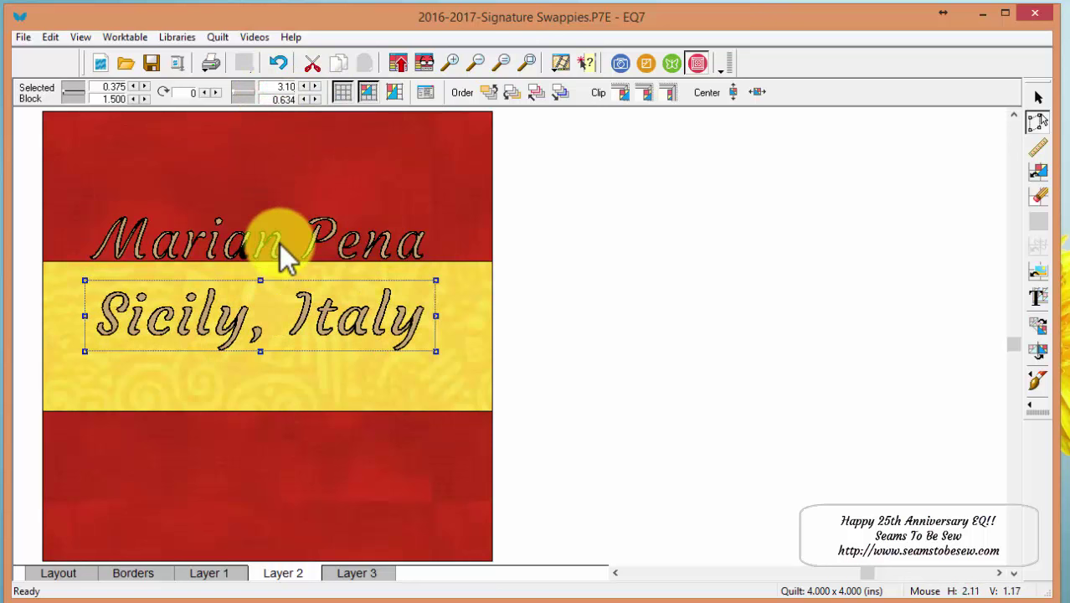
pyautogui.press('BackSpace')
pyautogui.write('25')
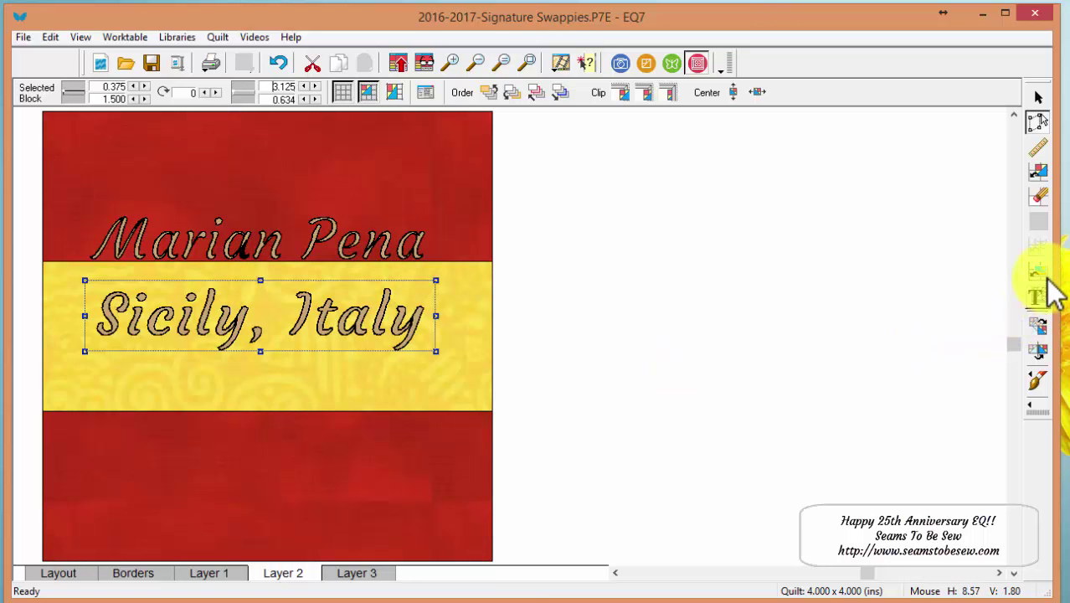
# - Paint the 'Sicily, Italy' lettering with the blue dotted fabric
pyautogui.click(1037, 383)
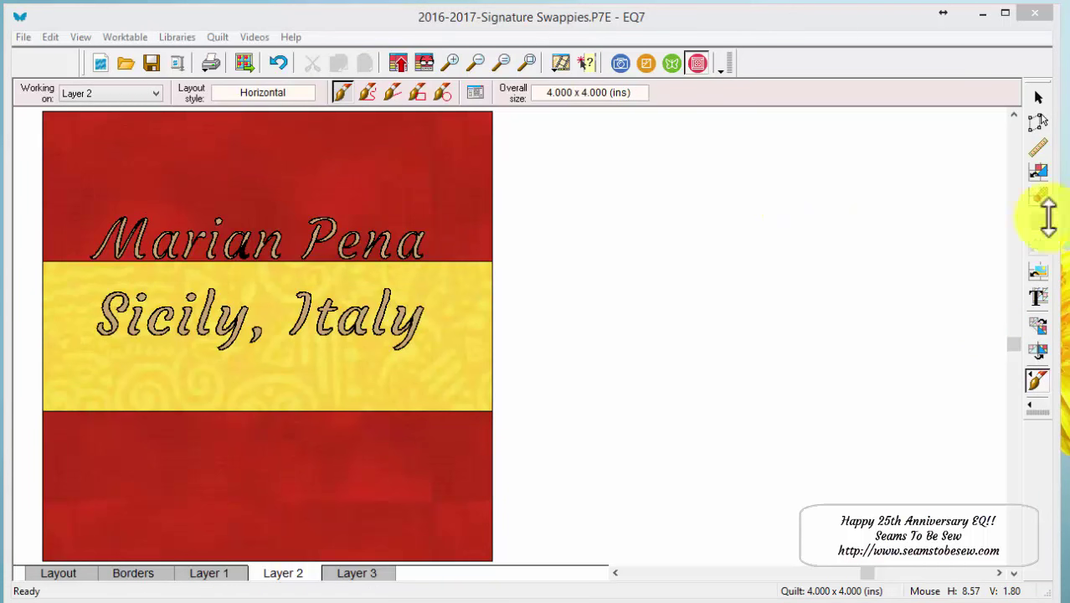
pyautogui.moveTo(762, 114); pyautogui.dragTo(722, 42)
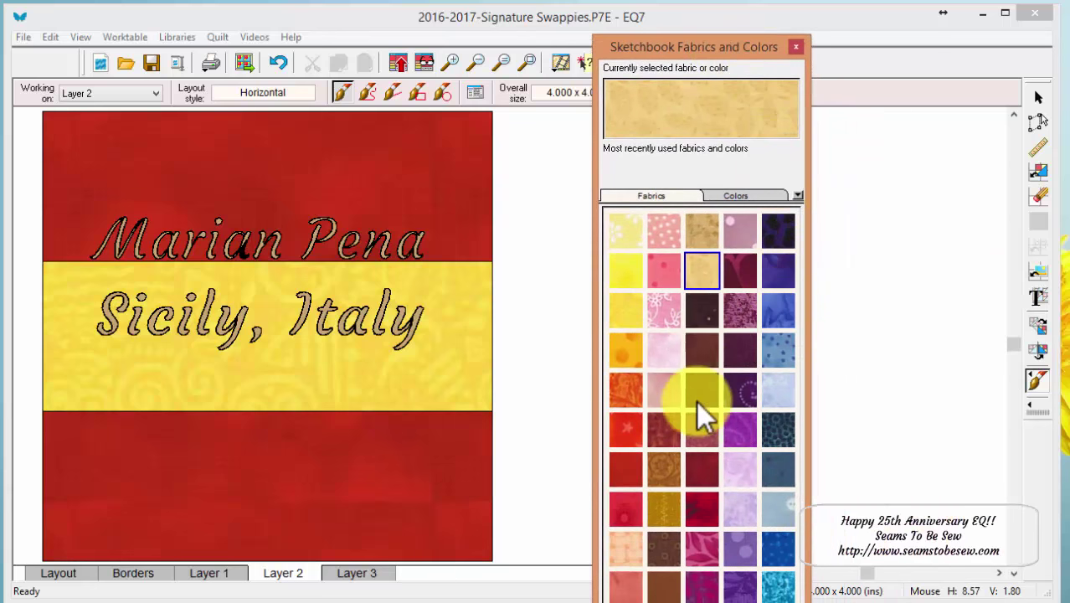
pyautogui.click(776, 348)
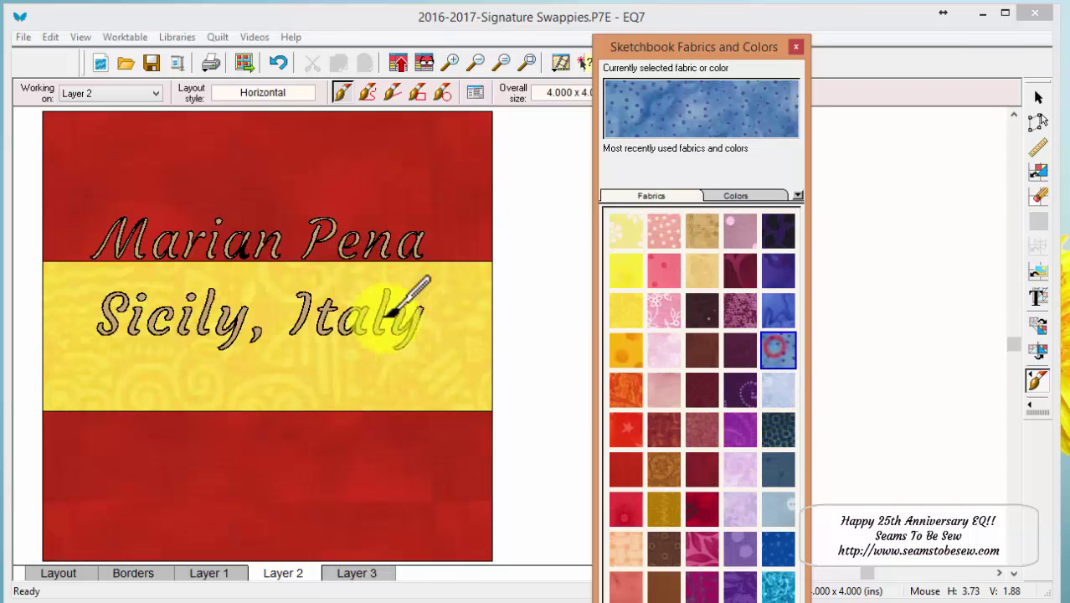
pyautogui.click(337, 314)
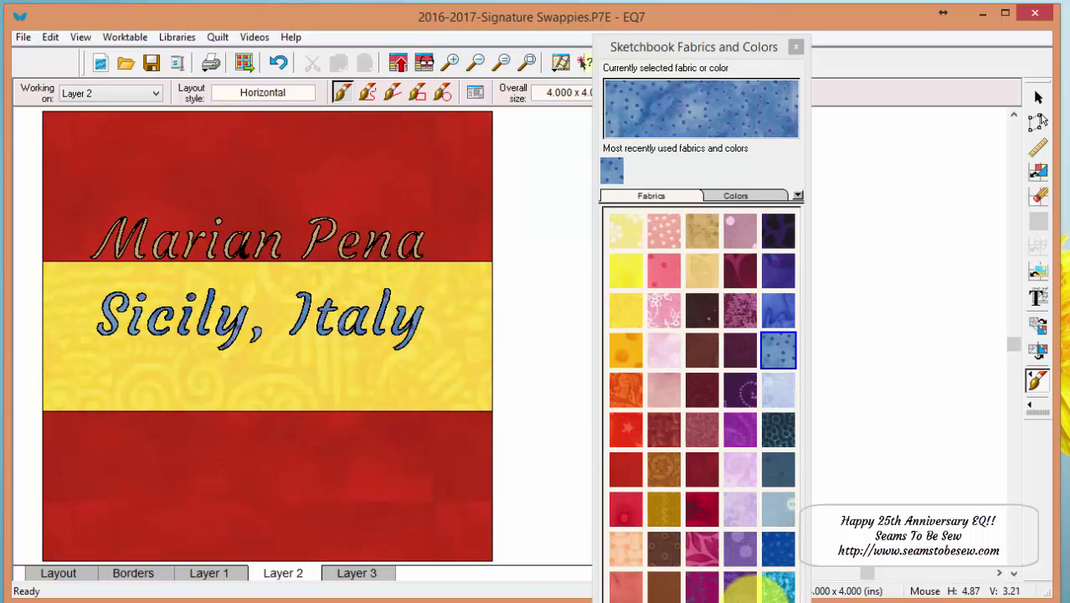
# - Paint the name lettering with bright yellow fabric
pyautogui.click(637, 598)
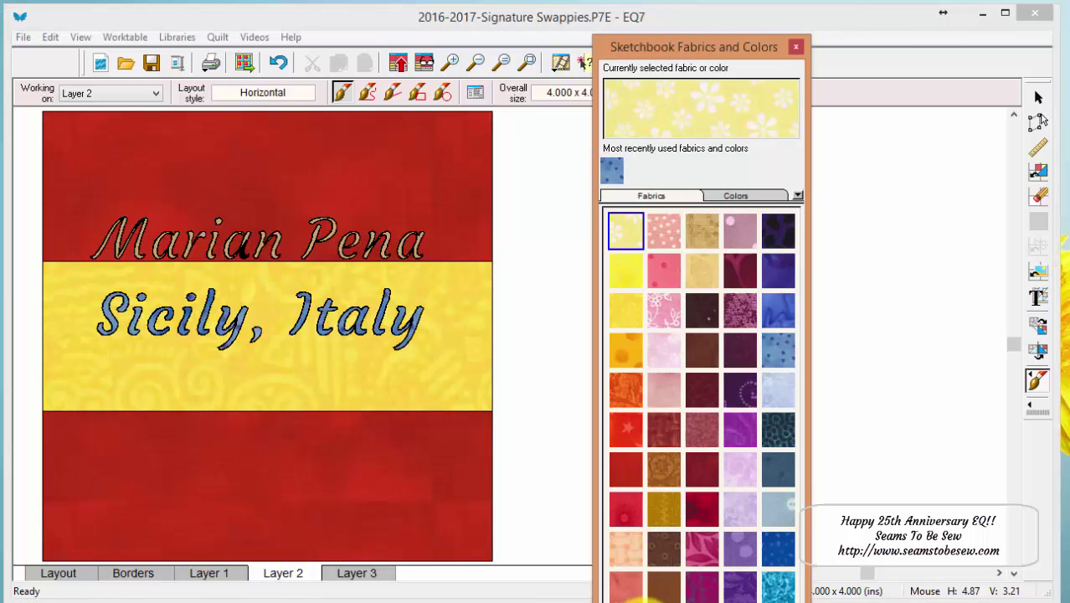
pyautogui.click(627, 267)
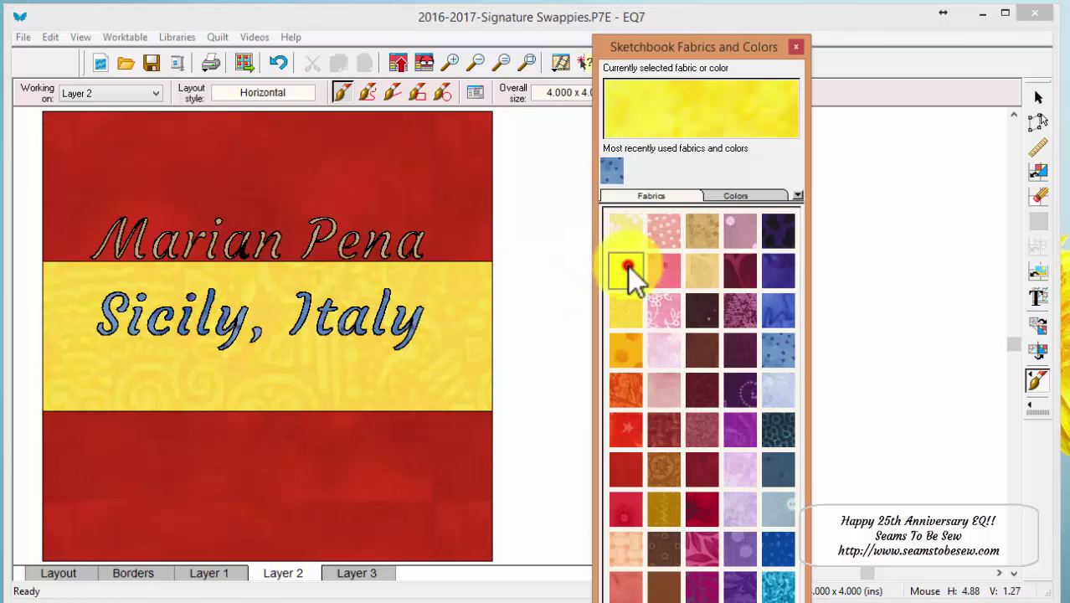
pyautogui.click(279, 237)
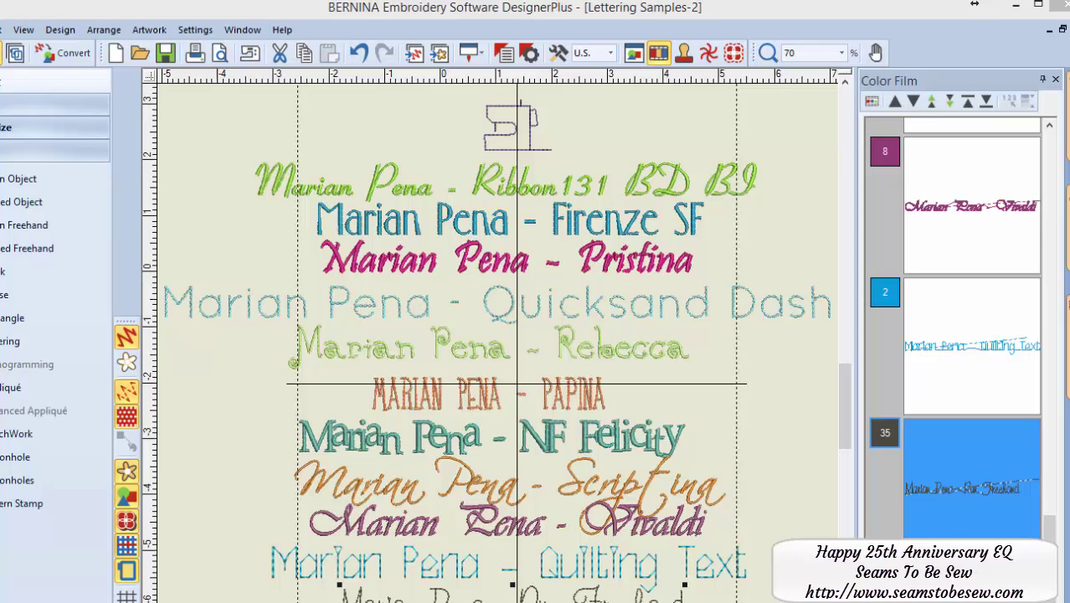
# - Scroll the lettering samples design and select the Rebecca font sample
pyautogui.moveTo(843, 405)
pyautogui.mouseDown()
pyautogui.moveTo(845, 424)
pyautogui.moveTo(854, 401)
pyautogui.mouseUp()
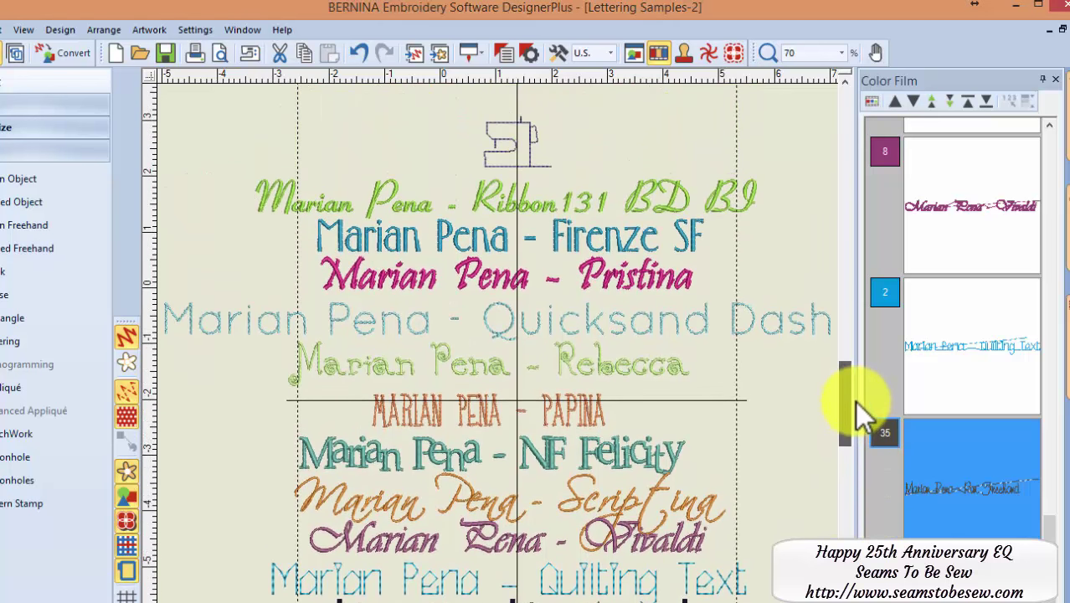
pyautogui.moveTo(854, 400); pyautogui.dragTo(855, 401)
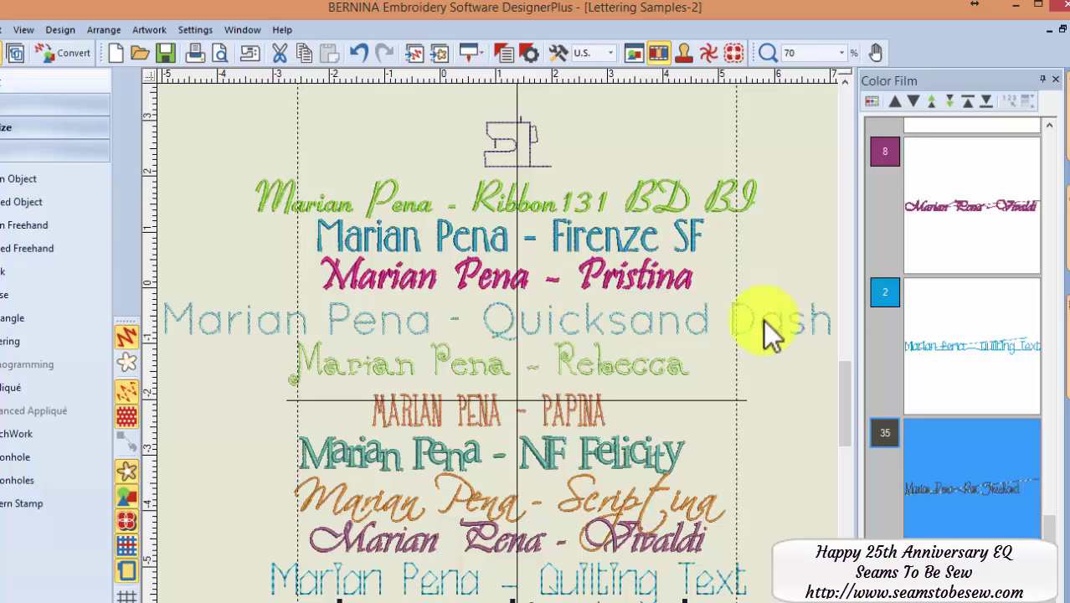
pyautogui.click(964, 349)
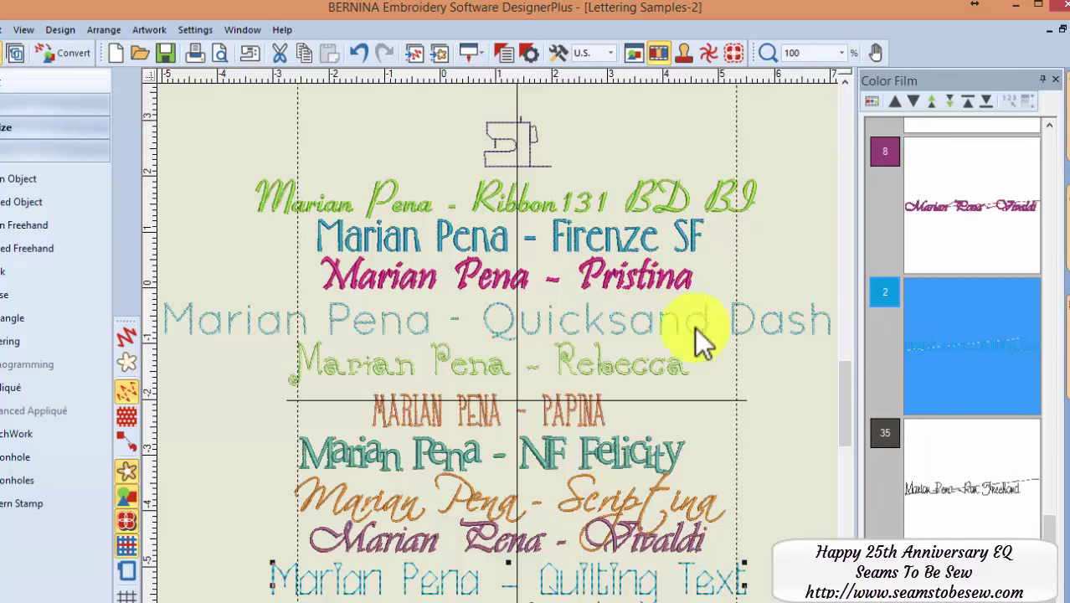
pyautogui.click(616, 364)
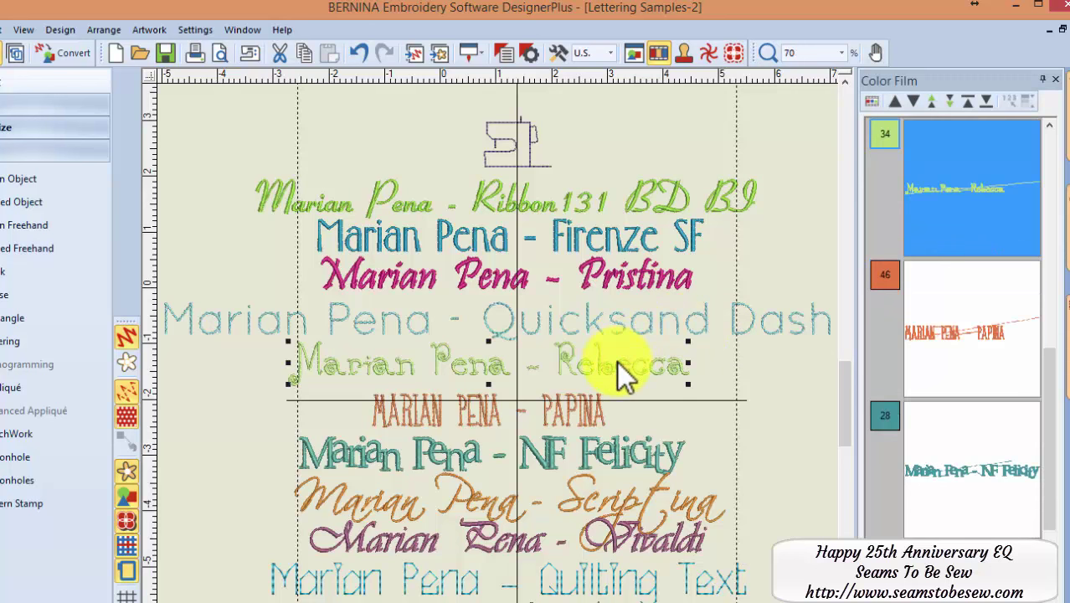
# - Switch the Rebecca lettering from a straight to an arc baseline in Object Properties
pyautogui.doubleClick(617, 361)
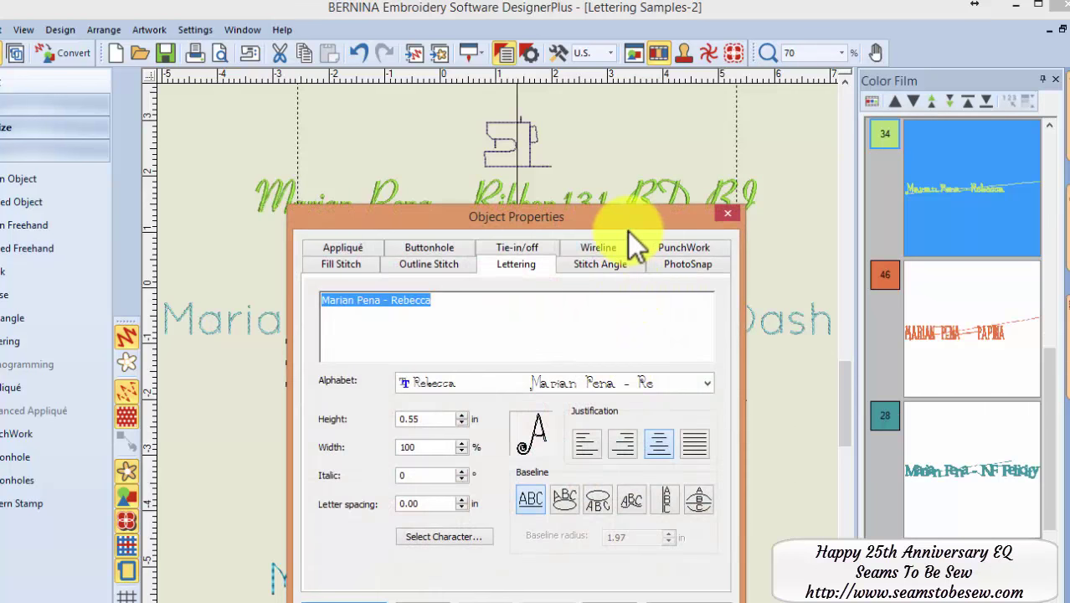
pyautogui.moveTo(621, 227); pyautogui.dragTo(831, 124)
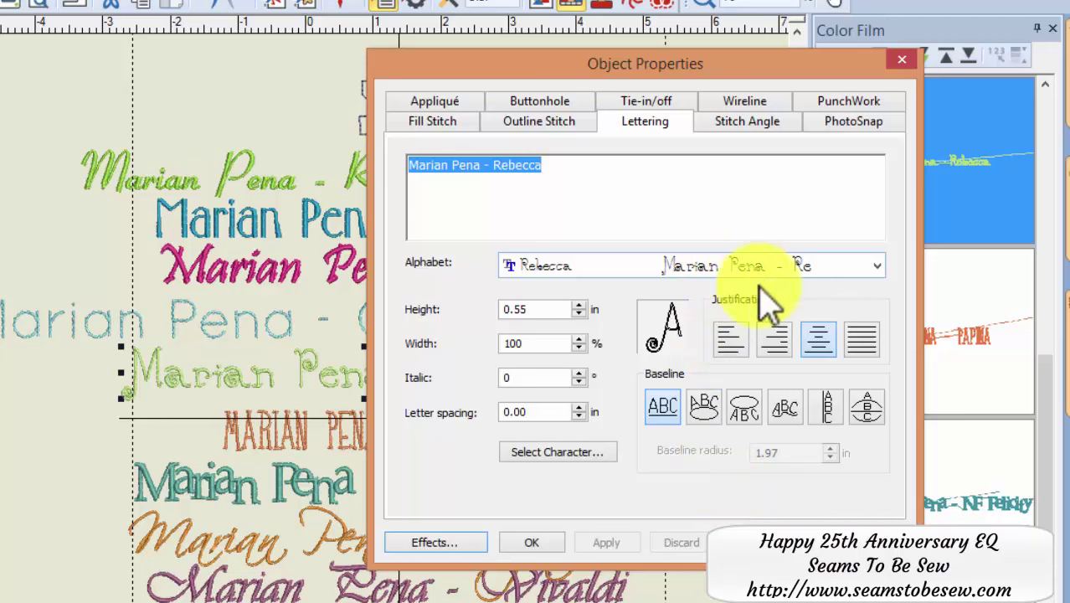
pyautogui.click(660, 409)
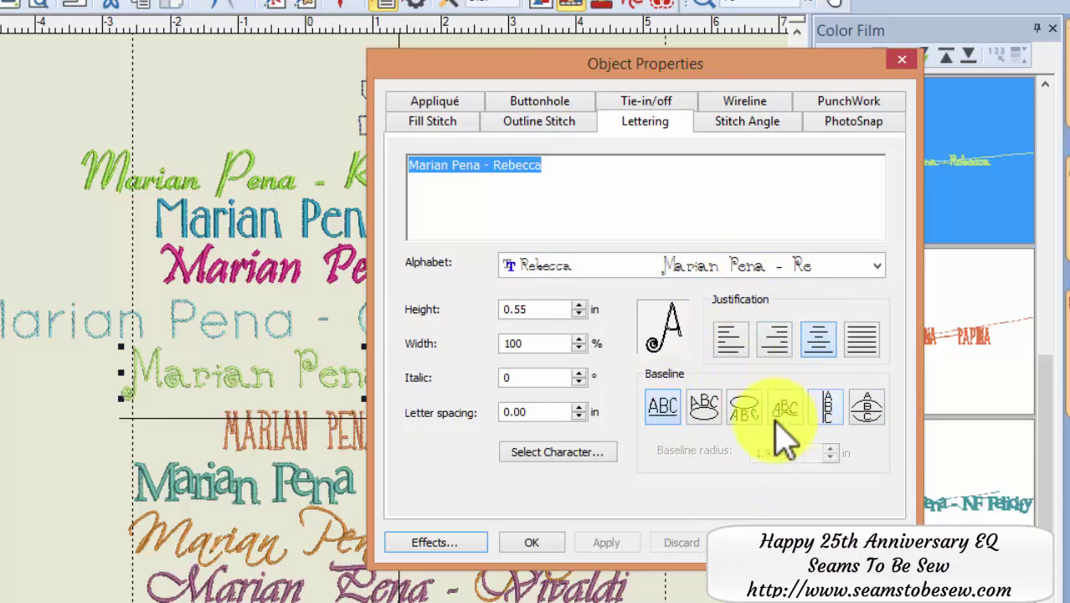
pyautogui.click(709, 421)
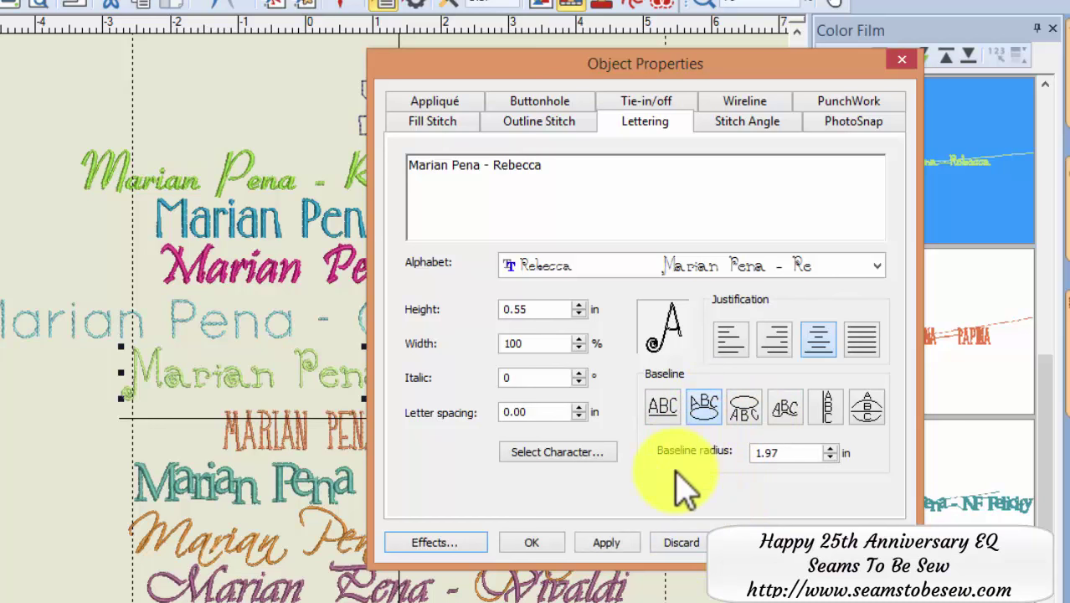
pyautogui.click(609, 542)
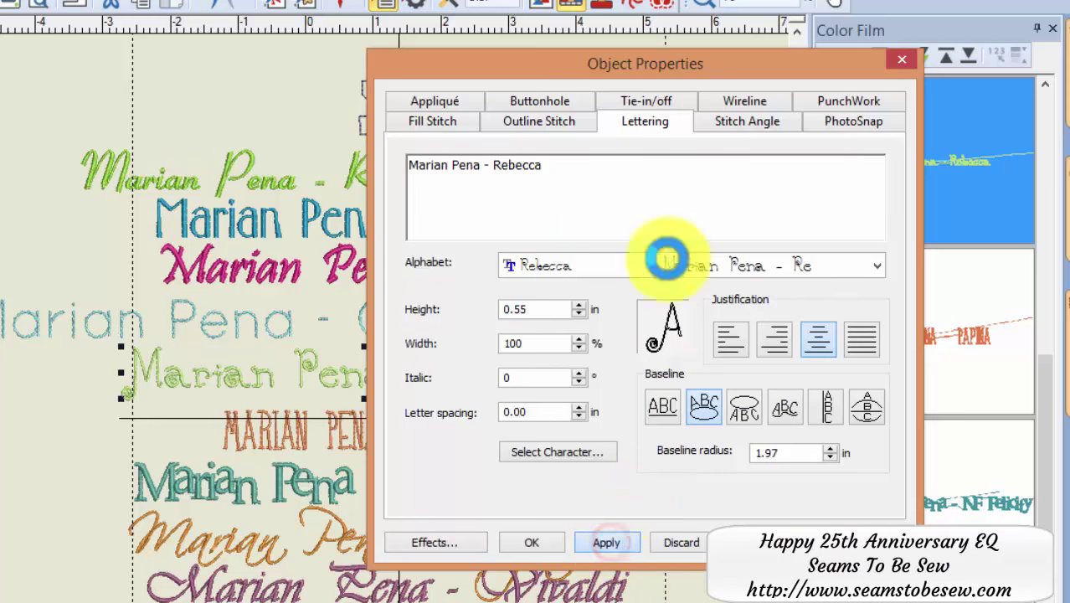
pyautogui.moveTo(573, 70); pyautogui.dragTo(849, 55)
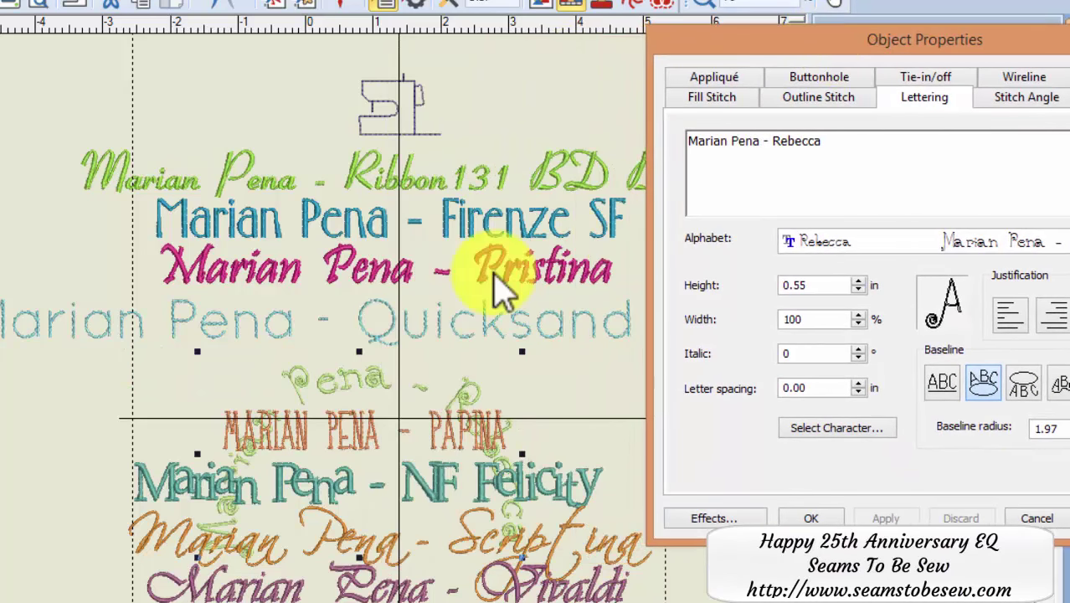
pyautogui.click(345, 381)
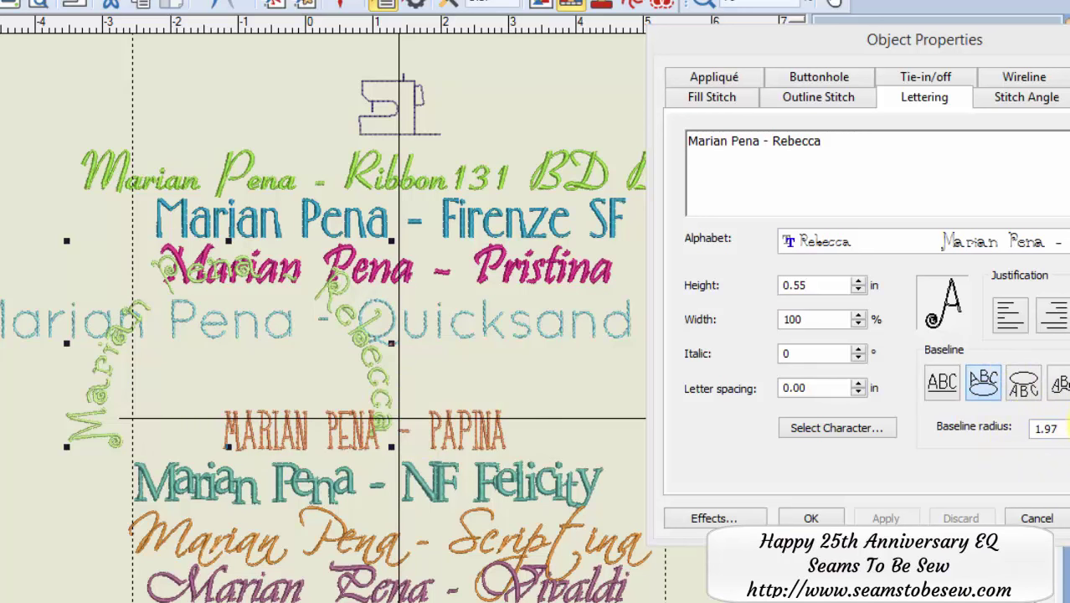
# - Set the arc baseline radius to 4.50 and reposition the curved Rebecca lettering
pyautogui.click(1068, 423)
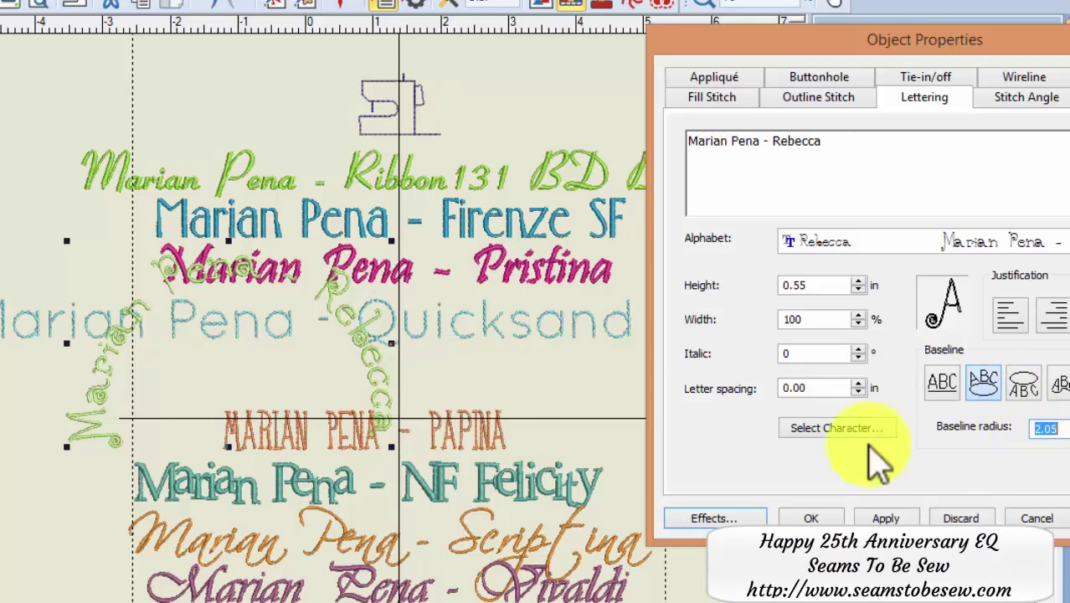
pyautogui.click(879, 516)
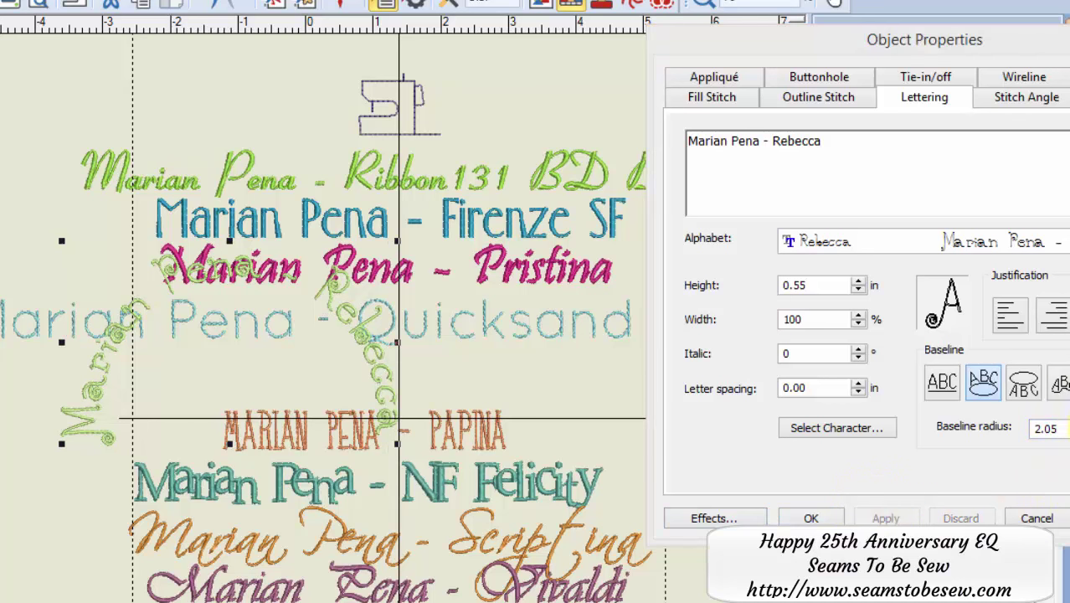
pyautogui.click(1063, 424)
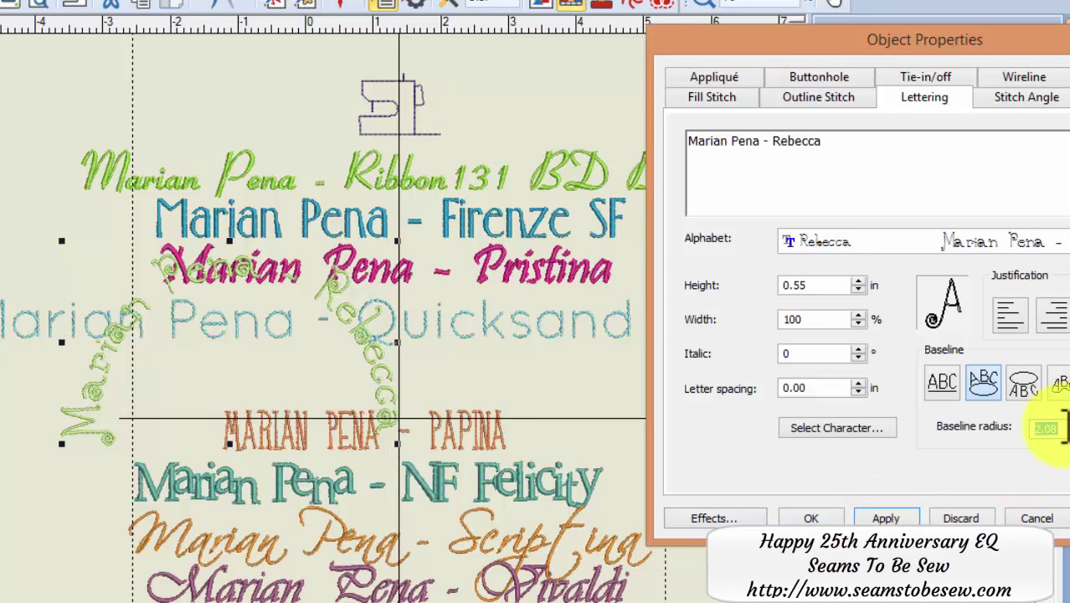
pyautogui.write('4.50')
pyautogui.press('Return')
pyautogui.moveTo(449, 351); pyautogui.dragTo(585, 437)
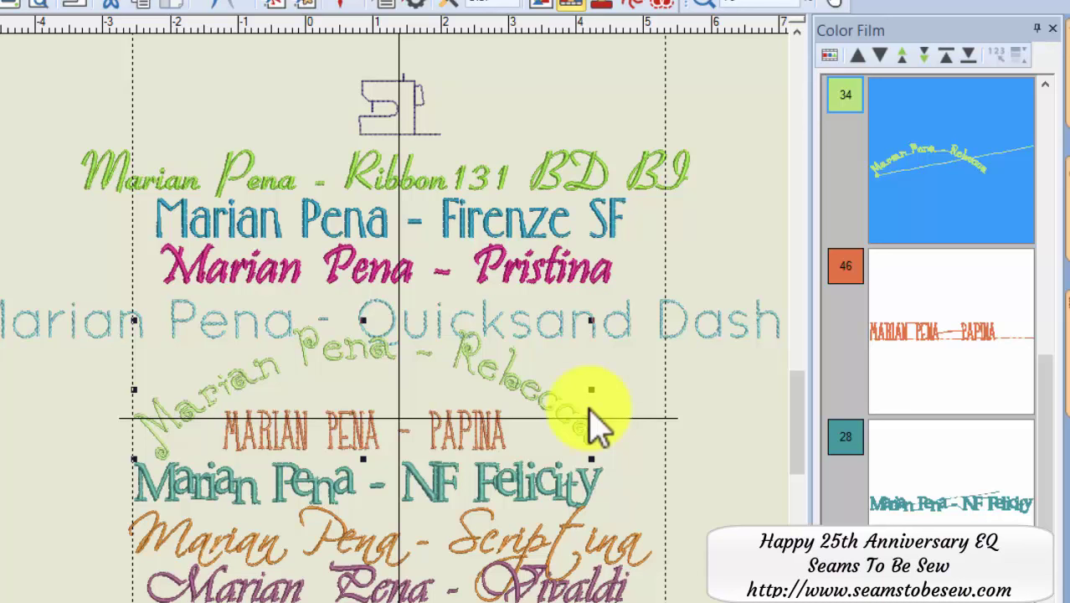
# - Close the fabric palette and drag the Sicily, Italy lettering into the lower red stripe
pyautogui.click(861, 143)
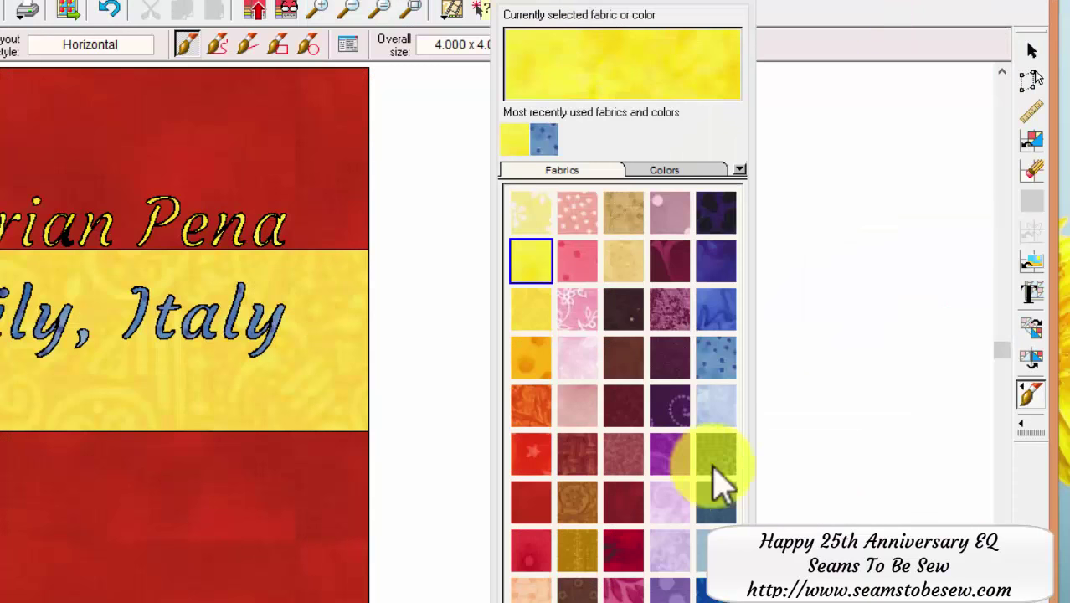
pyautogui.click(860, 442)
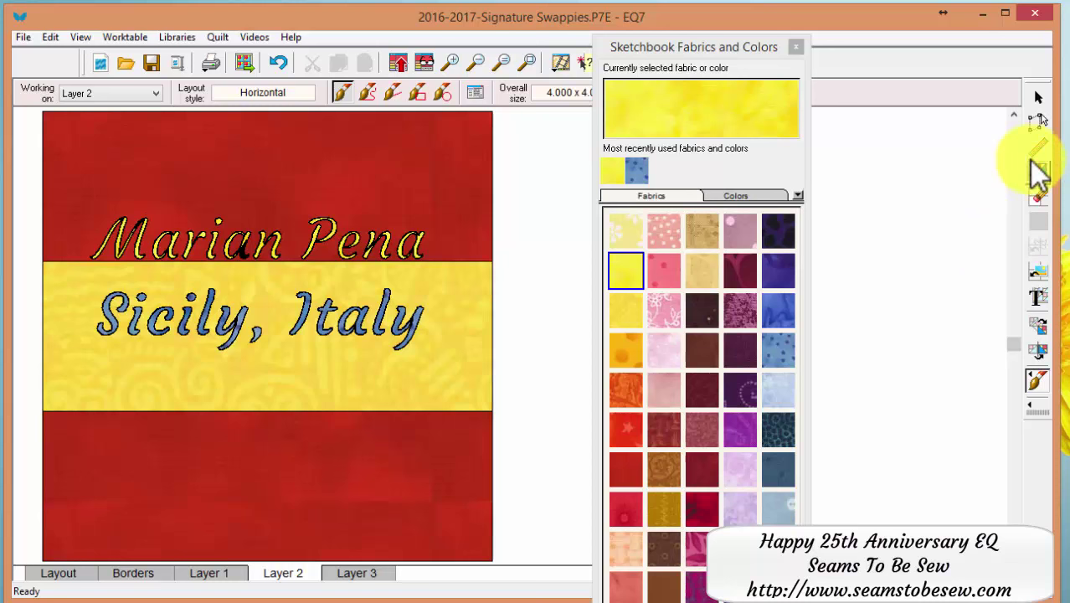
pyautogui.click(1038, 123)
pyautogui.click(384, 304)
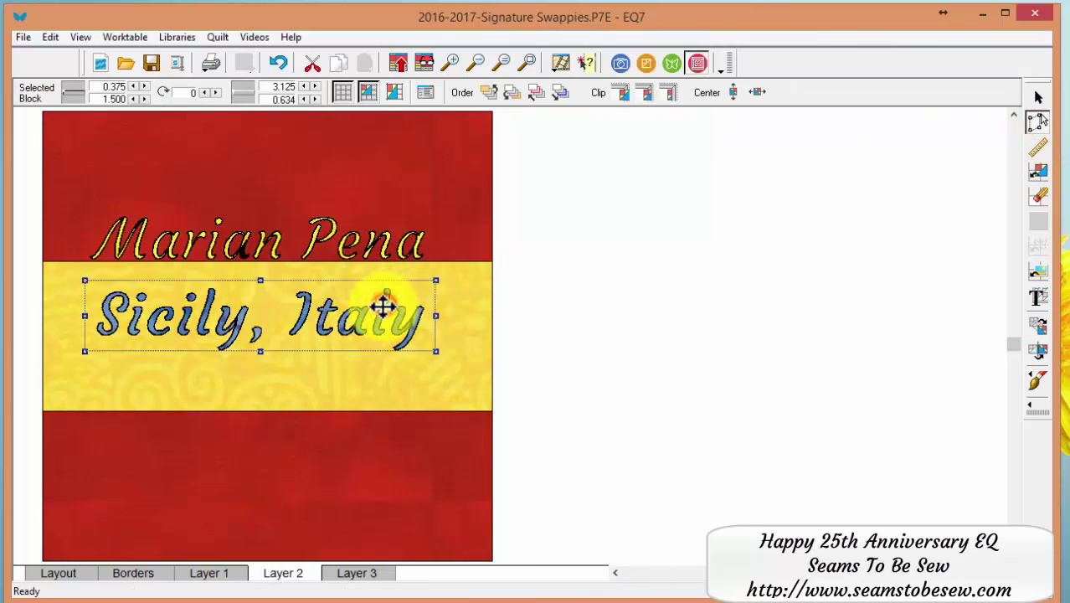
pyautogui.moveTo(384, 304); pyautogui.dragTo(398, 447)
# - Nudge the Sicily, Italy lettering right and up to centre it, then deselect it
pyautogui.moveTo(346, 471); pyautogui.dragTo(389, 433)
pyautogui.press('Right')
pyautogui.press('Right')
pyautogui.press('Right')
pyautogui.press('Right')
pyautogui.press('Right')
pyautogui.press('Right')
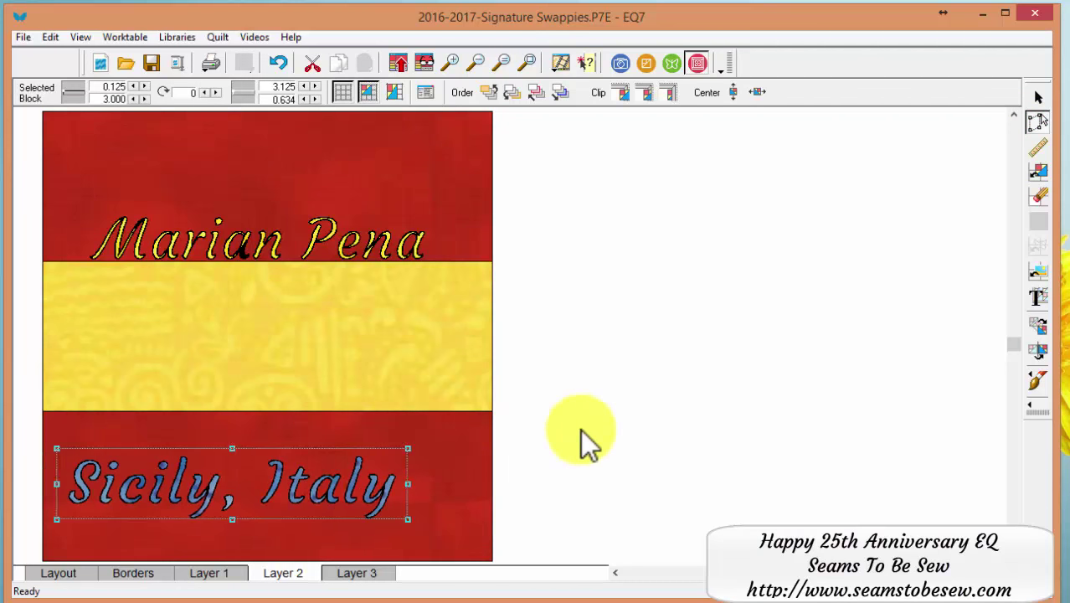
pyautogui.press('Up')
pyautogui.press('Up')
pyautogui.press('Up')
pyautogui.press('Up')
pyautogui.press('Up')
pyautogui.press('Up')
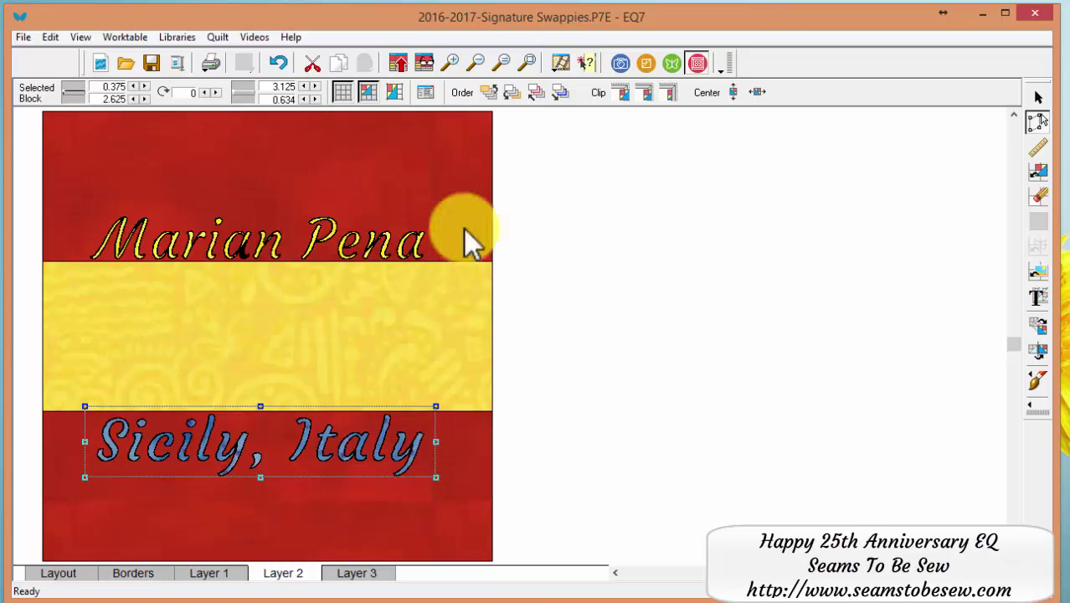
pyautogui.click(374, 330)
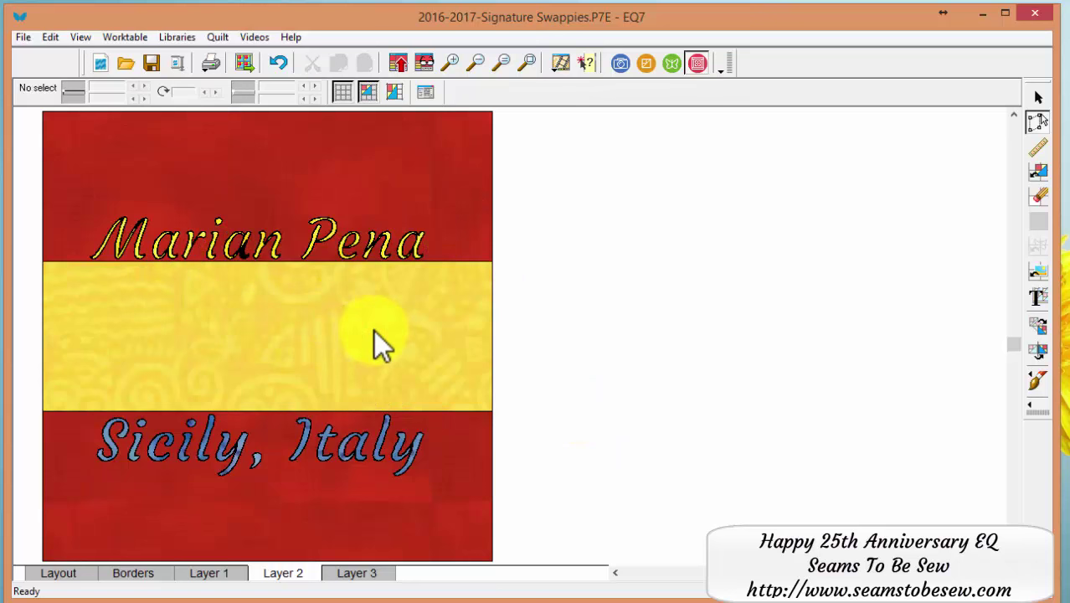